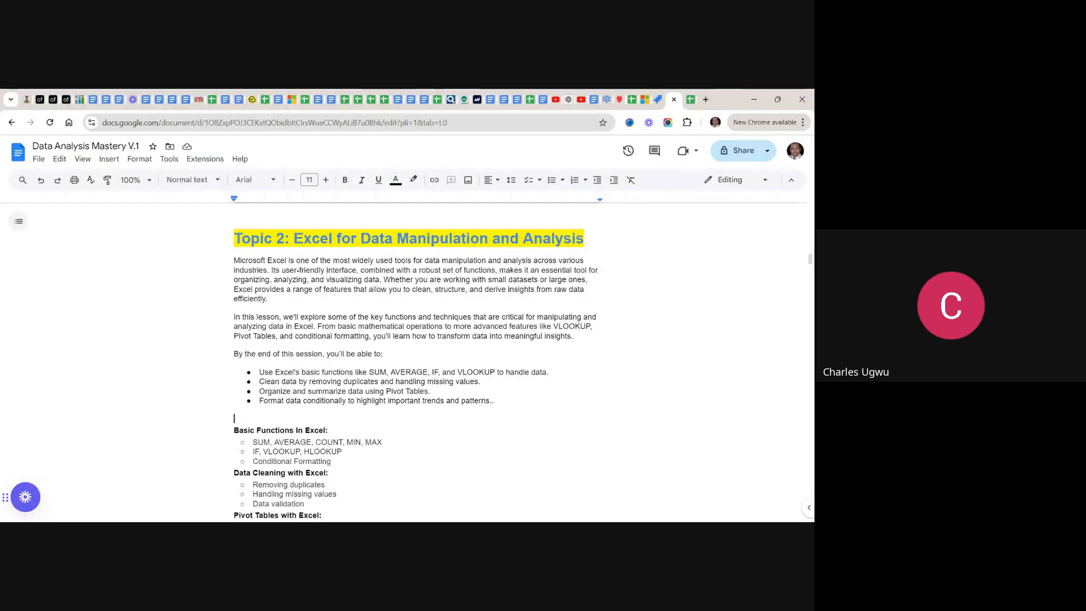
# - Insert "& Logical" after "Basic" in the "Basic Functions In Excel:" heading of the Topic 2 outline
pyautogui.scroll(-1, 416, 362)
pyautogui.scroll(-1, 416, 362)
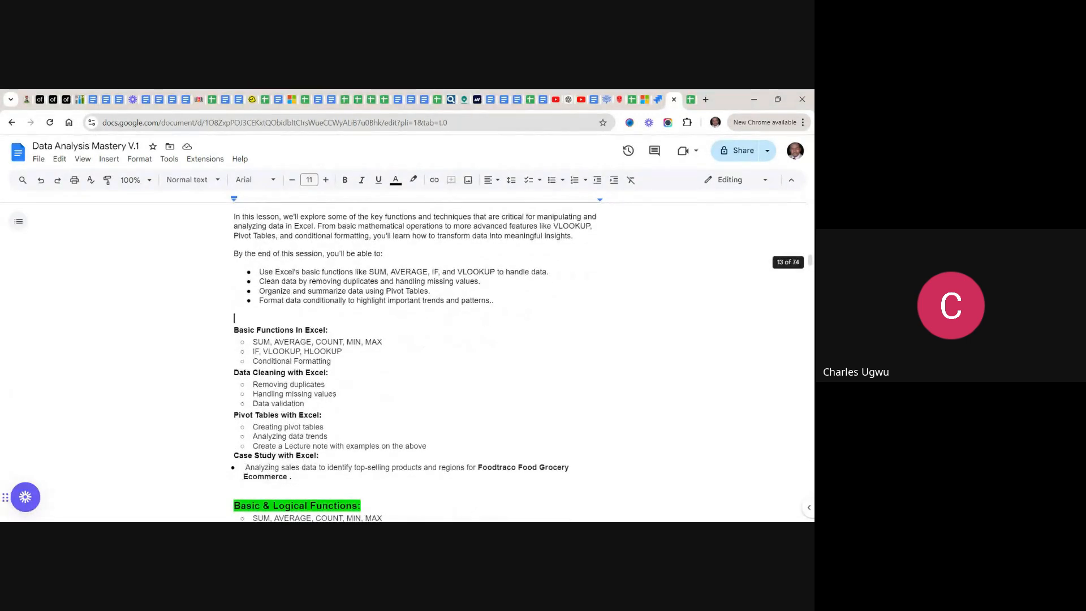
pyautogui.scroll(-1, 416, 362)
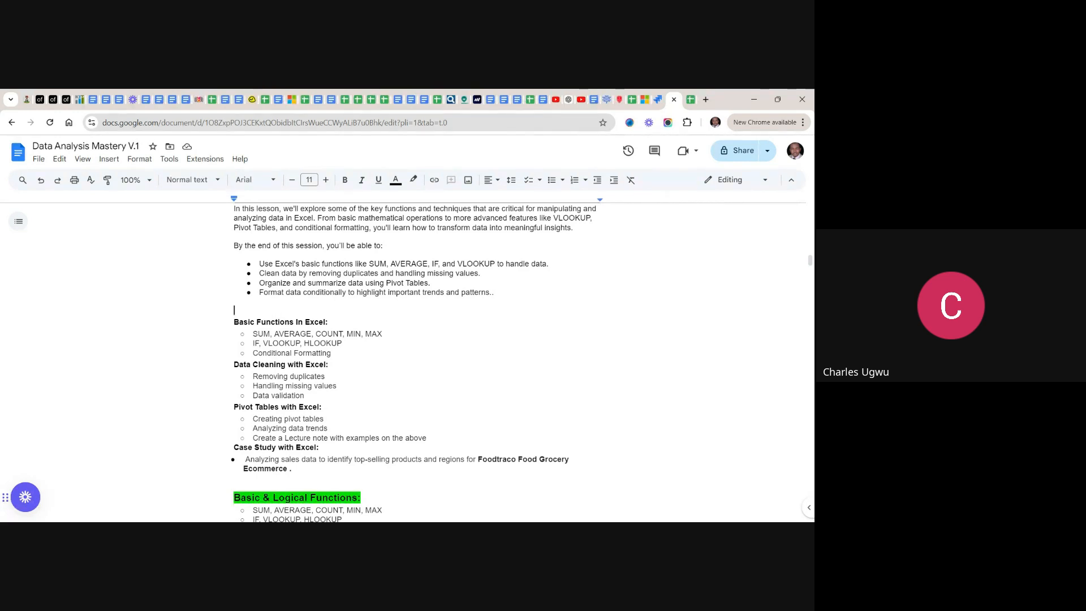
pyautogui.click(255, 322)
pyautogui.scroll(-1, 415, 362)
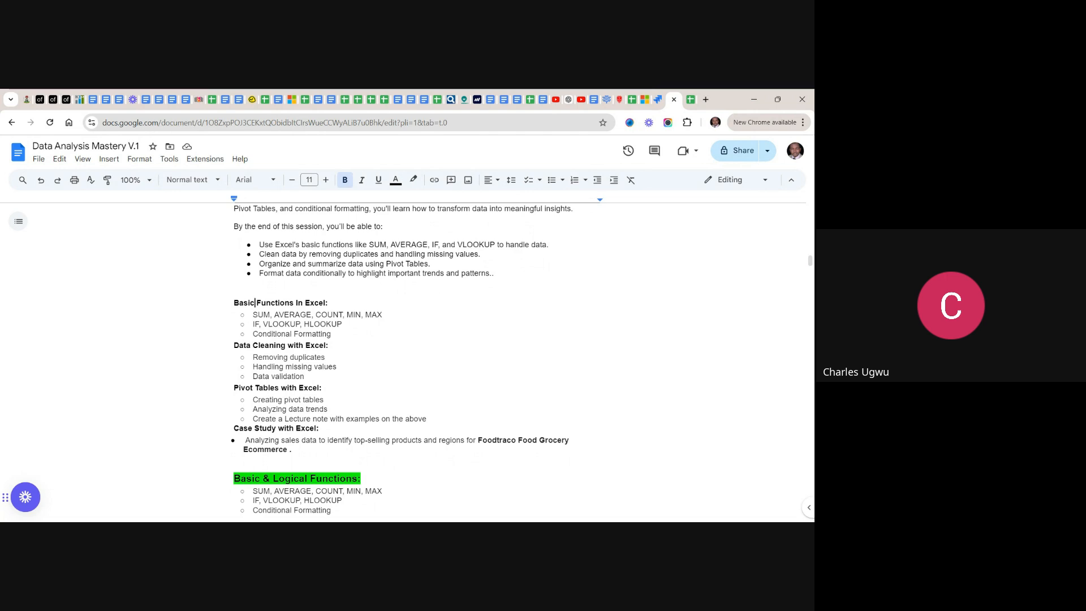
pyautogui.write('& Logical')
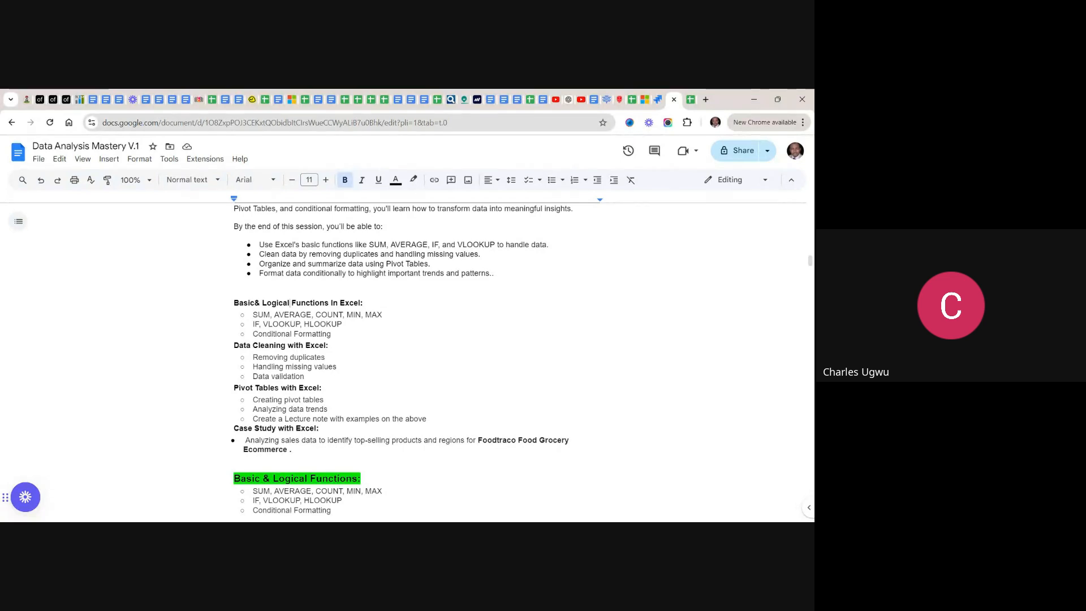
# - Review the Topic 2 outline, the introduction and the Basic Functions notes through the SUM function's syntax and sales example
pyautogui.scroll(1, 407, 362)
pyautogui.scroll(2, 407, 362)
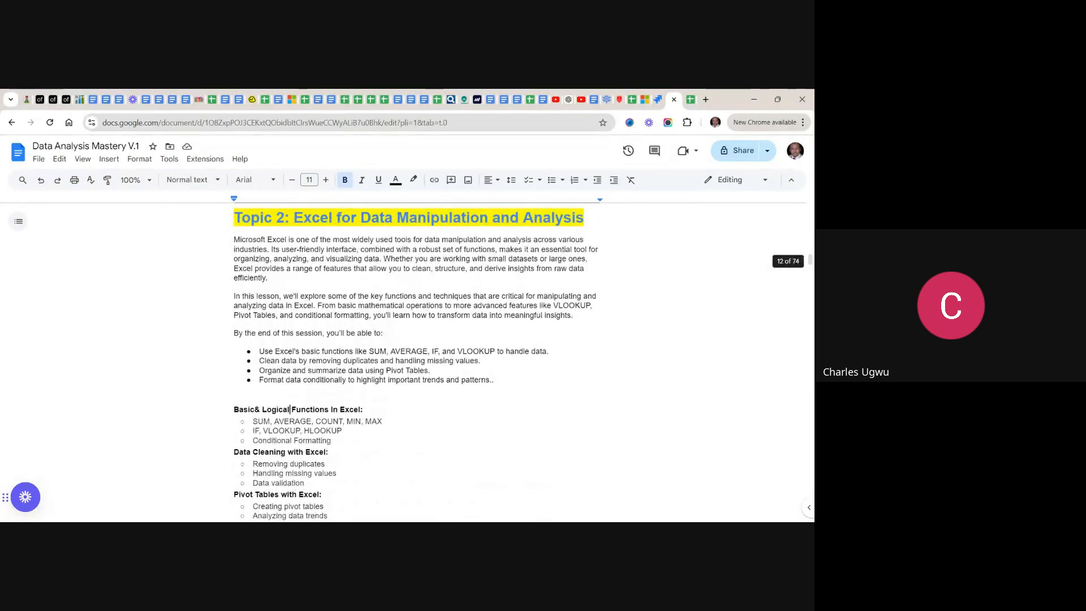
pyautogui.scroll(-3, 407, 361)
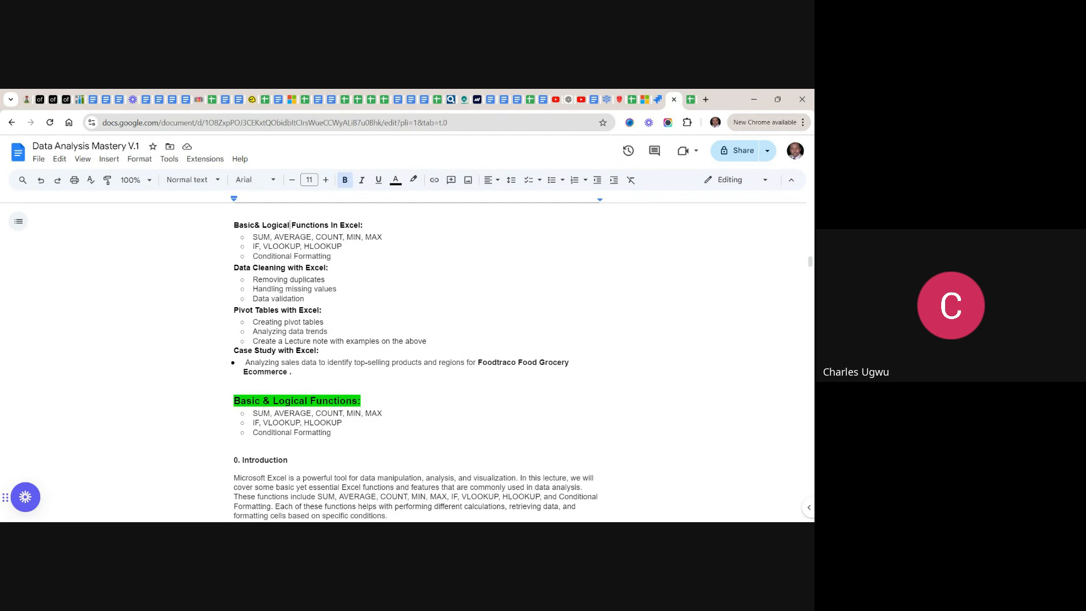
pyautogui.scroll(-1, 407, 362)
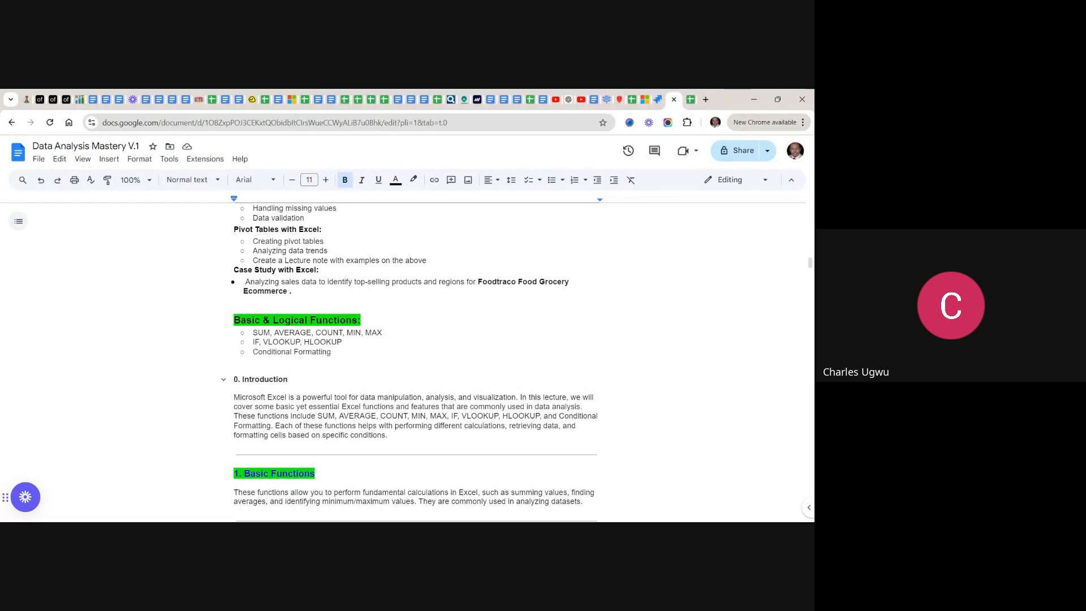
pyautogui.scroll(-2, 416, 362)
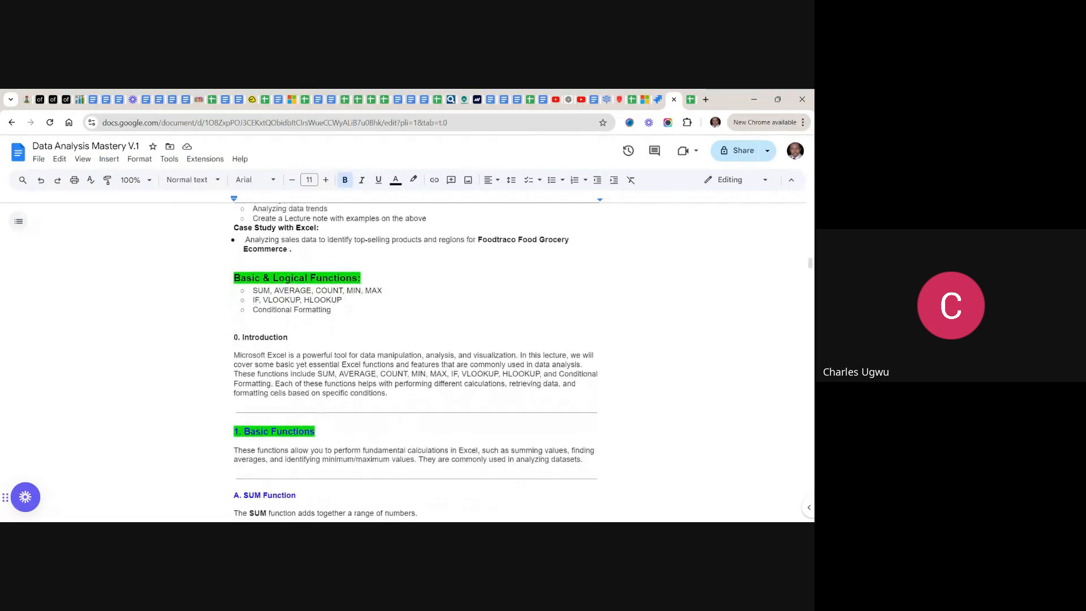
pyautogui.scroll(3, 416, 362)
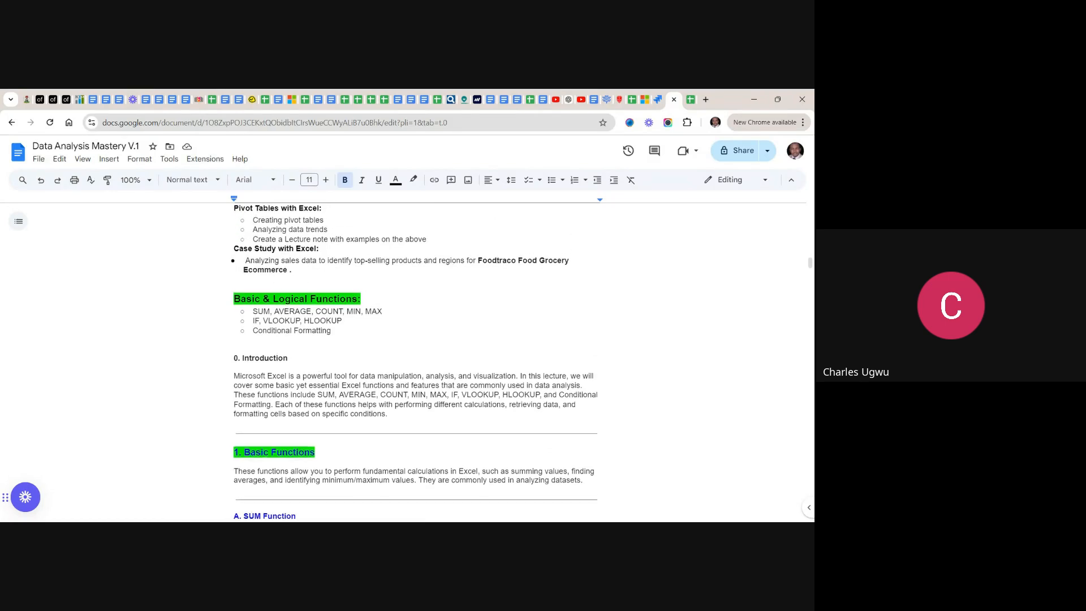
pyautogui.scroll(1, 415, 362)
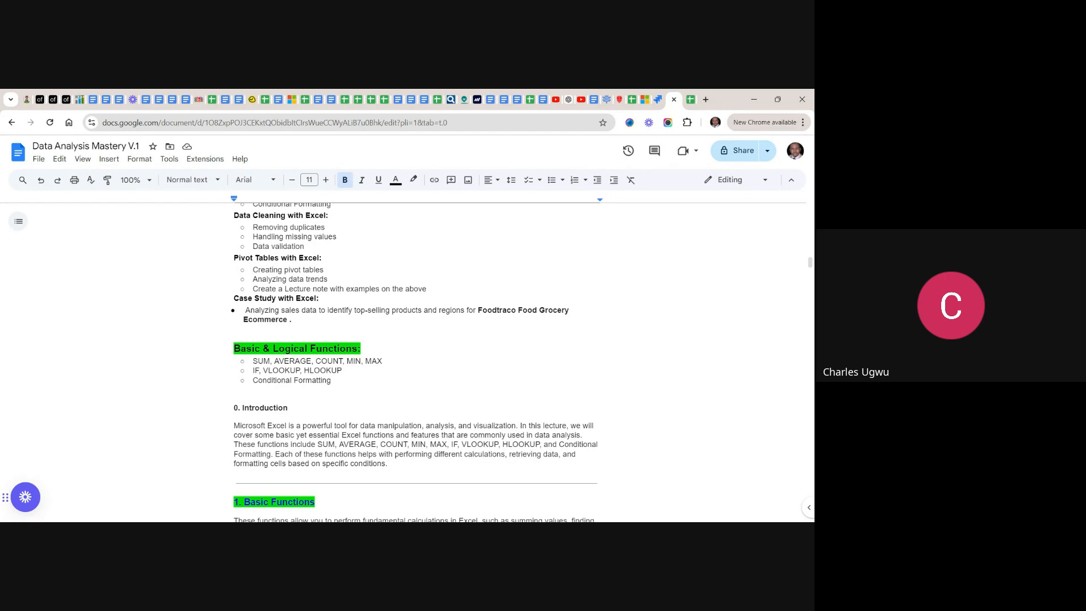
pyautogui.scroll(-1, 414, 362)
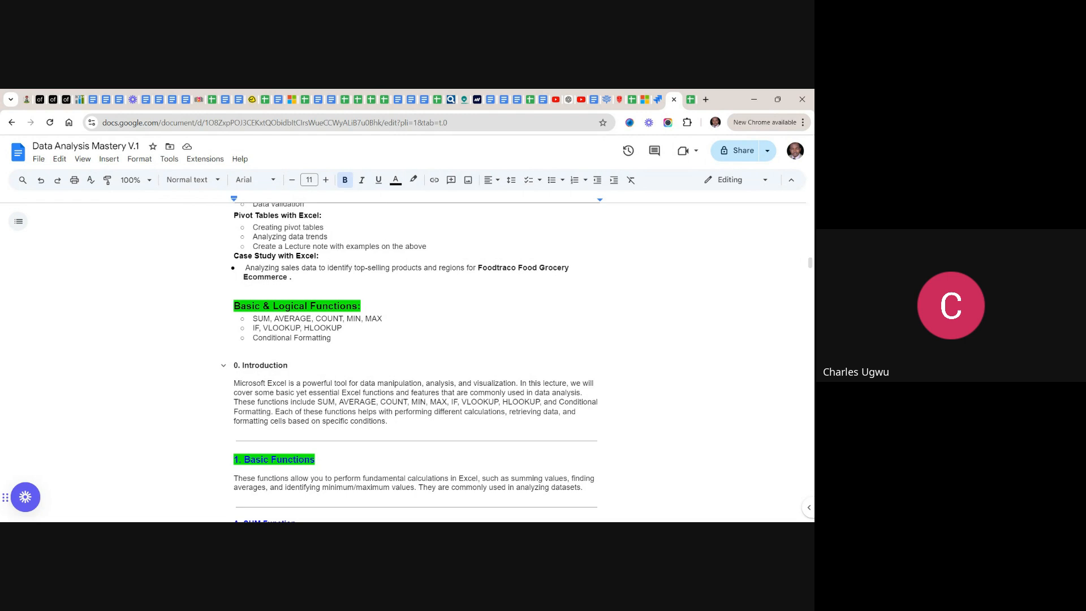
pyautogui.scroll(-2, 416, 362)
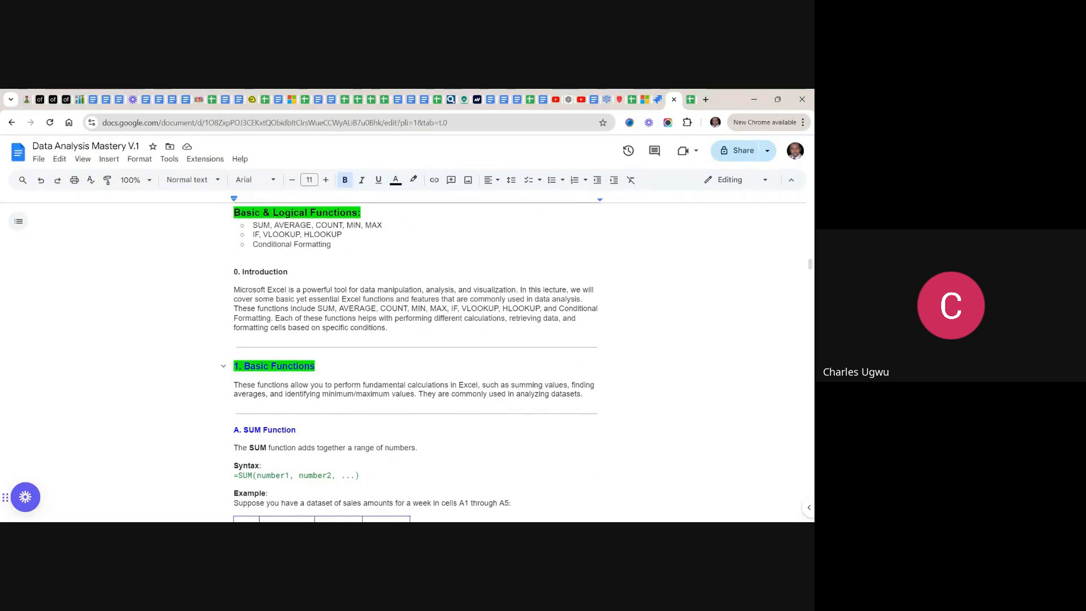
pyautogui.scroll(-1, 416, 362)
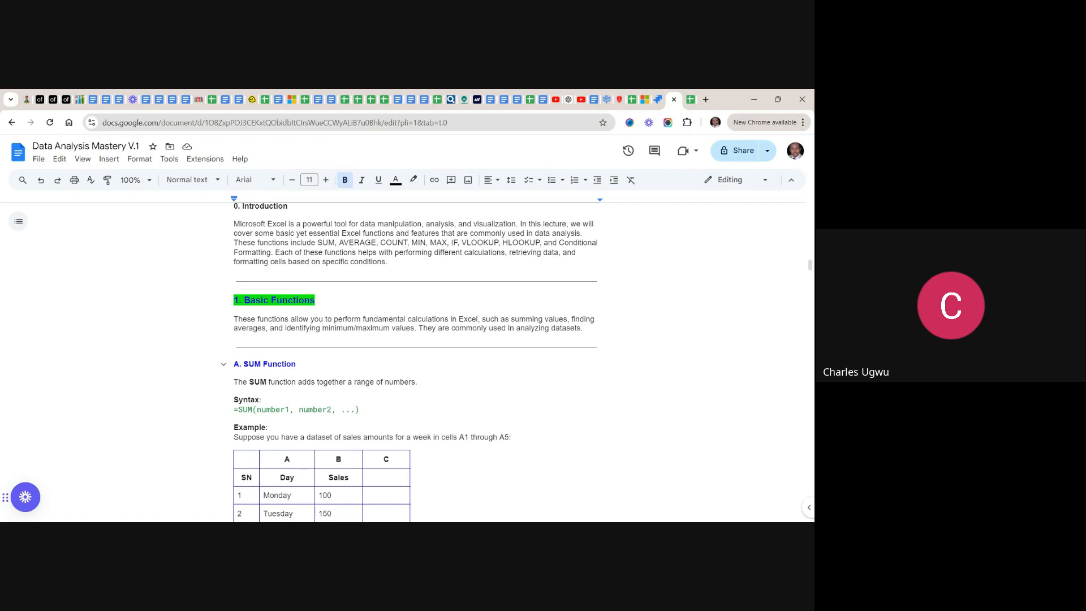
pyautogui.scroll(-1, 416, 362)
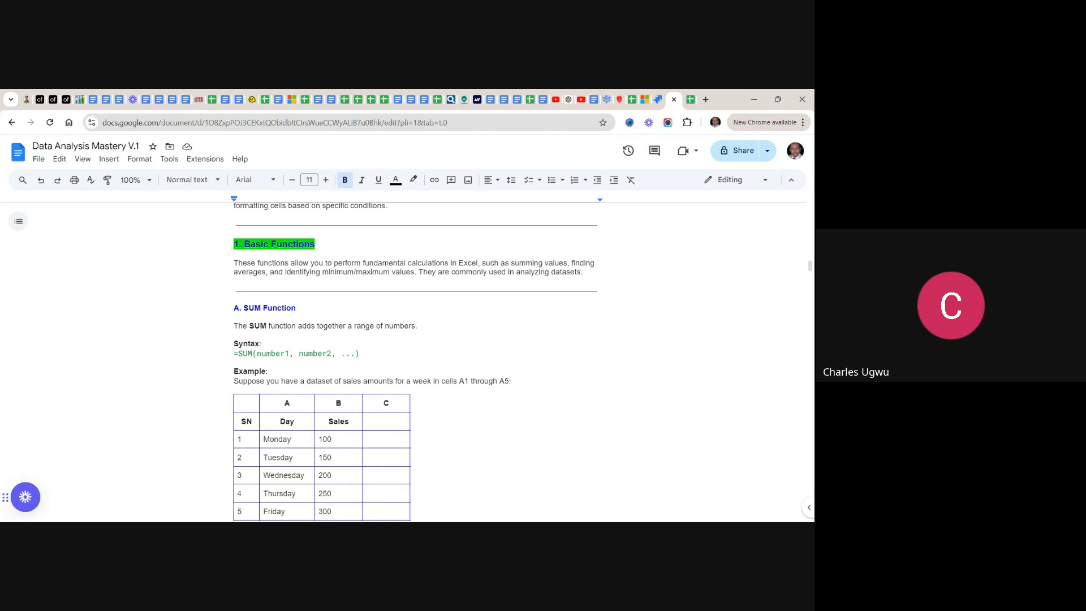
pyautogui.scroll(-2, 416, 362)
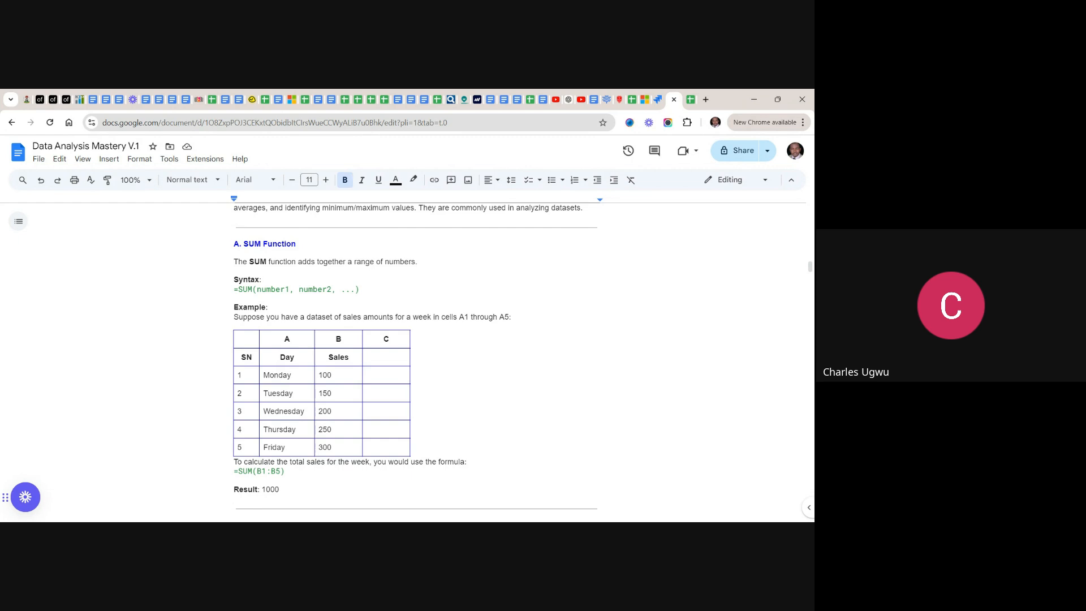
pyautogui.scroll(-1, 415, 360)
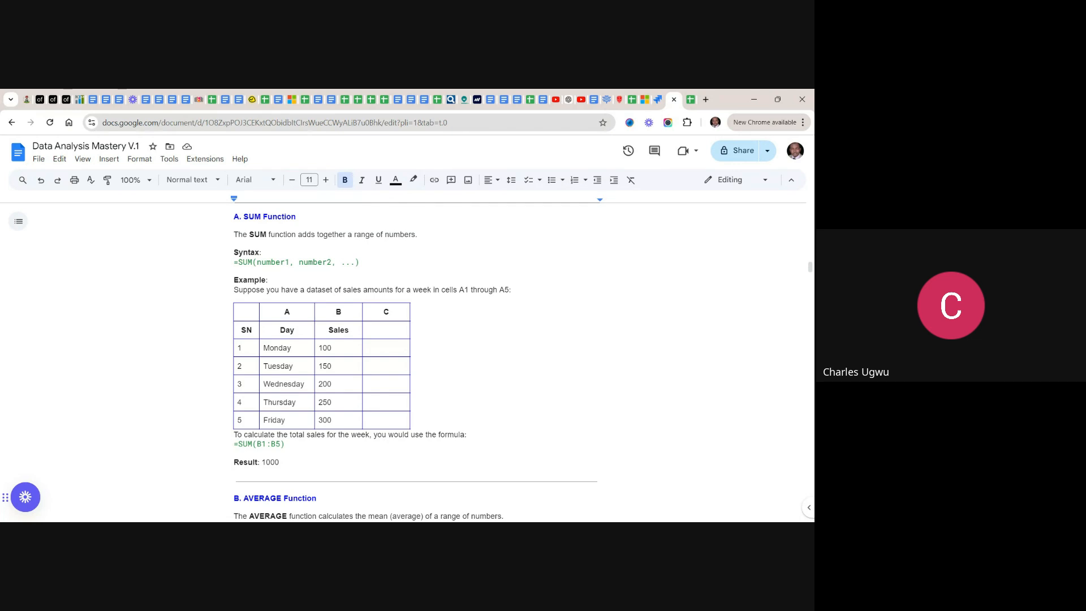
# - Copy all rows of columns A and B, containing Day and Sales, from the SUM example table
pyautogui.scroll(-1, 415, 362)
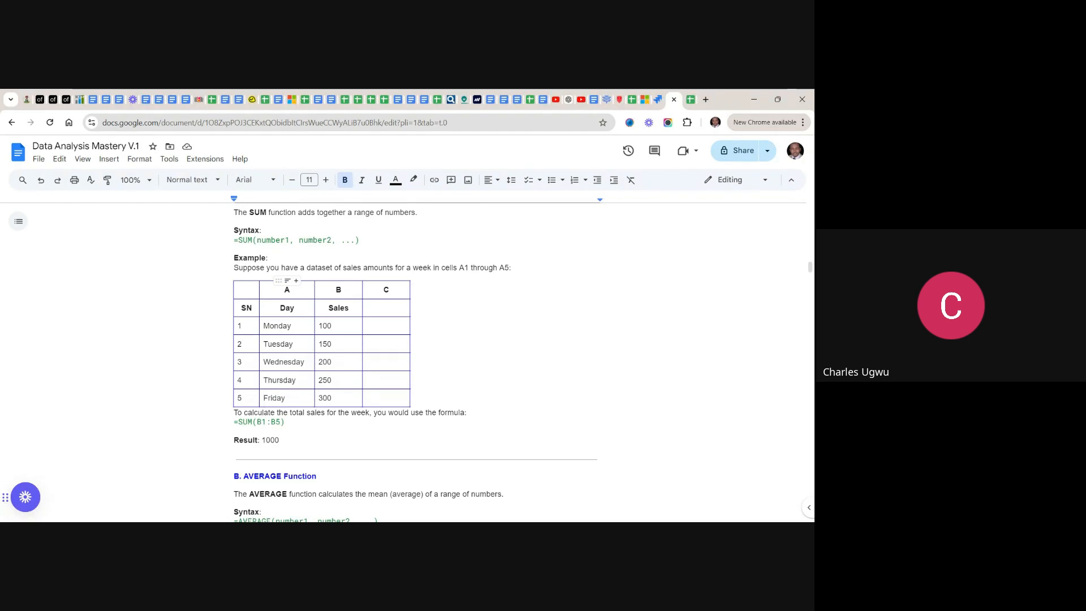
pyautogui.moveTo(283, 289); pyautogui.dragTo(333, 398)
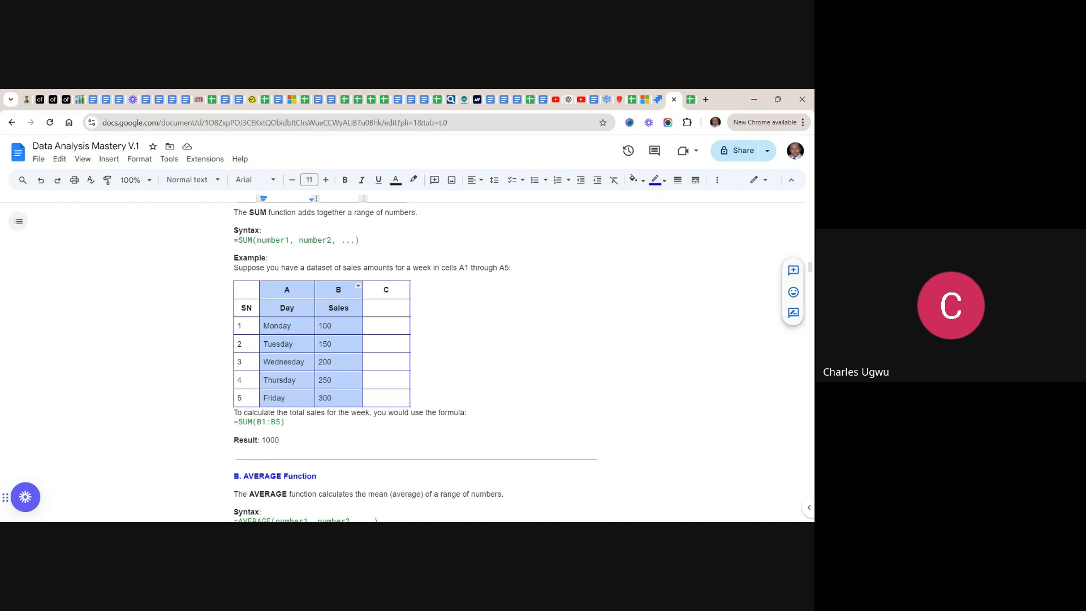
pyautogui.rightClick(338, 361)
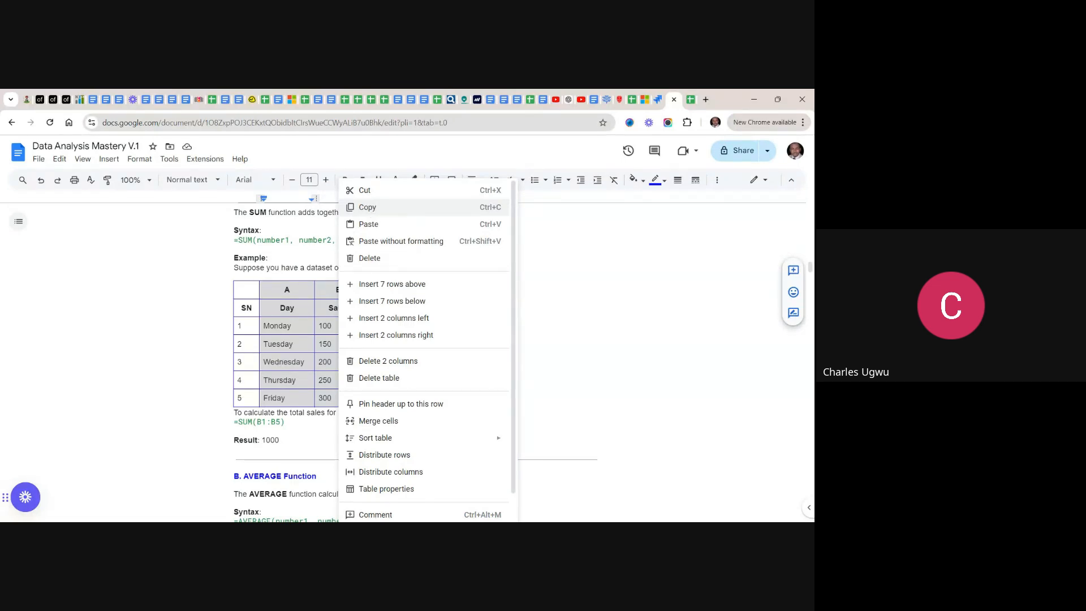
pyautogui.click(372, 208)
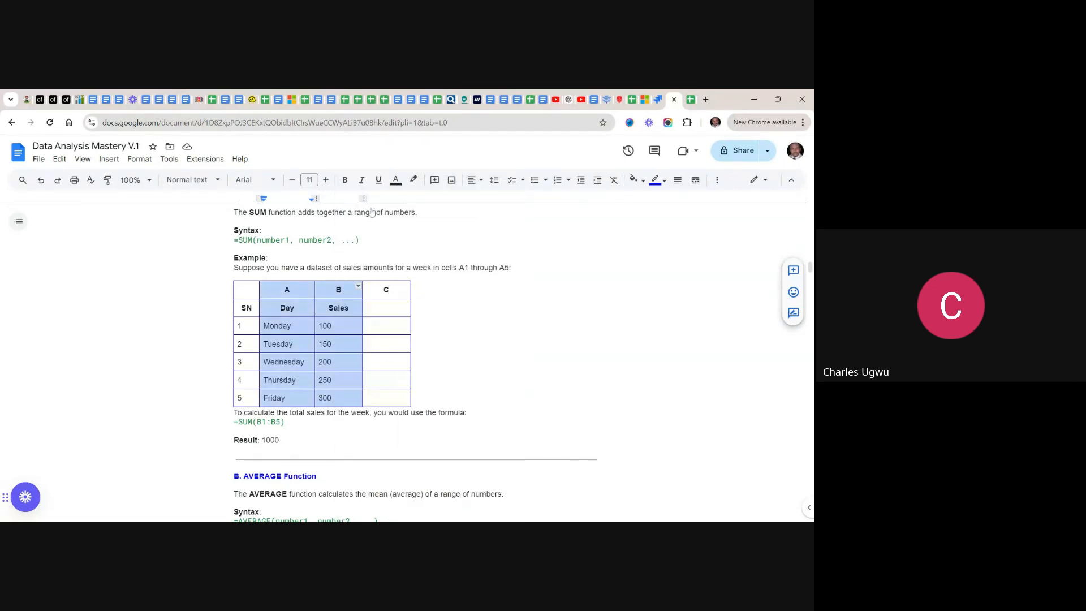
# - Paste the copied Day and Sales table into Sheet1 of the "Excel for Data Manipulation and Analysis" spreadsheet, starting at cell A1
pyautogui.click(690, 102)
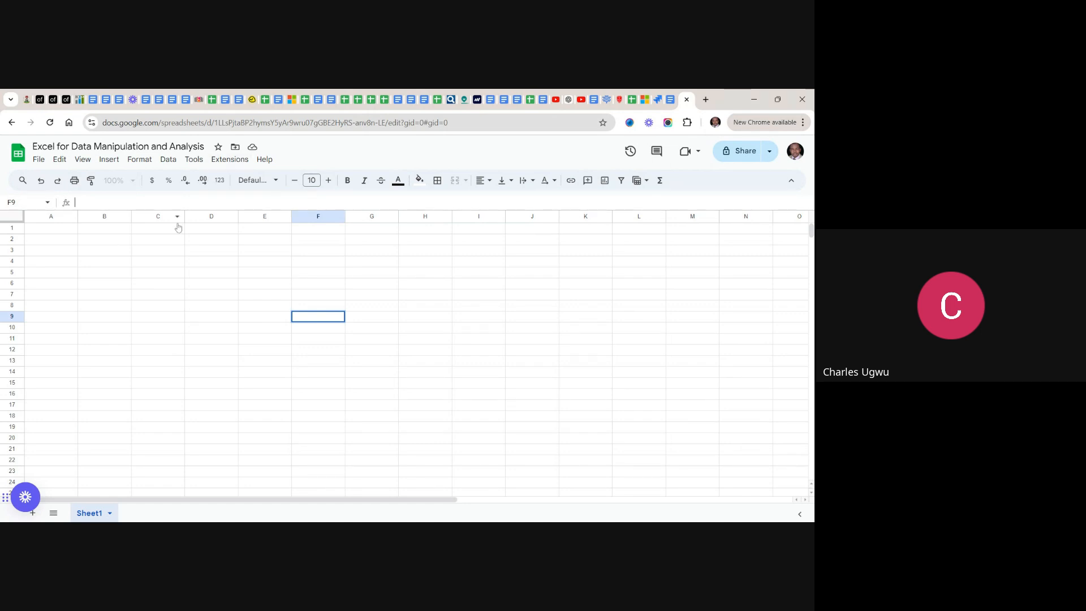
pyautogui.click(43, 232)
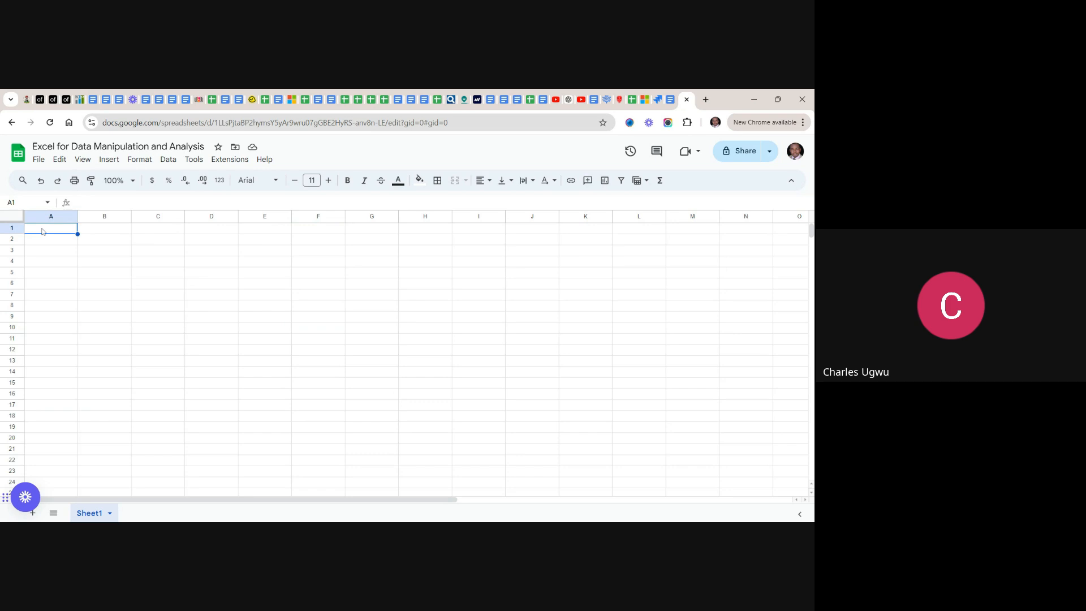
pyautogui.moveTo(42, 231); pyautogui.dragTo(129, 464)
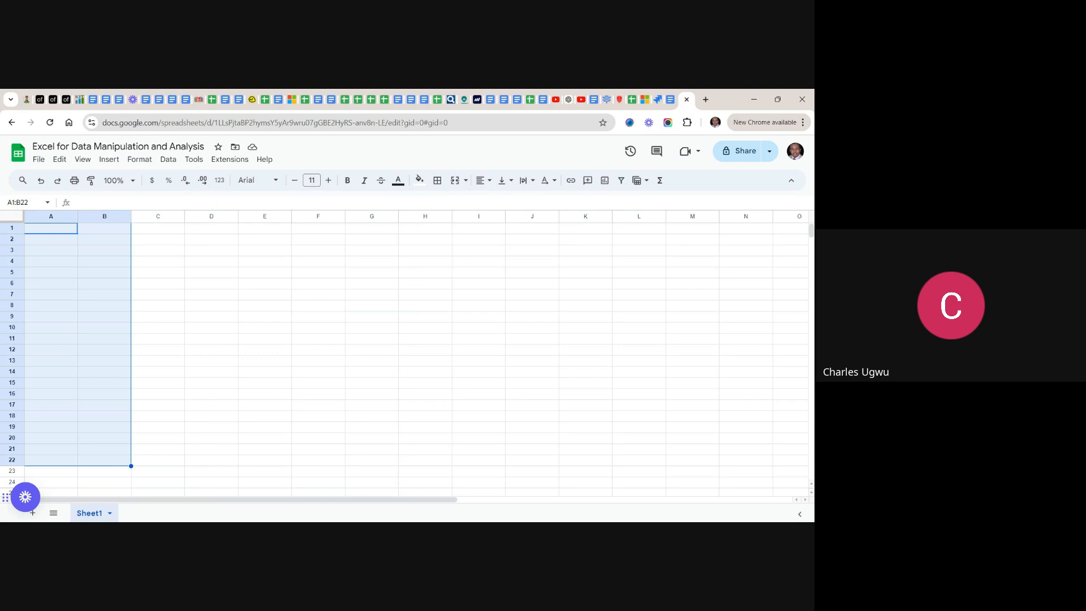
pyautogui.hotkey('ctrl', 'v')
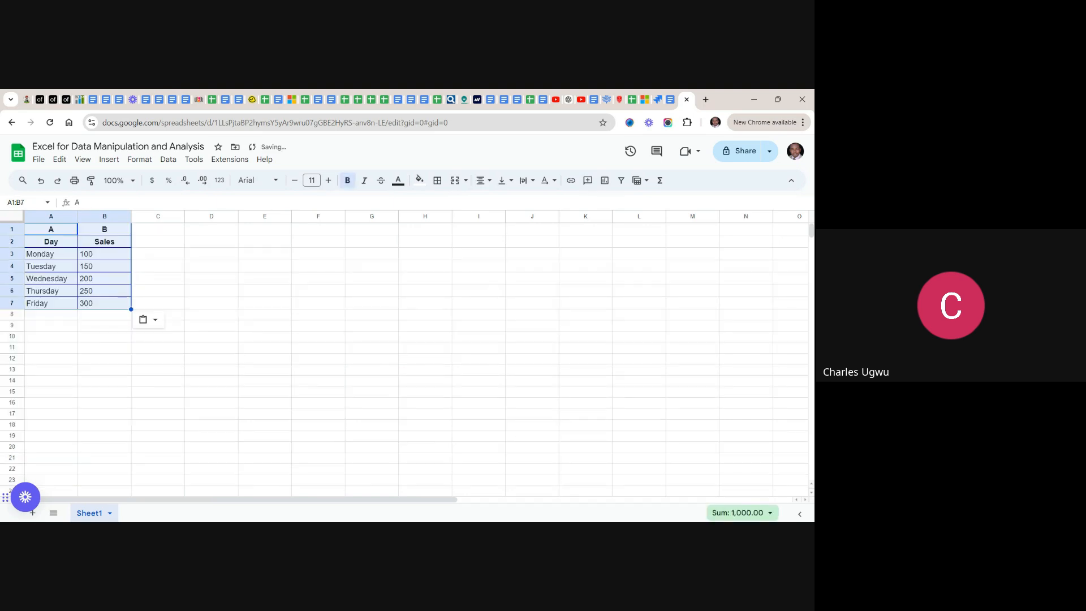
pyautogui.click(170, 362)
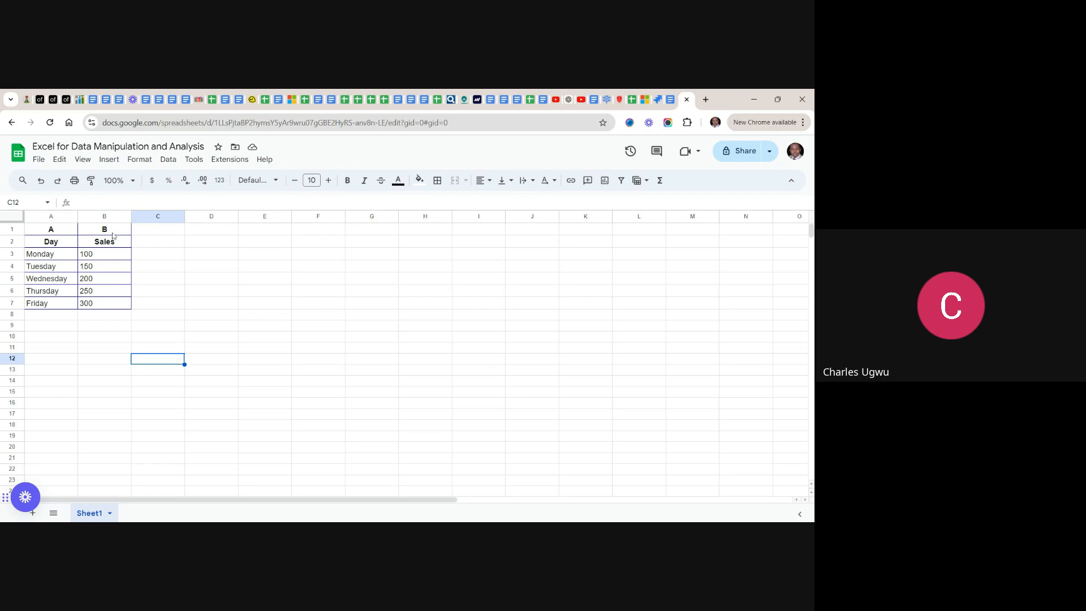
# - Switch back to the SUM example in the "Data Analysis Mastery V.1" document
pyautogui.click(672, 102)
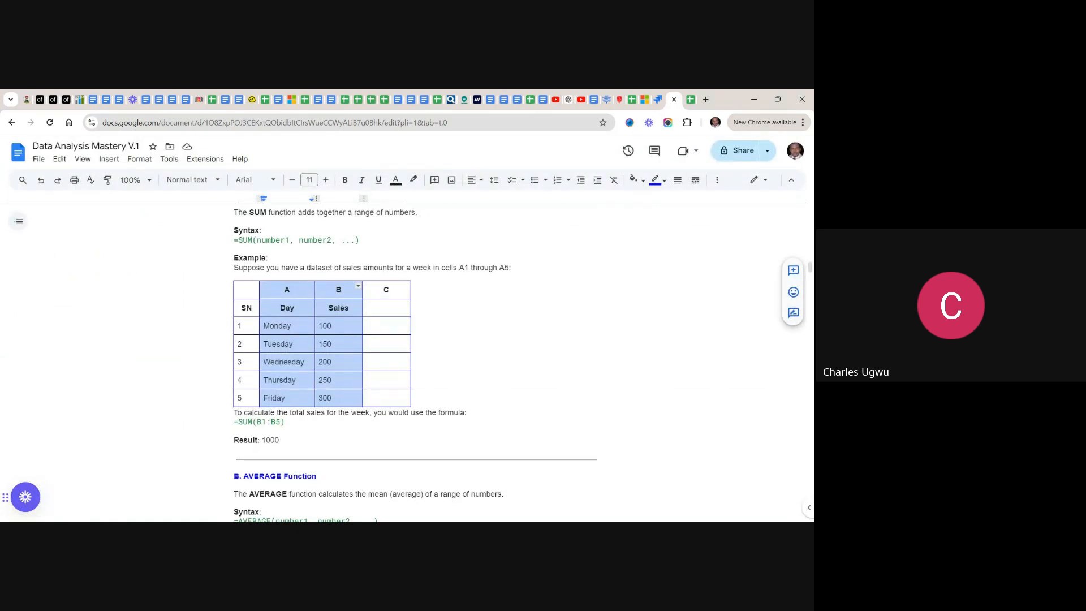
pyautogui.click(286, 422)
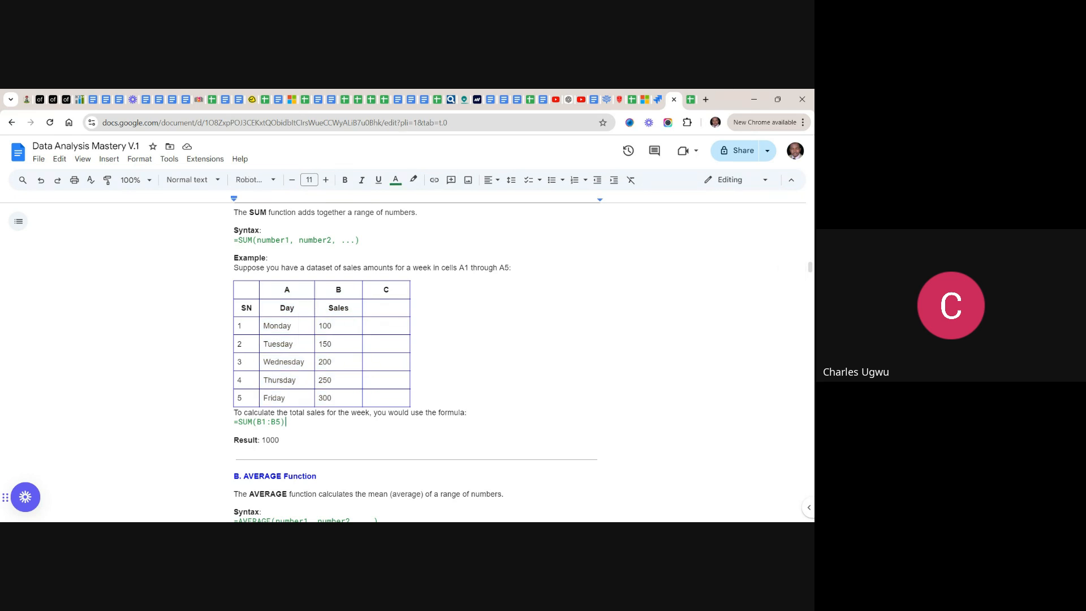
pyautogui.hotkey('shift', 'Left')
pyautogui.hotkey('shift', 'Left')
pyautogui.hotkey('shift', 'Left')
pyautogui.hotkey('shift', 'Left')
pyautogui.hotkey('shift', 'Left')
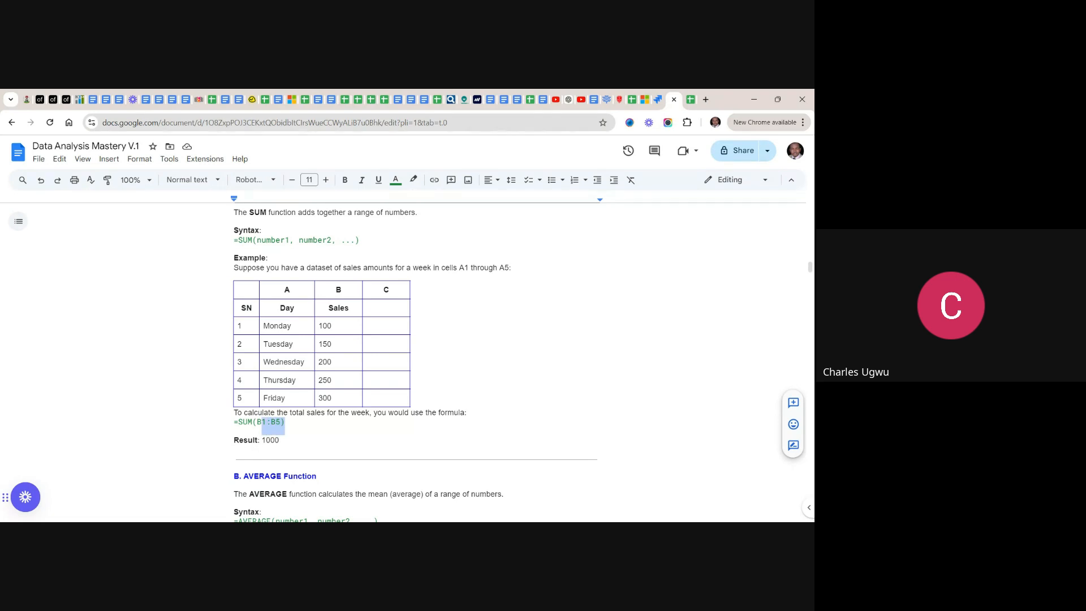
pyautogui.hotkey('shift', 'Left')
pyautogui.hotkey('shift', 'Left')
pyautogui.hotkey('shift', 'Left')
pyautogui.hotkey('shift', 'Left')
pyautogui.hotkey('shift', 'Left')
pyautogui.hotkey('shift', 'Left')
pyautogui.hotkey('shift', 'Up')
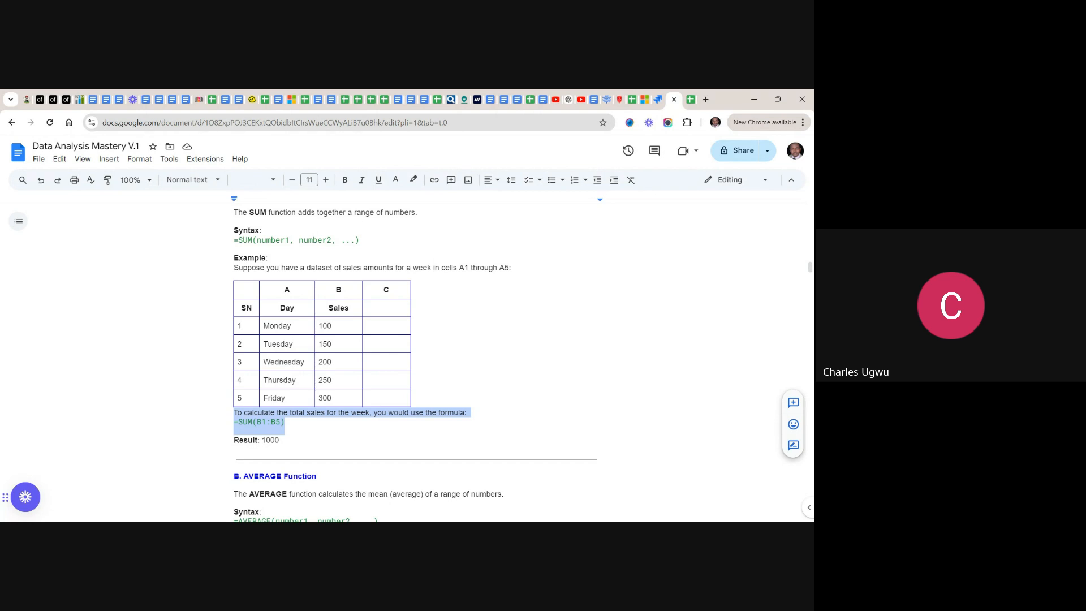
pyautogui.rightClick(239, 418)
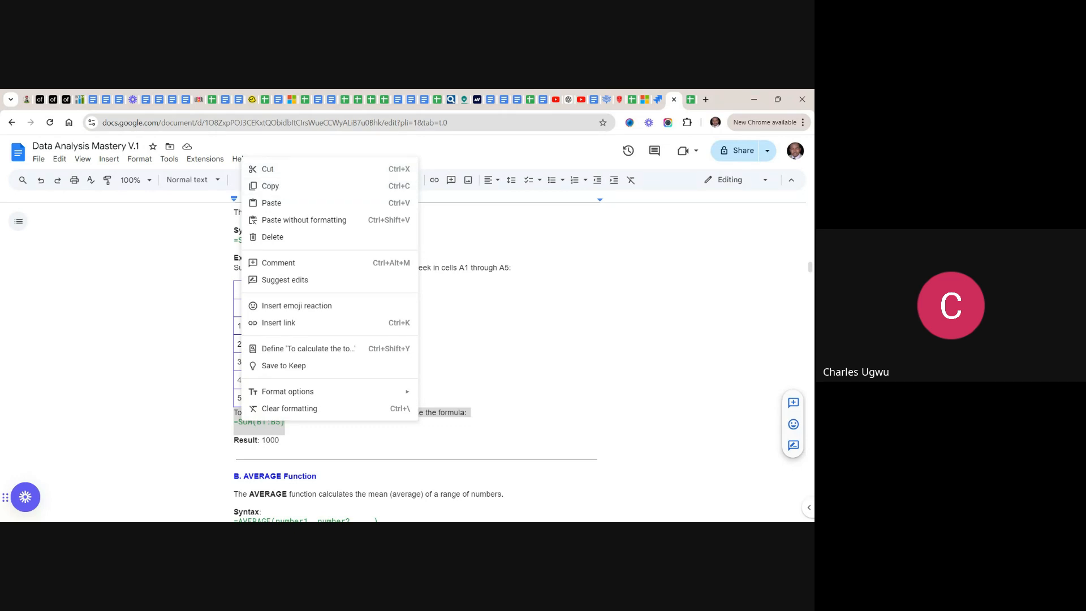
pyautogui.click(253, 423)
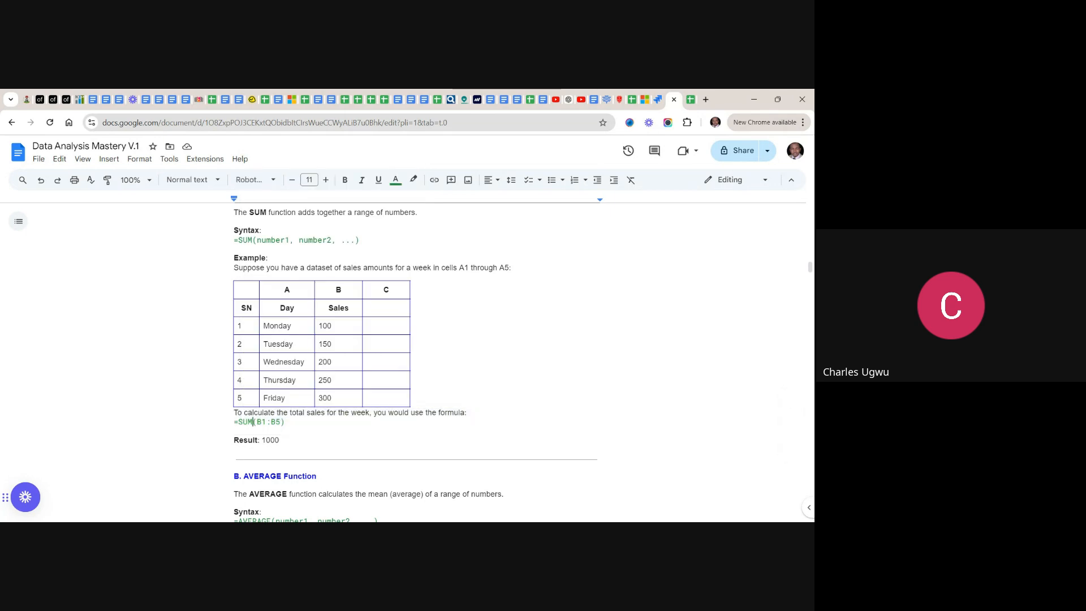
# - Copy the "=SUM" part of the total sales formula below the example table
pyautogui.moveTo(253, 423); pyautogui.dragTo(234, 423)
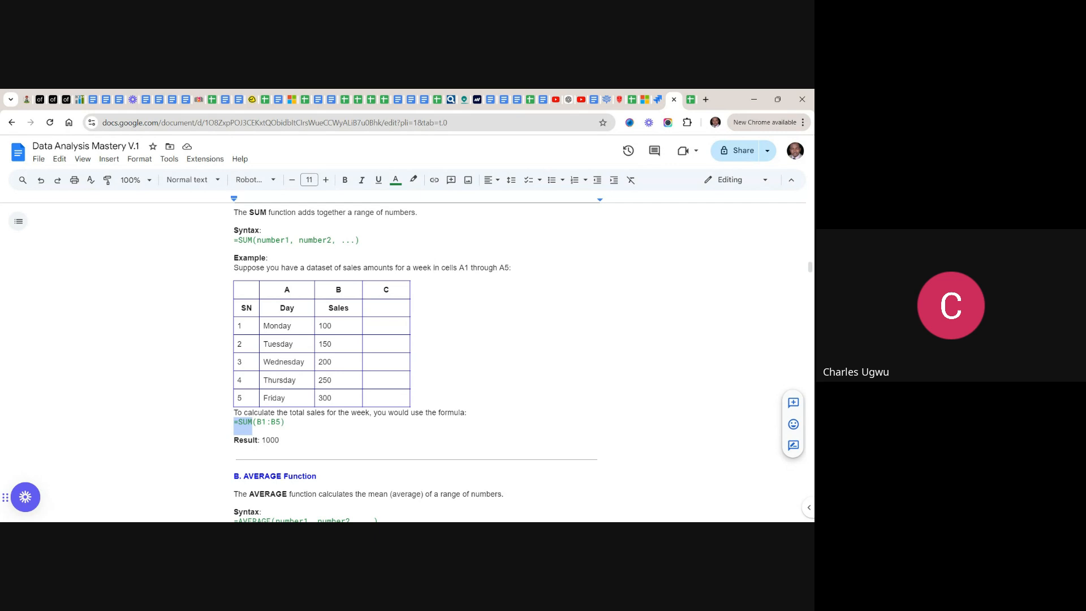
pyautogui.click(239, 423)
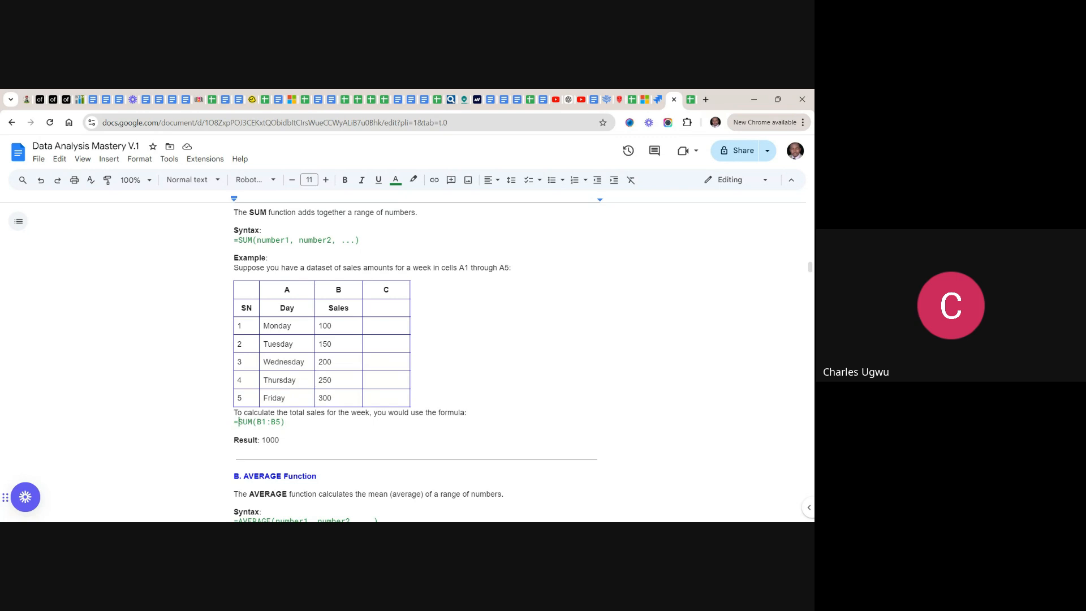
pyautogui.moveTo(253, 423); pyautogui.dragTo(233, 423)
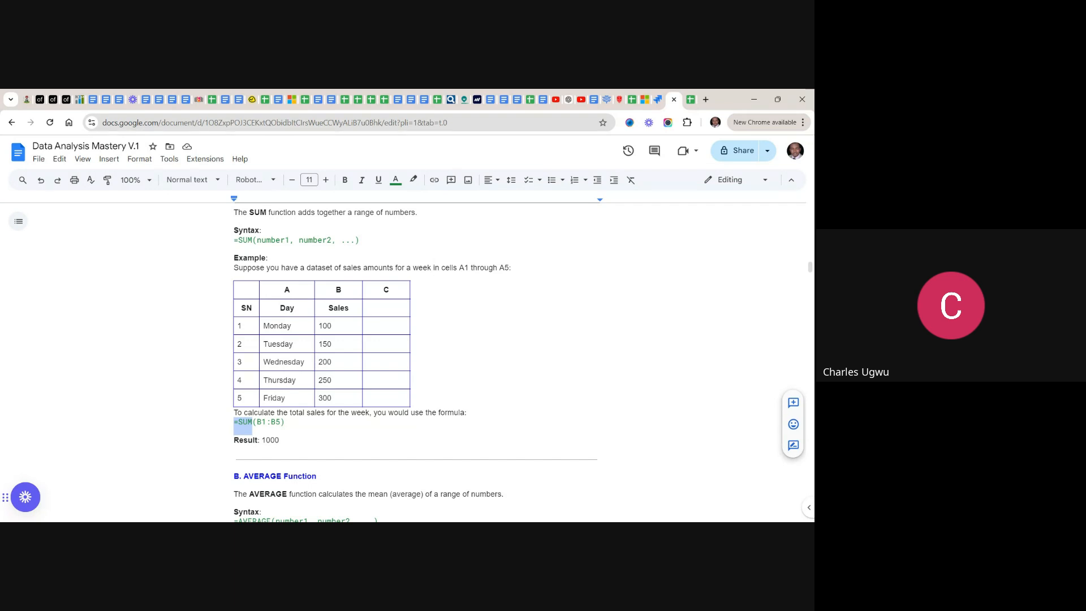
pyautogui.rightClick(247, 425)
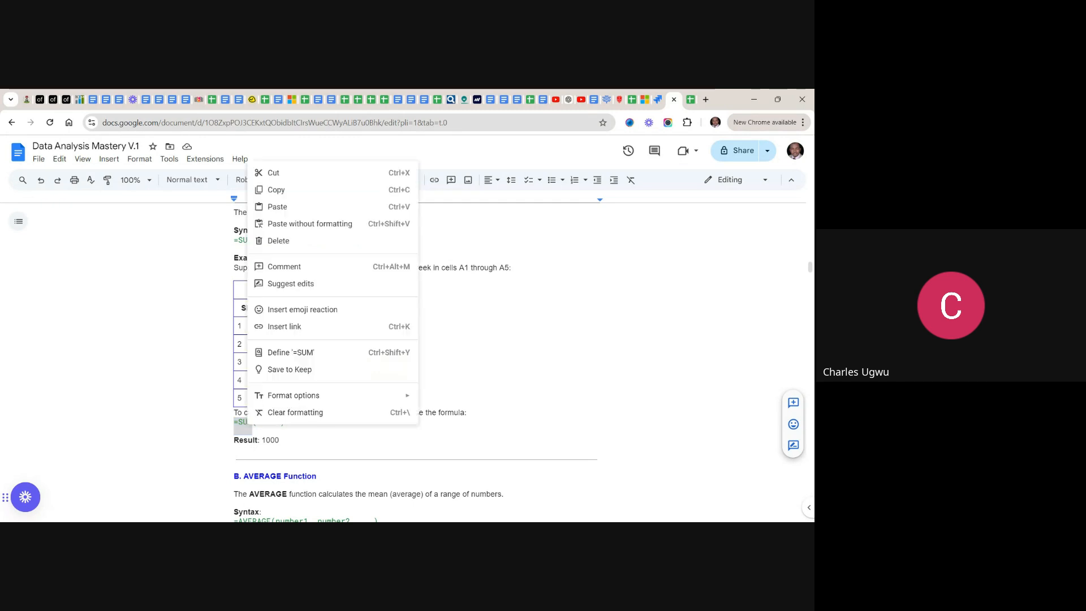
pyautogui.click(276, 189)
pyautogui.click(690, 100)
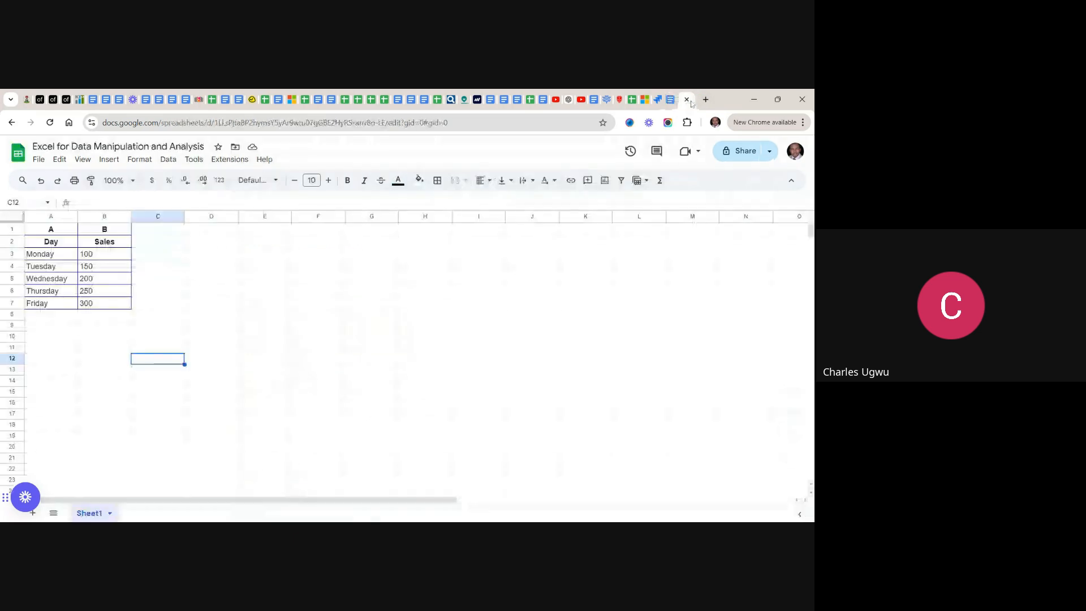
pyautogui.click(687, 100)
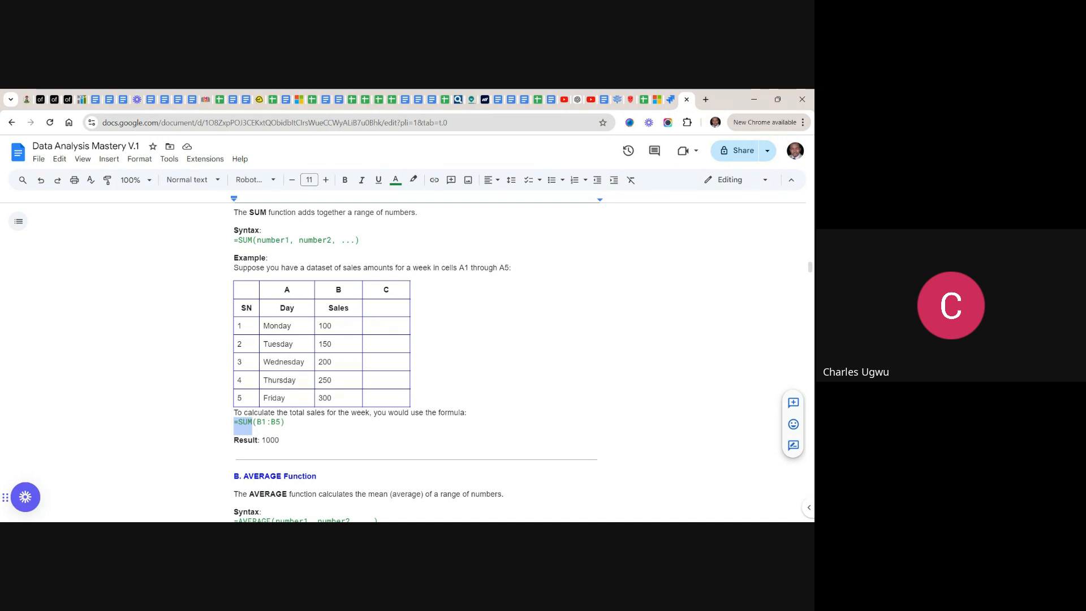
pyautogui.click(280, 440)
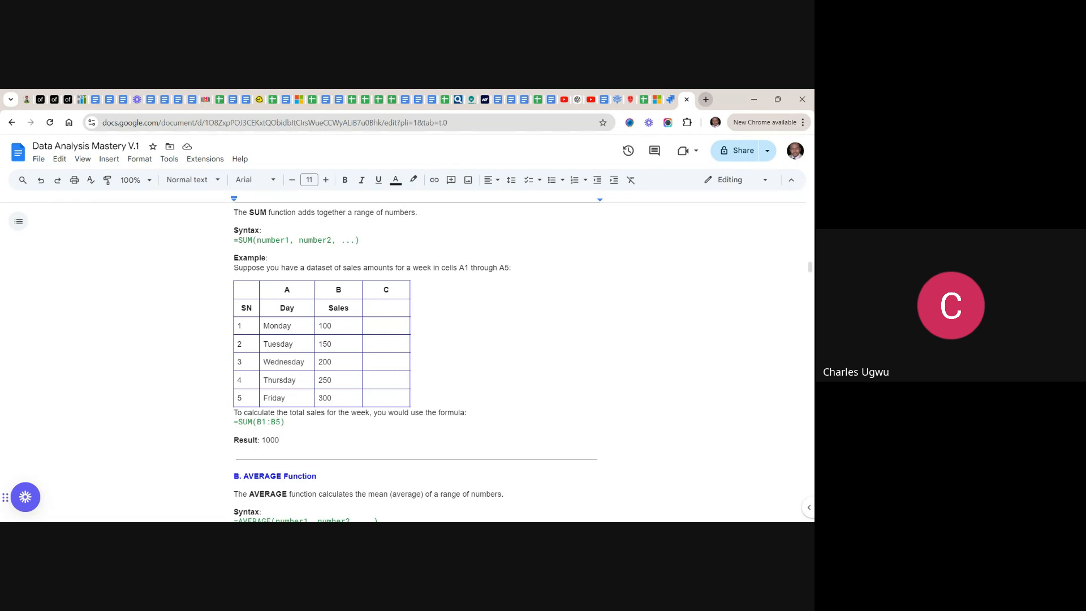
# - Open Gmail in a new browser tab and go from there to the Google Sheets home page
pyautogui.click(705, 99)
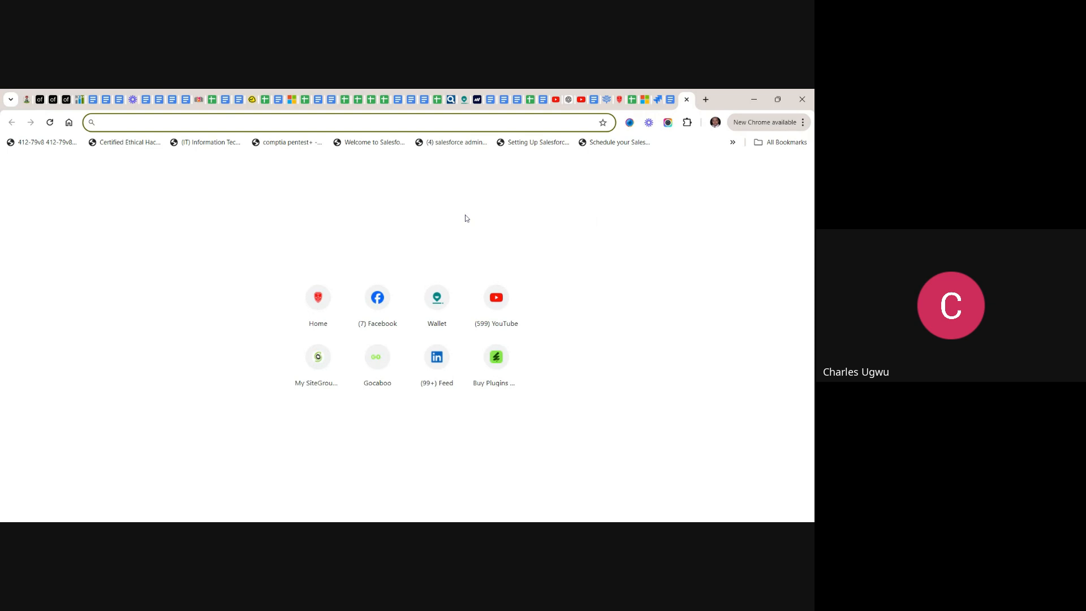
pyautogui.write('g')
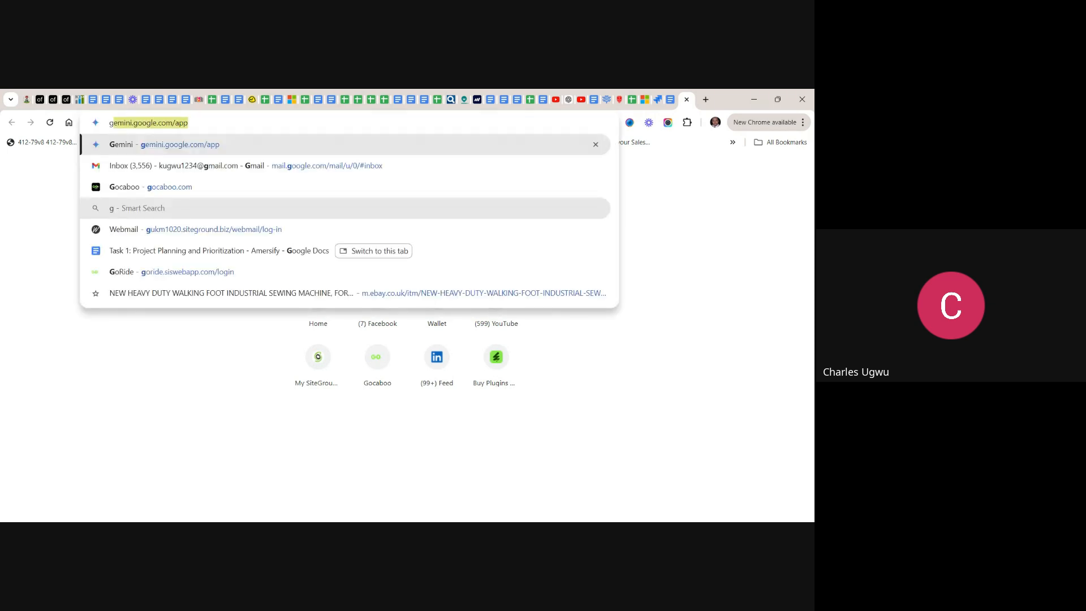
pyautogui.press('Down')
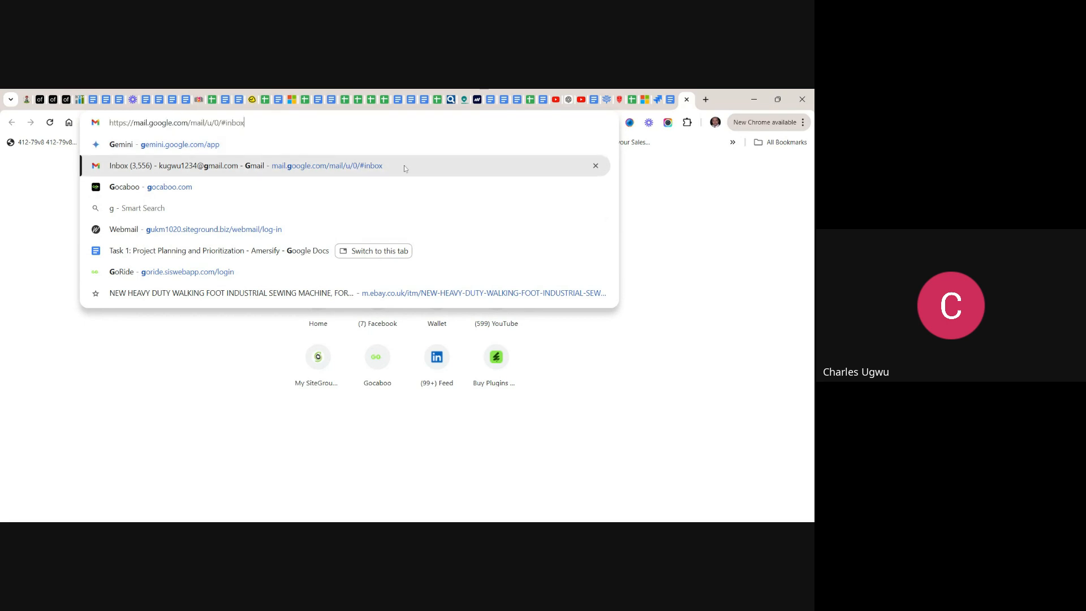
pyautogui.press('Return')
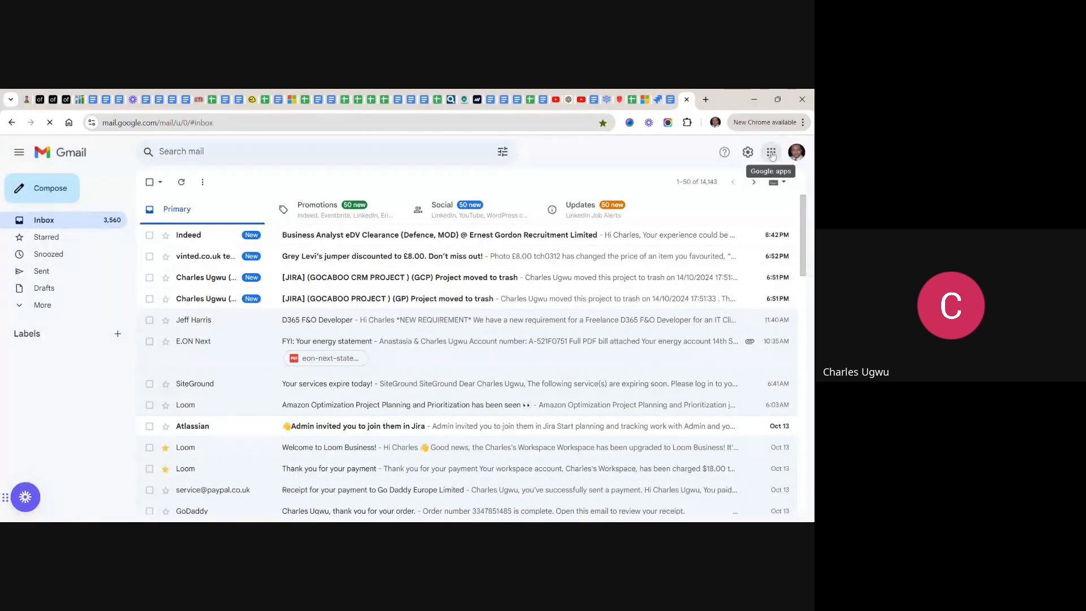
pyautogui.click(774, 154)
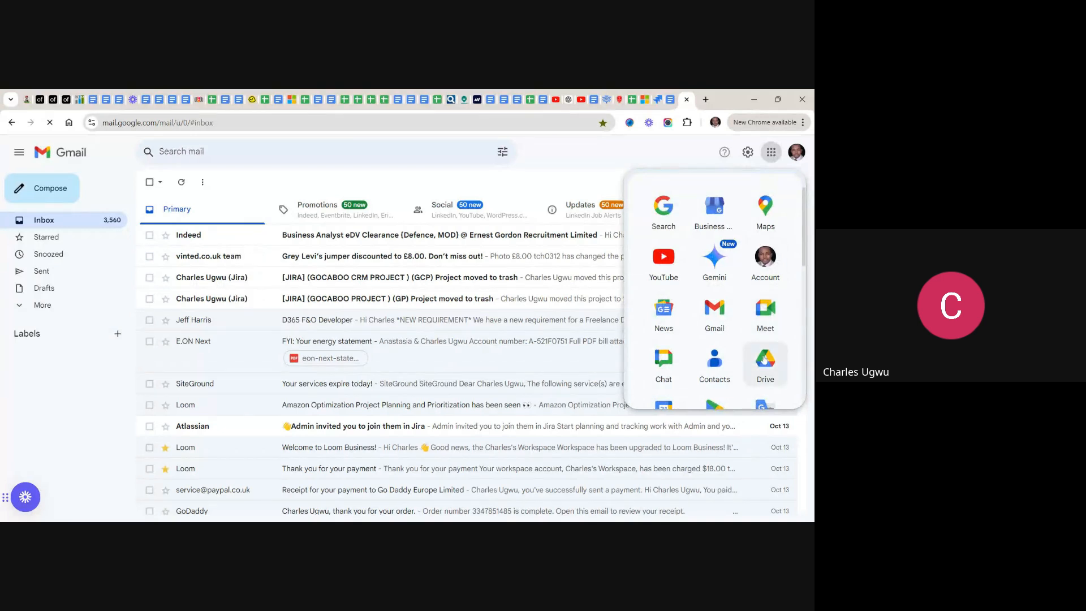
pyautogui.scroll(-5, 764, 359)
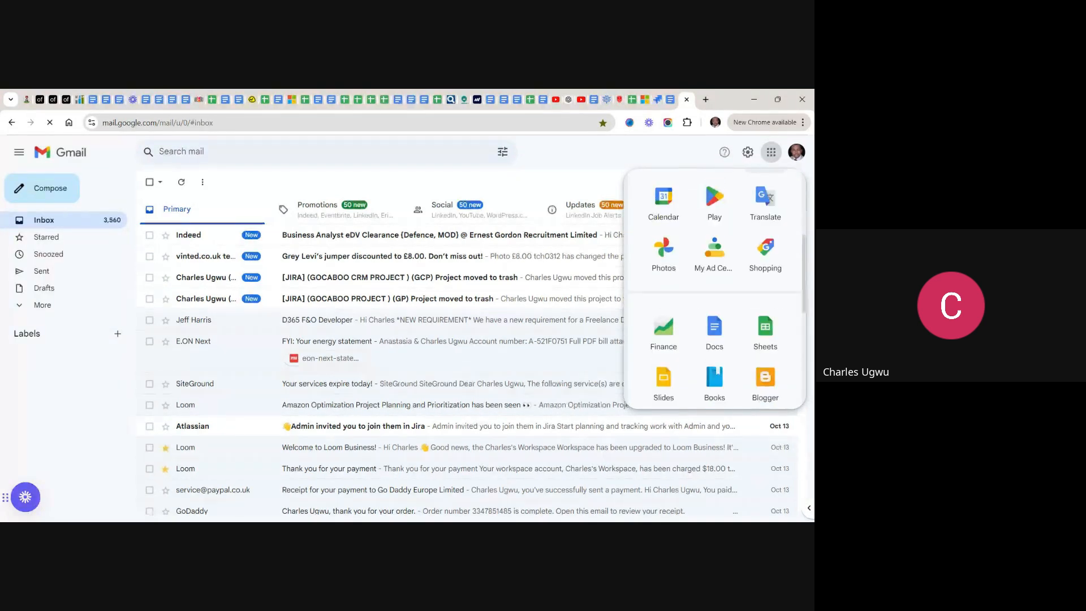
pyautogui.click(765, 337)
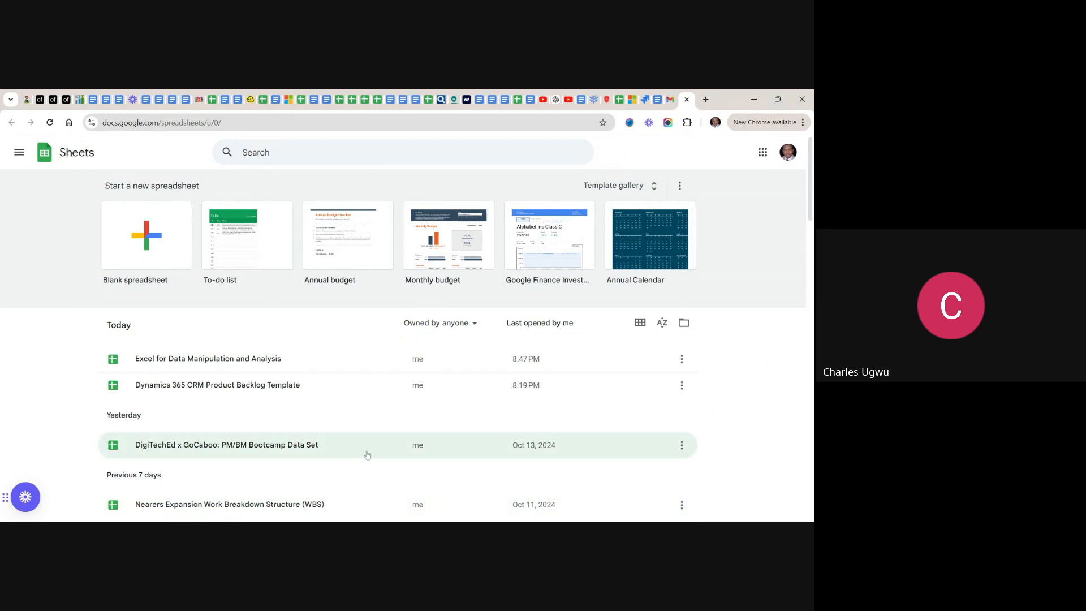
# - Open the "Excel for Data Manipulation and Analysis" spreadsheet from the recent files and close the leftover Gmail tab
pyautogui.click(201, 360)
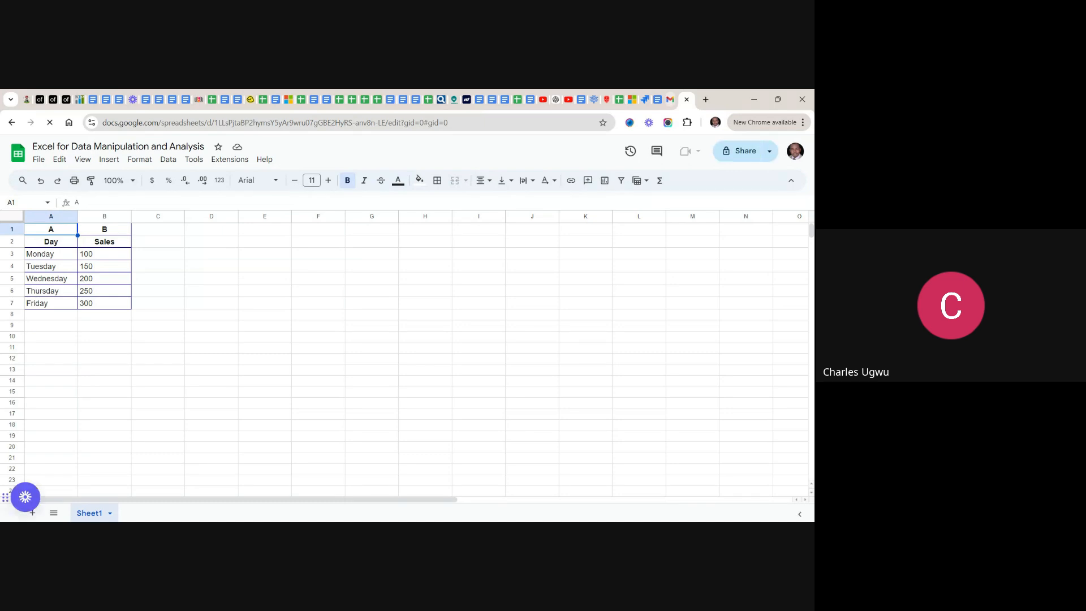
pyautogui.click(671, 100)
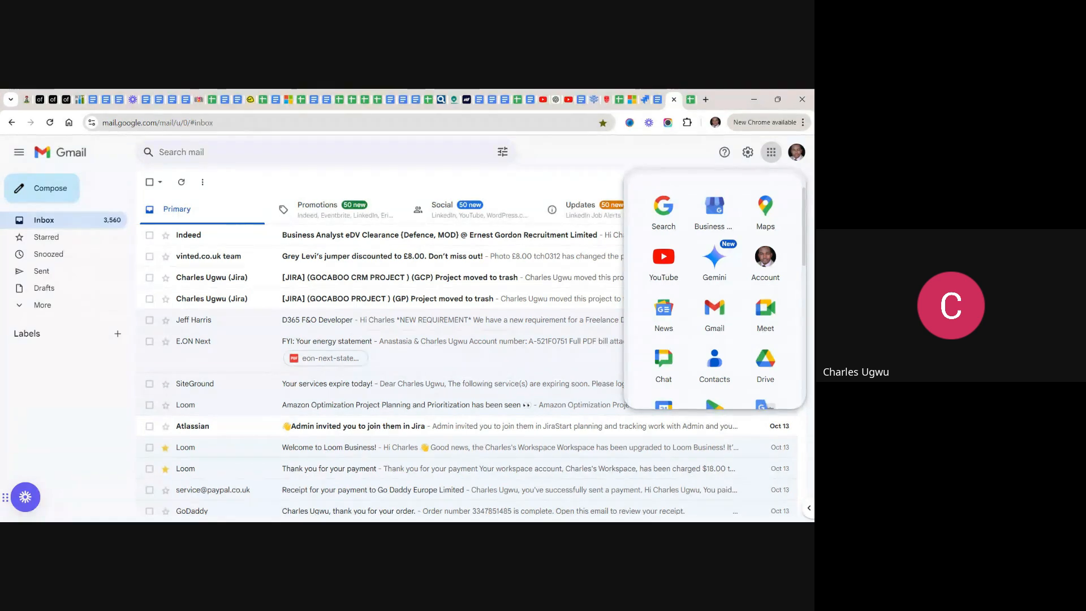
pyautogui.click(674, 101)
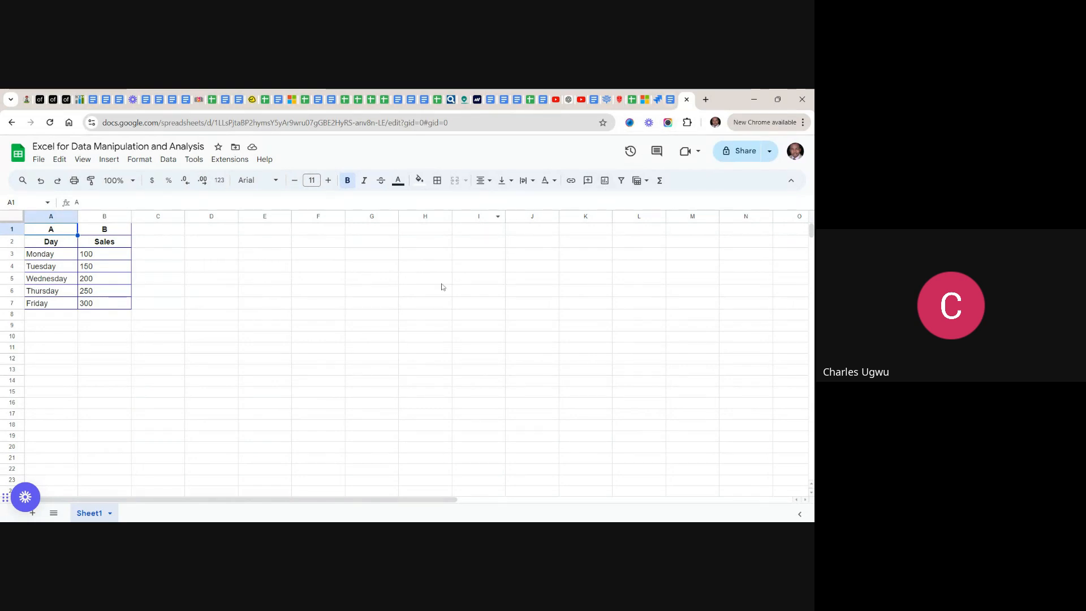
# - Try pasting the copied "=SUM" text into cell B9 and clear the cell
pyautogui.click(99, 318)
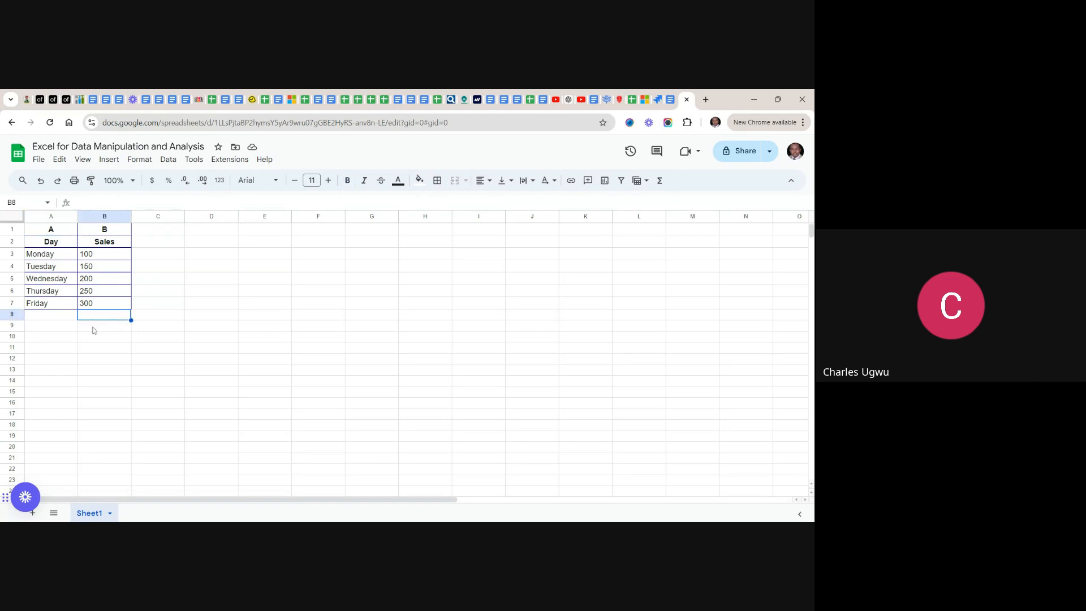
pyautogui.click(93, 329)
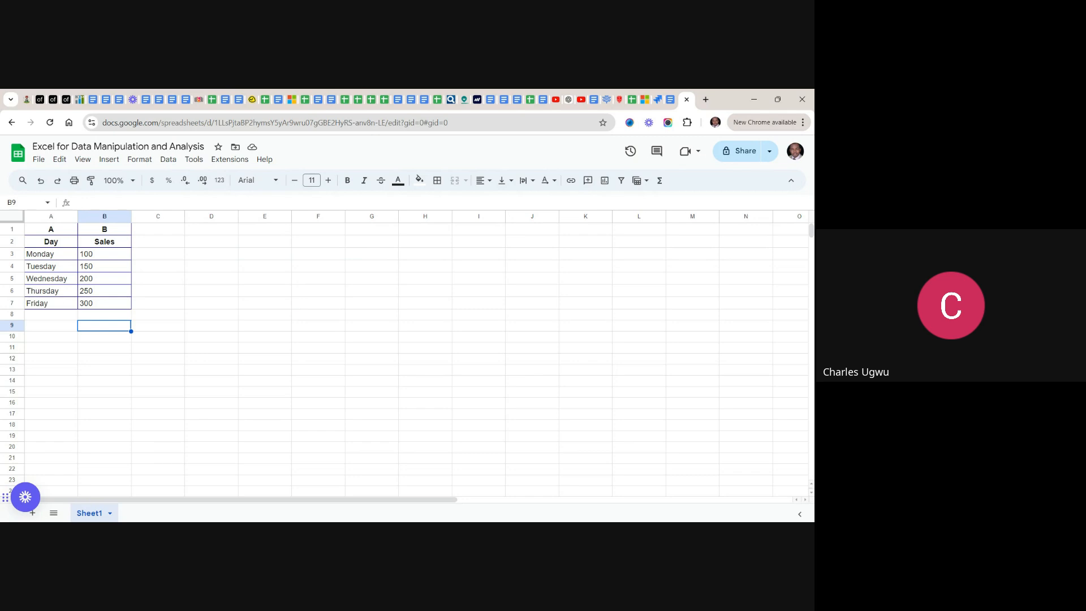
pyautogui.rightClick(94, 330)
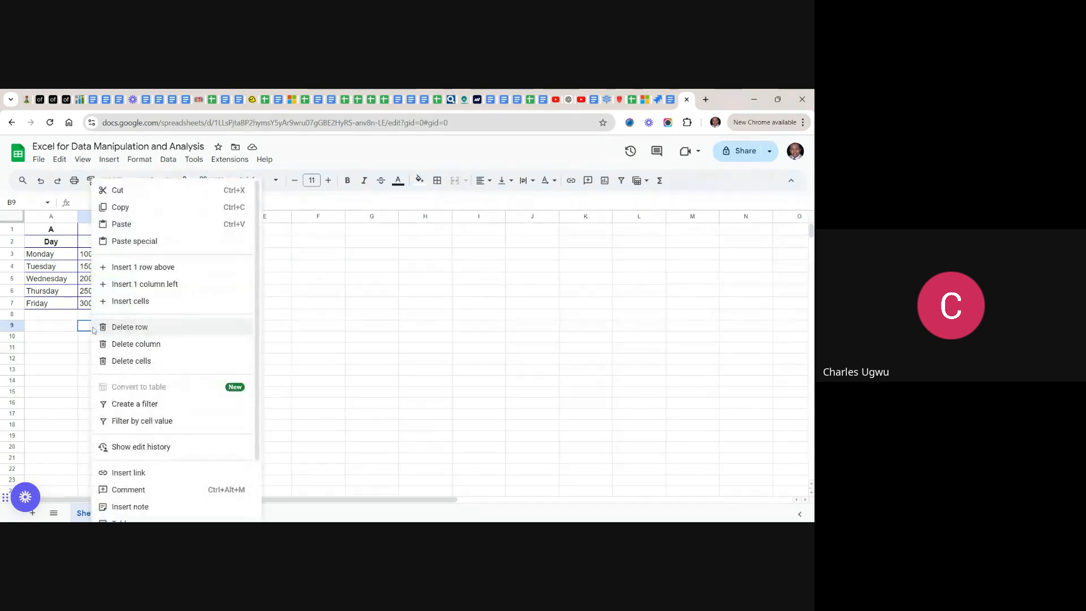
pyautogui.click(120, 224)
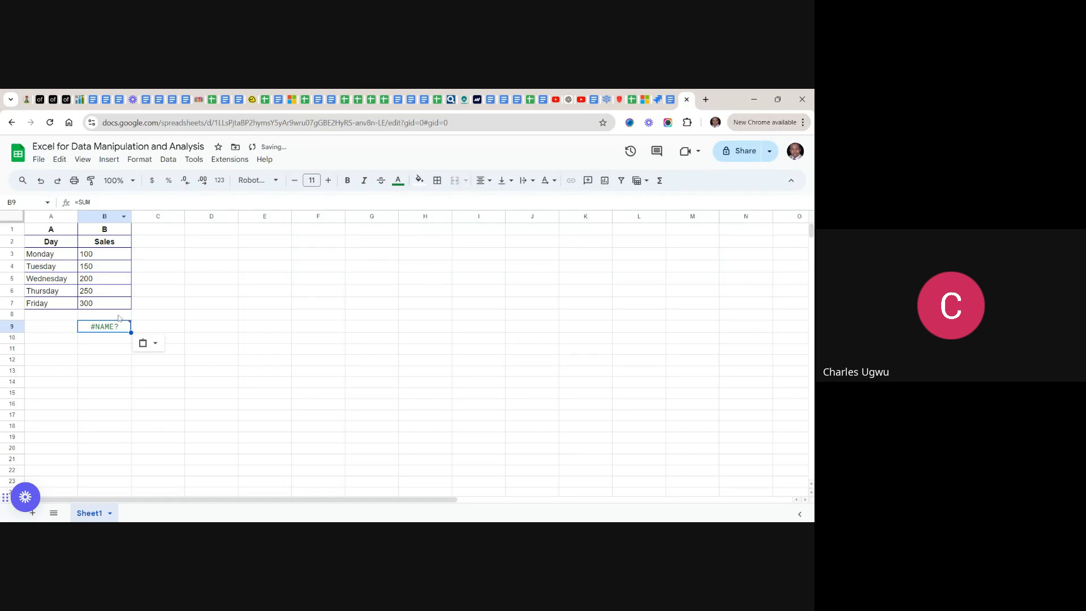
pyautogui.moveTo(94, 329)
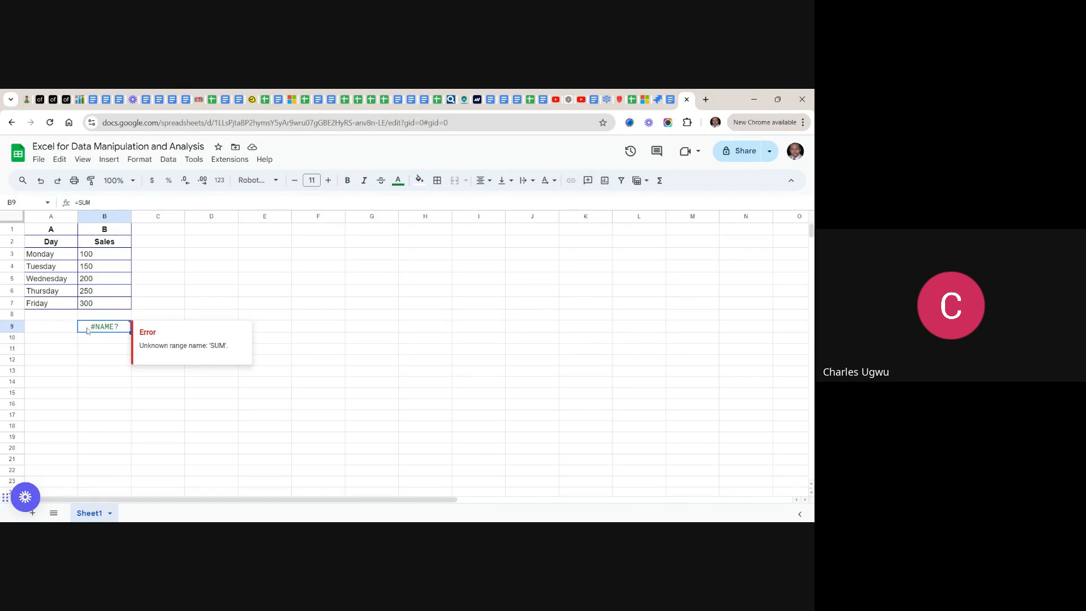
pyautogui.press('Delete')
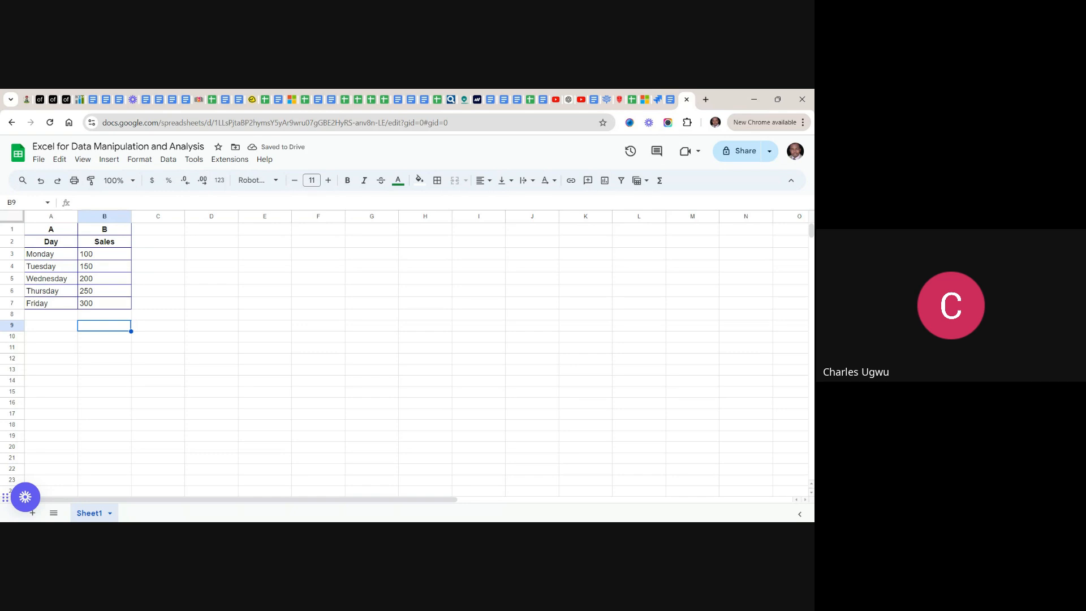
# - Enter the formula =SUM(B2:B7) in cell B9 to total the Sales column
pyautogui.write('=')
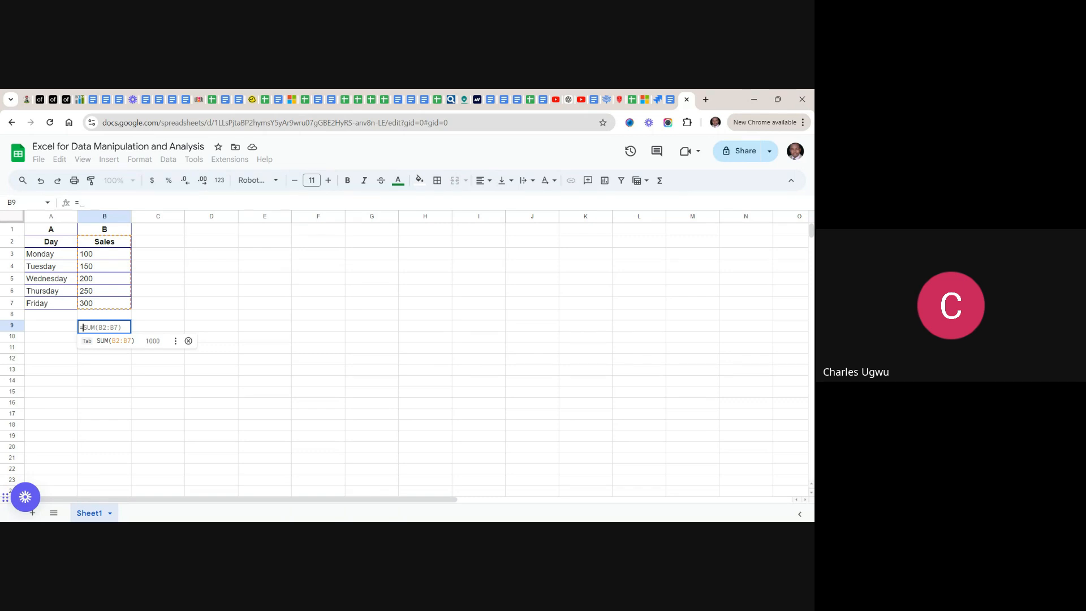
pyautogui.write('S')
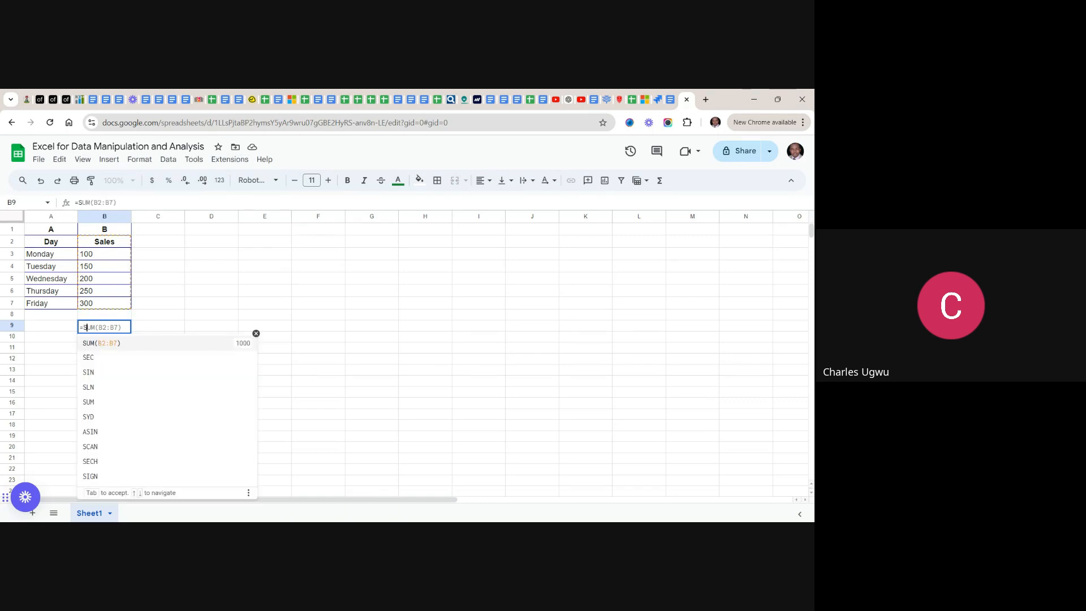
pyautogui.write('UM')
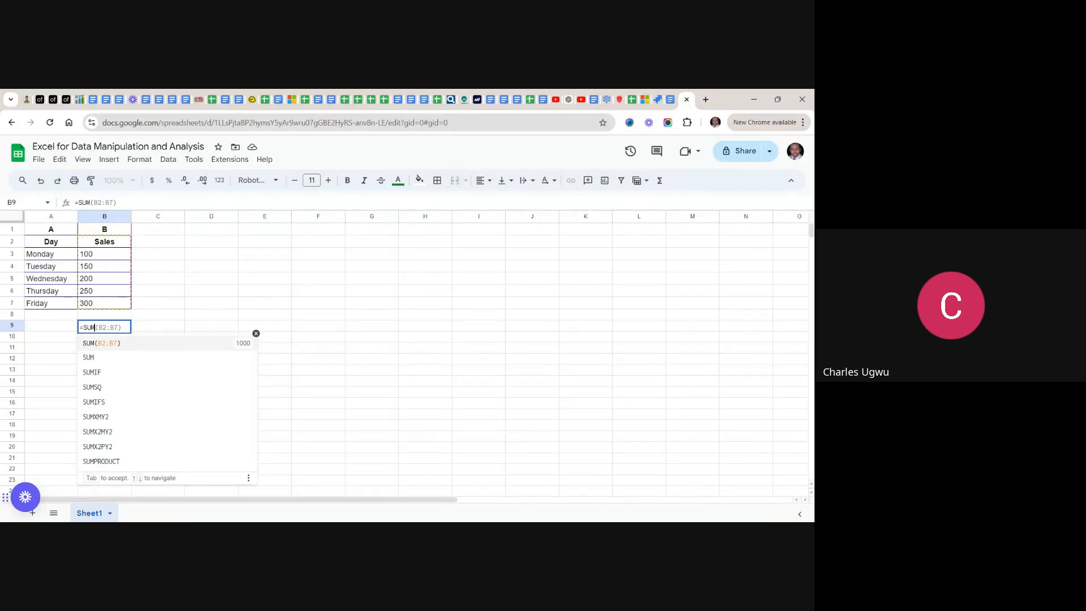
pyautogui.click(110, 344)
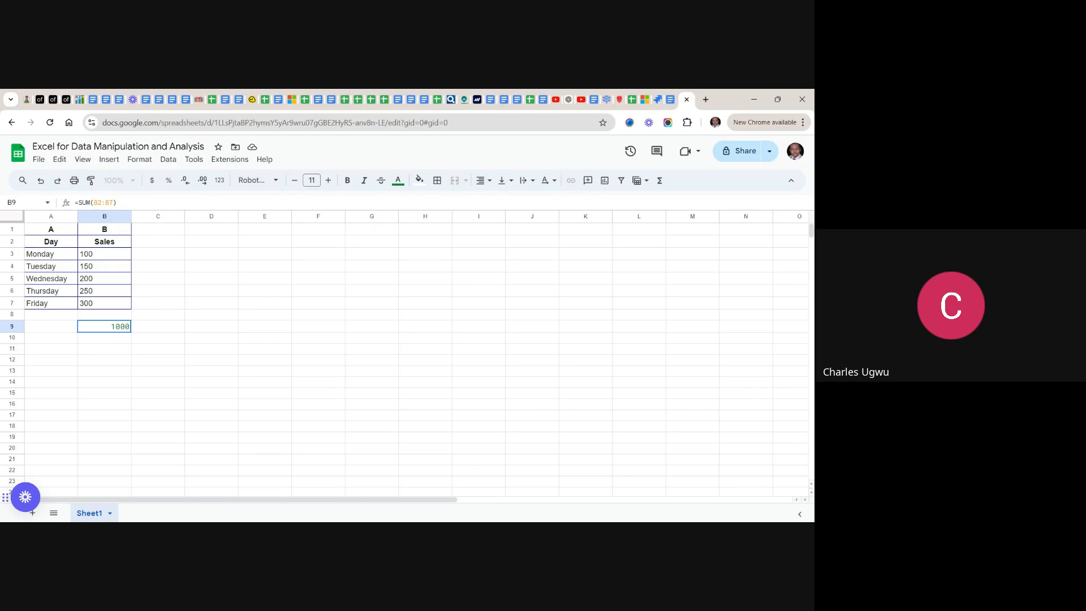
pyautogui.click(117, 202)
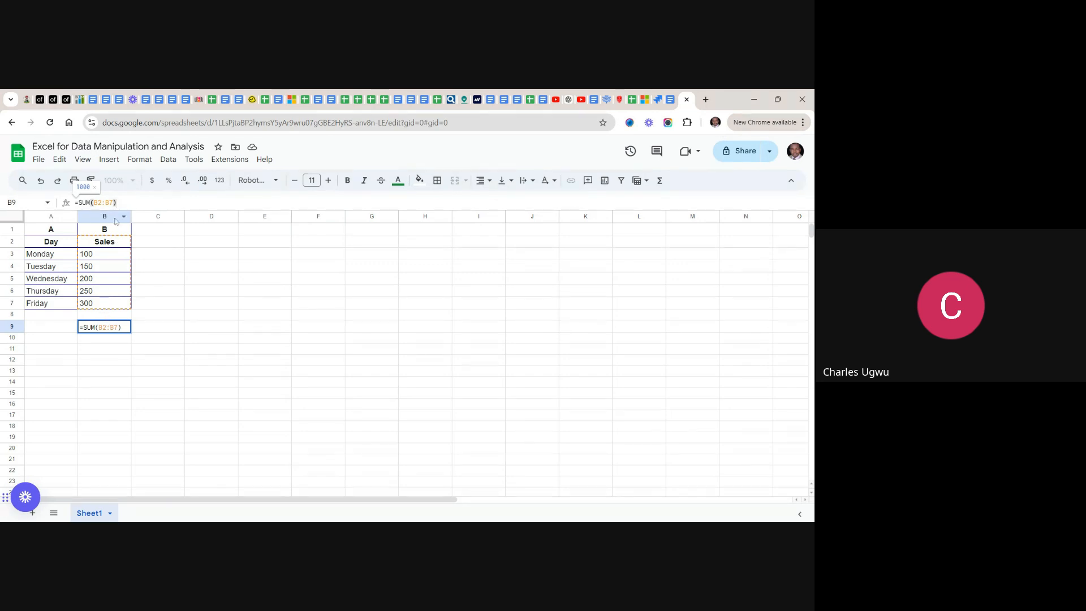
pyautogui.click(104, 327)
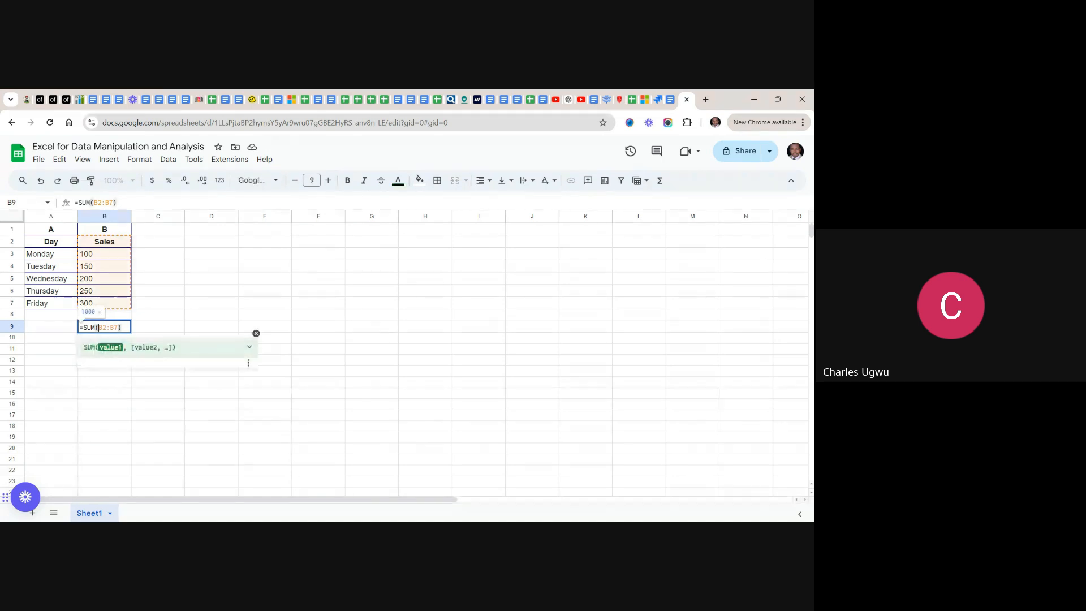
pyautogui.press('Tab')
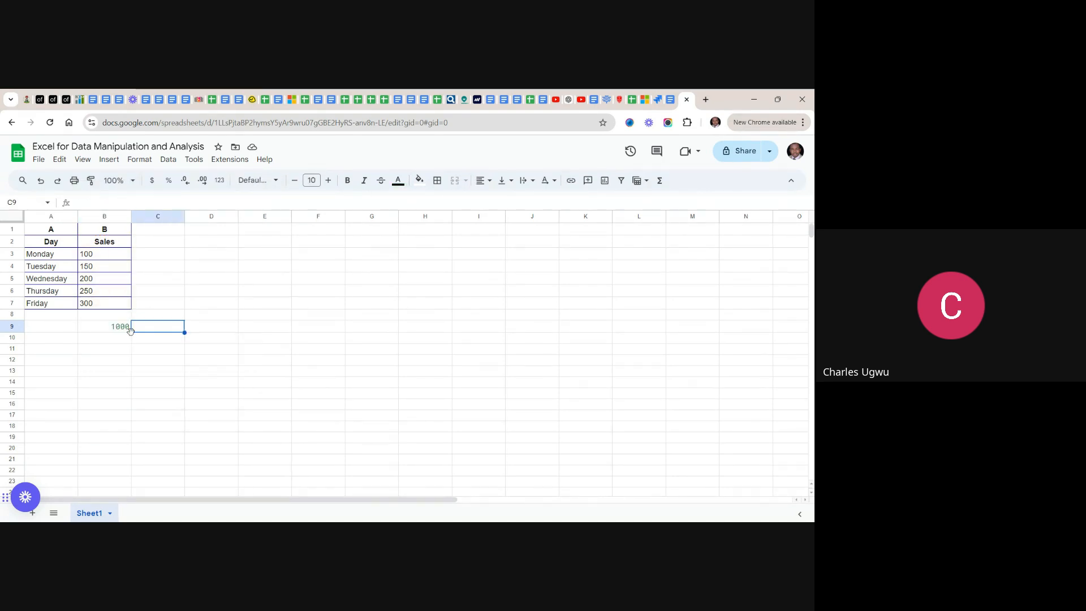
# - Label the sum by entering "Total" in cell A9
pyautogui.click(32, 332)
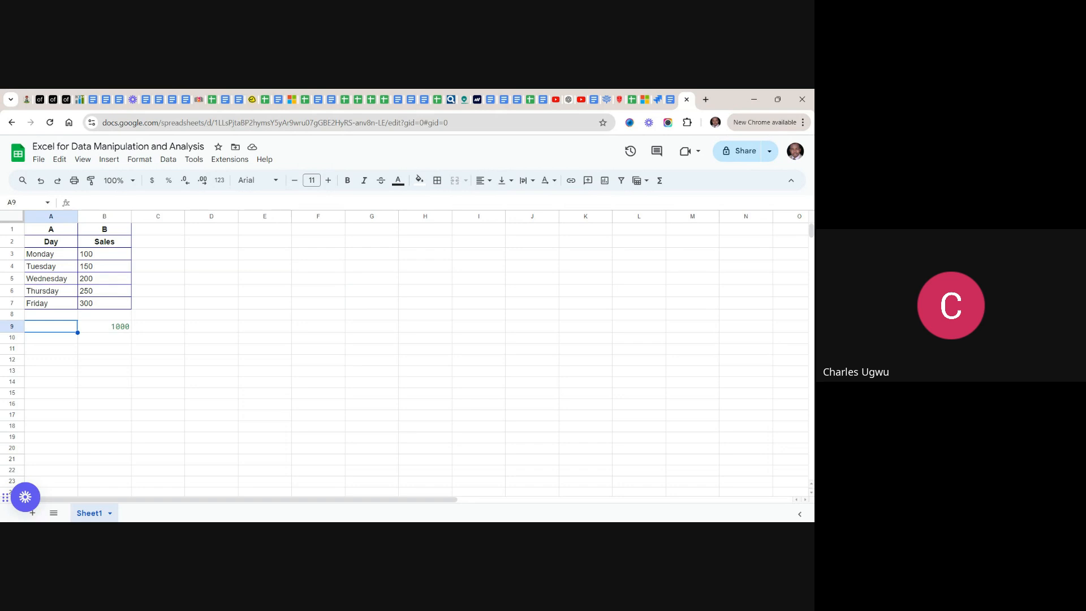
pyautogui.write('Total')
pyautogui.click(251, 362)
# - Make the Total label in A9 and the sum in B9 bold
pyautogui.click(55, 330)
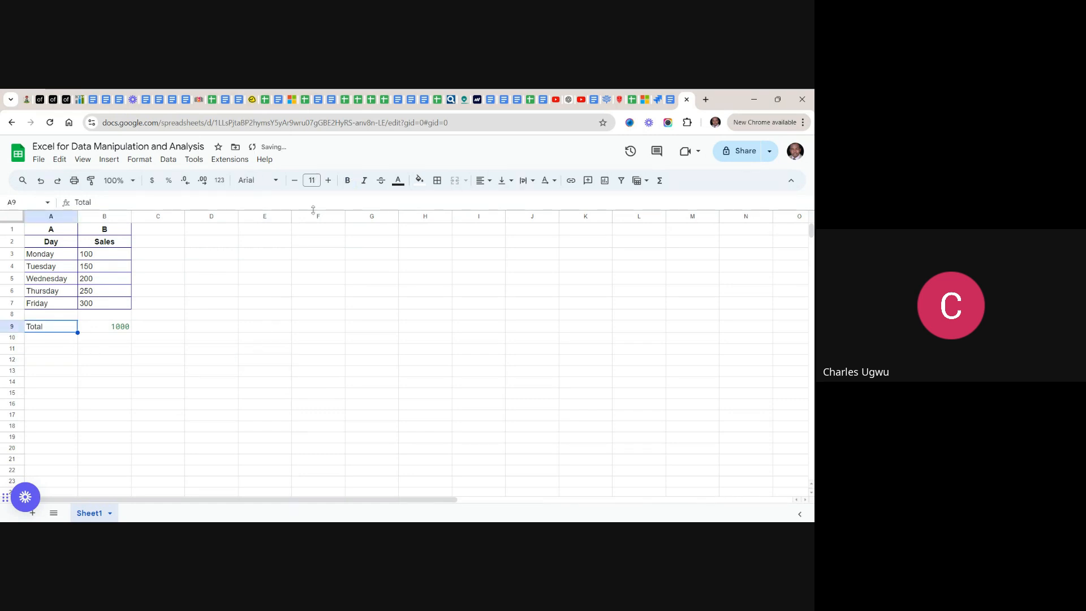
pyautogui.click(347, 181)
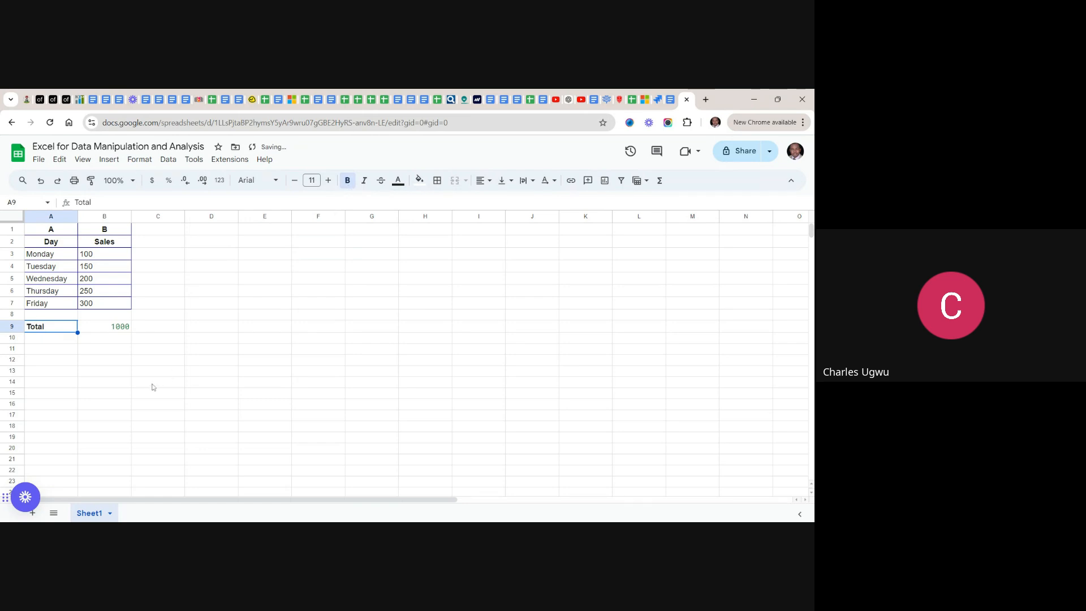
pyautogui.click(93, 328)
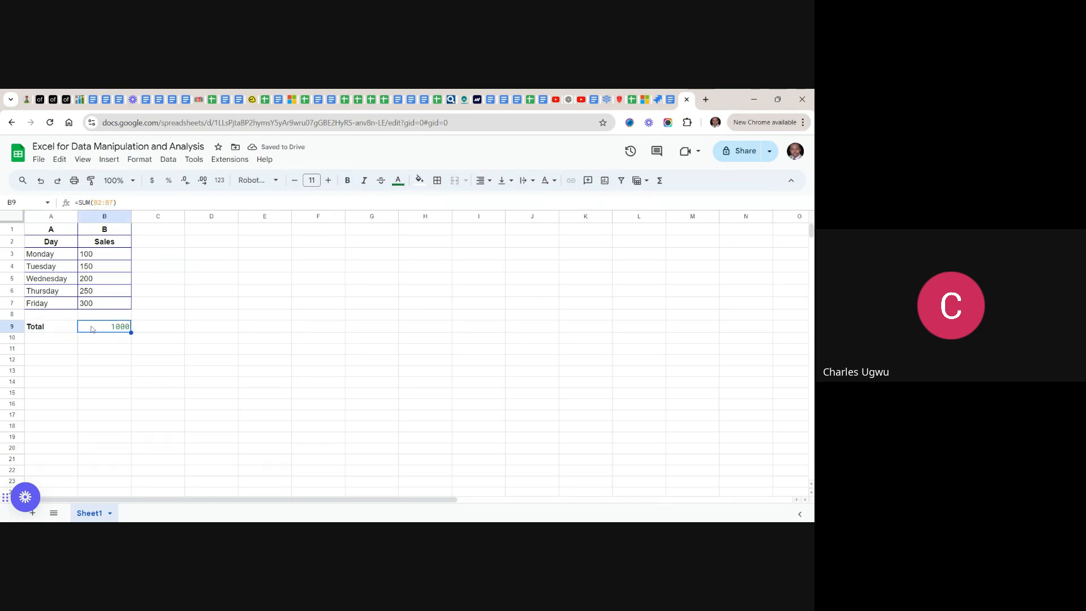
pyautogui.click(347, 181)
pyautogui.click(270, 328)
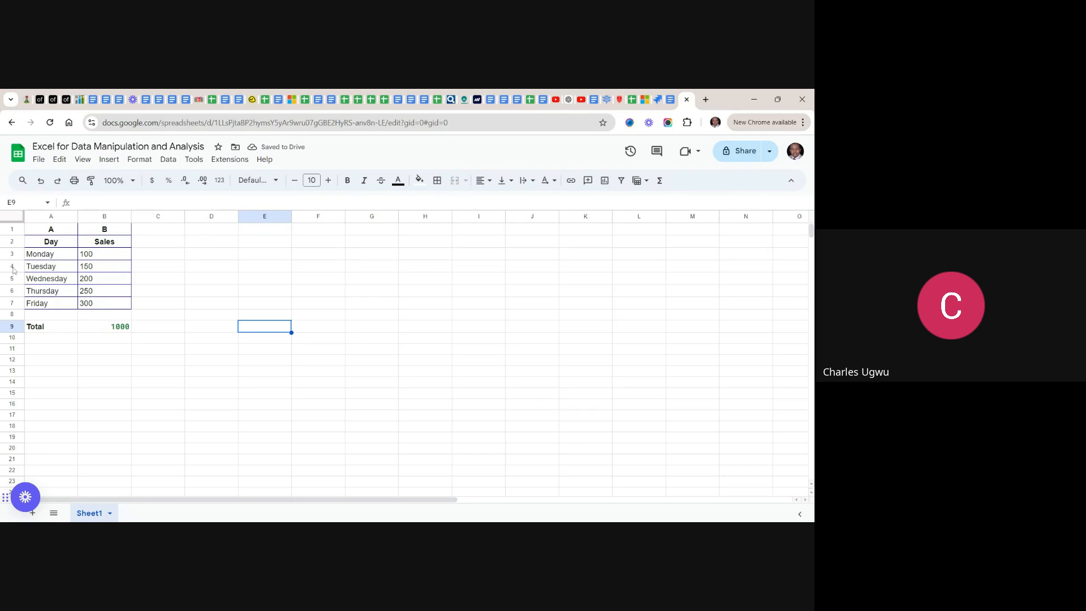
# - Apply borders to all cells in the range A1:B9
pyautogui.click(31, 232)
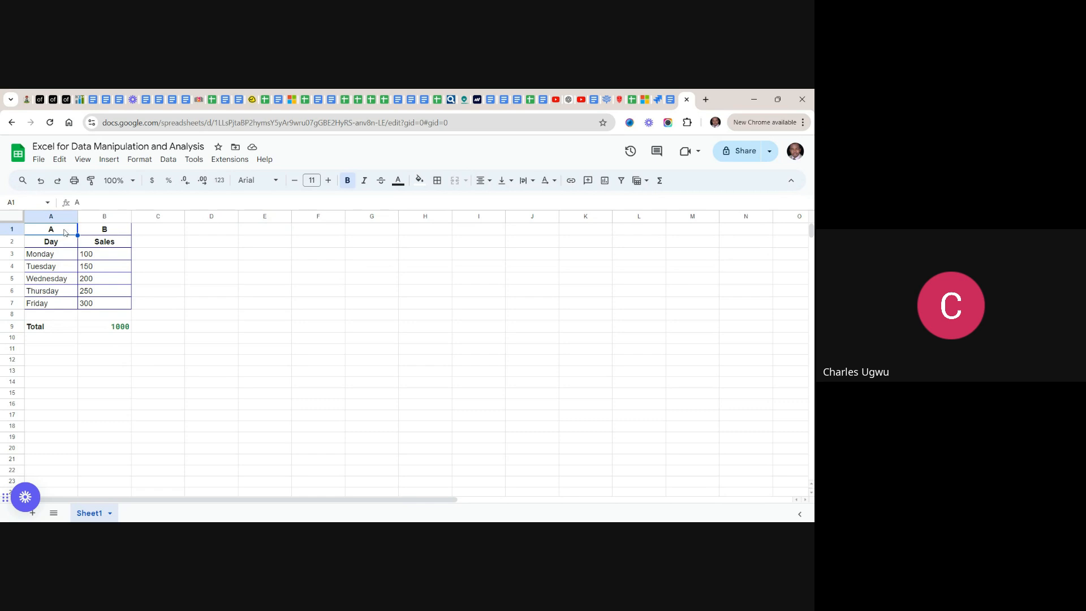
pyautogui.moveTo(64, 232); pyautogui.dragTo(109, 337)
pyautogui.moveTo(109, 330); pyautogui.dragTo(110, 330)
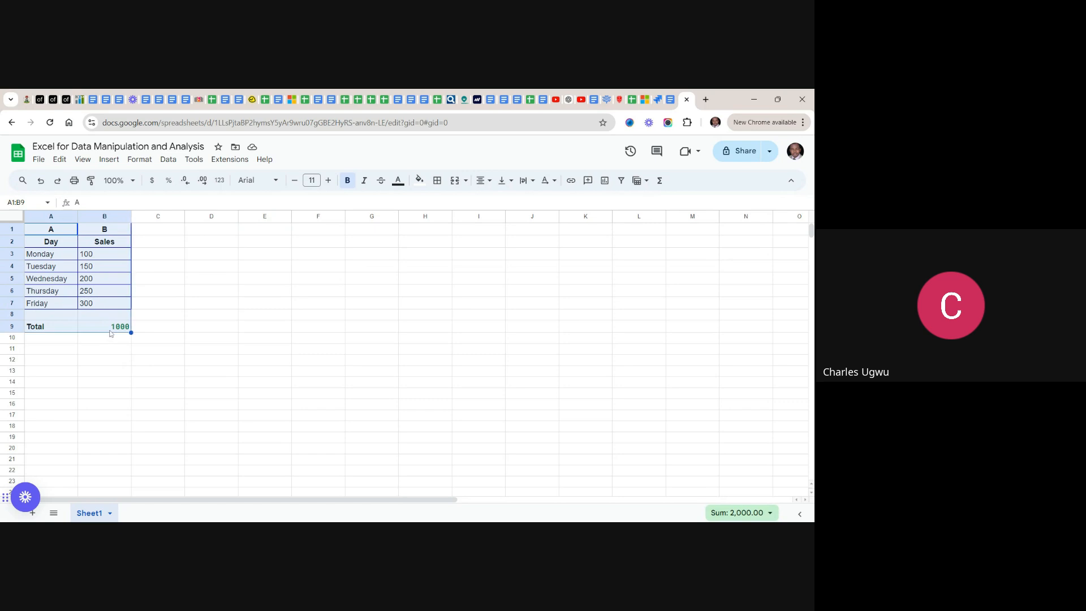
pyautogui.click(441, 180)
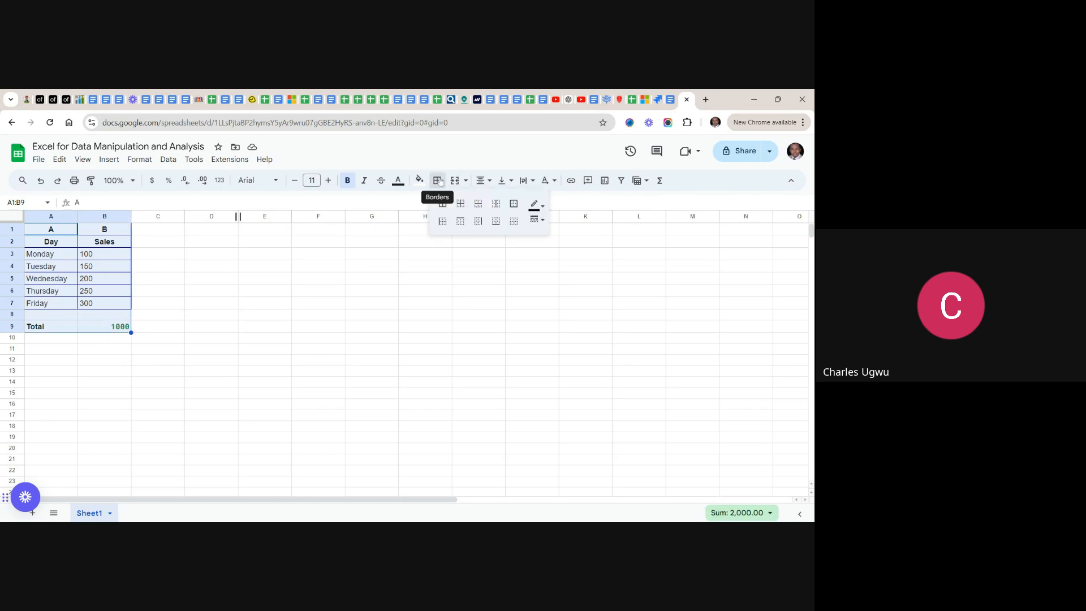
pyautogui.click(445, 205)
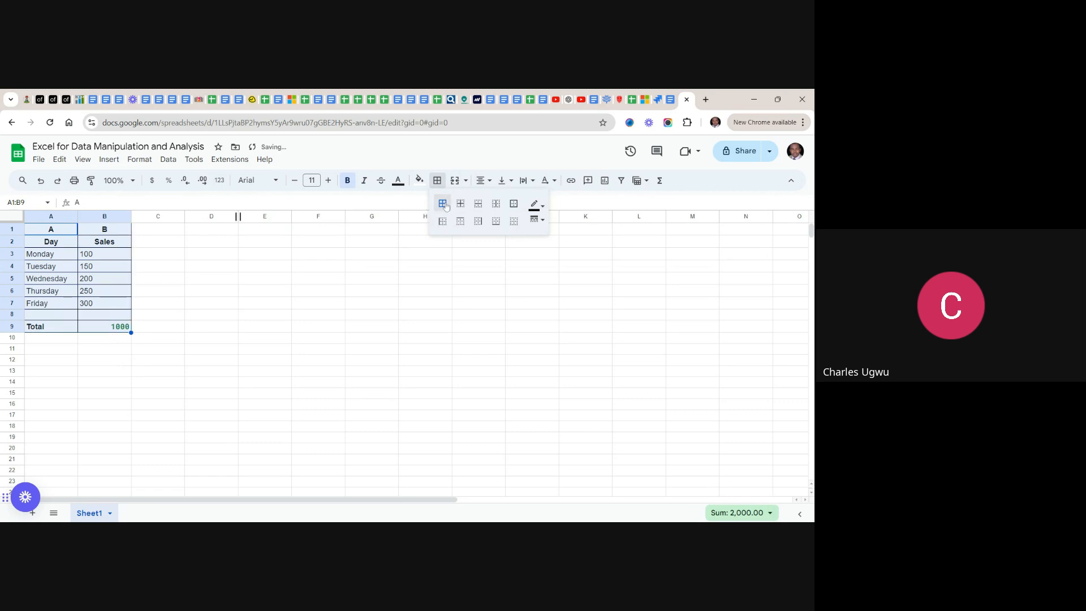
pyautogui.click(211, 266)
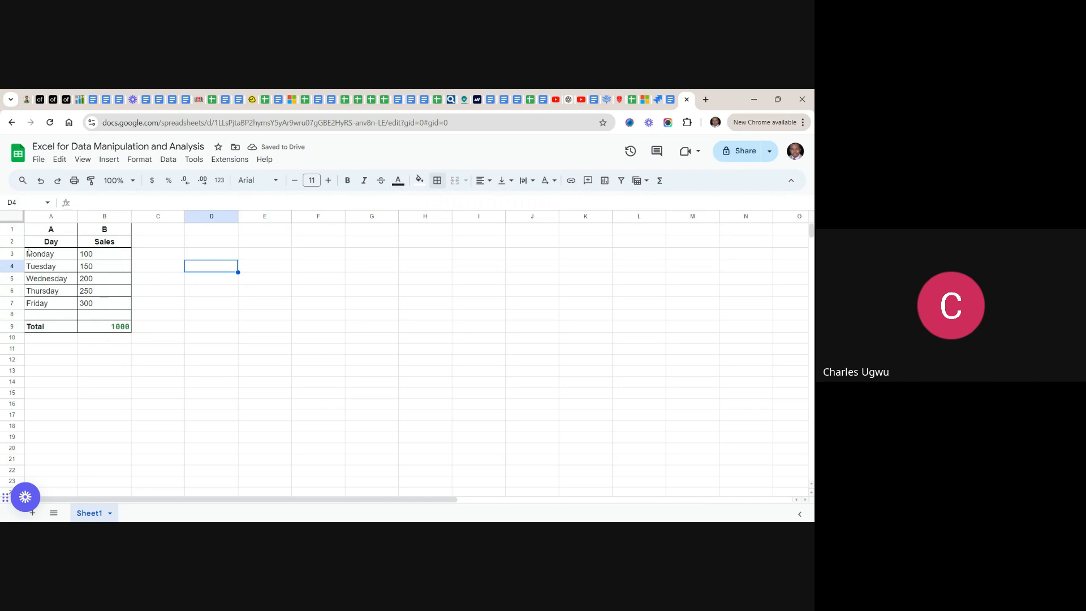
# - Fill the header cells A1:B2 with light blue
pyautogui.moveTo(31, 246); pyautogui.dragTo(119, 237)
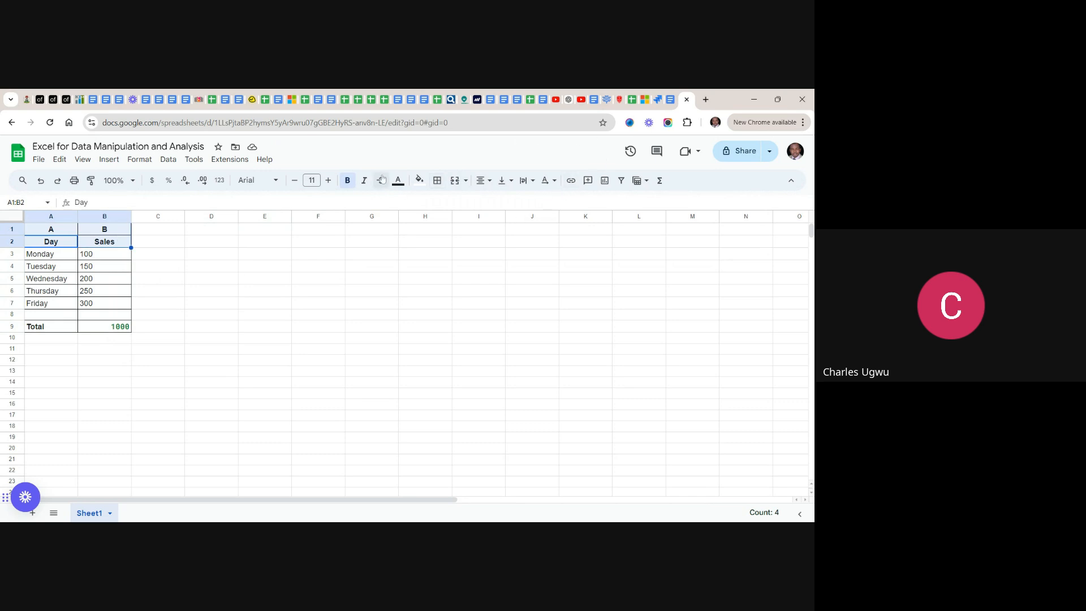
pyautogui.click(419, 180)
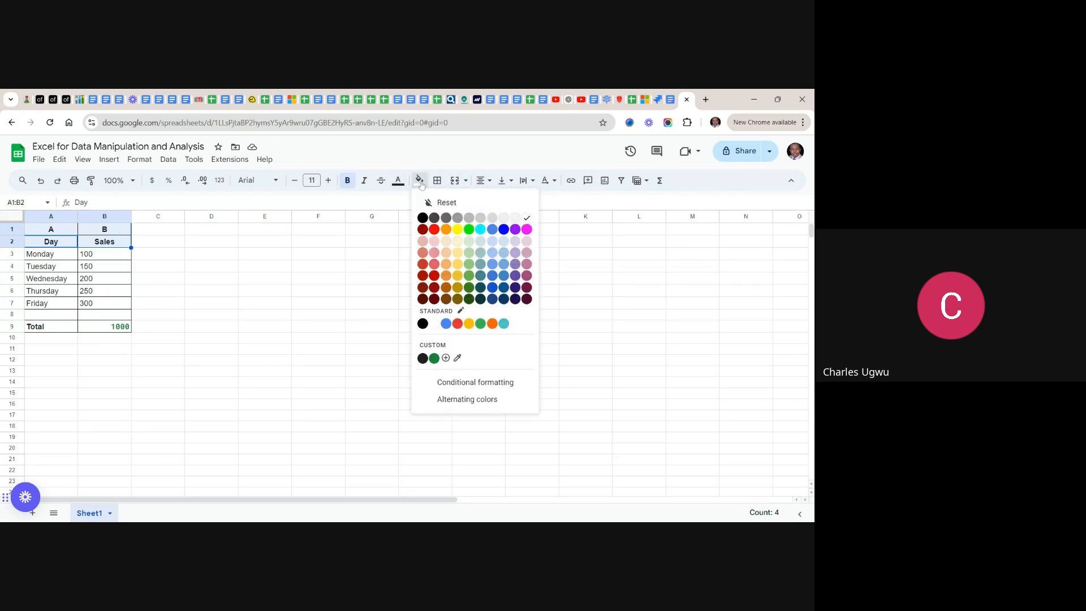
pyautogui.click(504, 242)
pyautogui.click(353, 316)
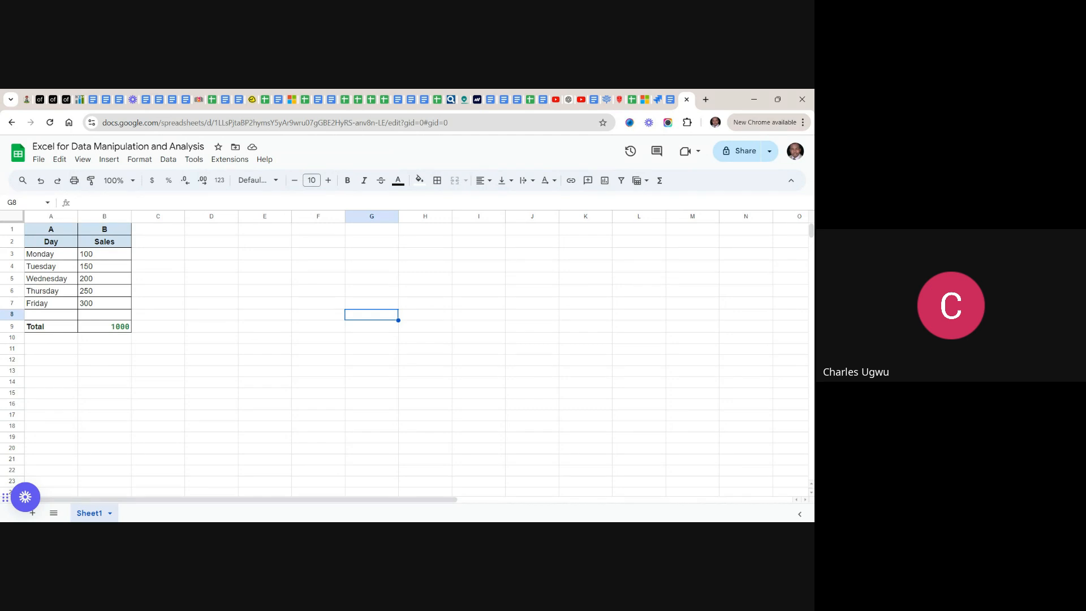
pyautogui.click(329, 365)
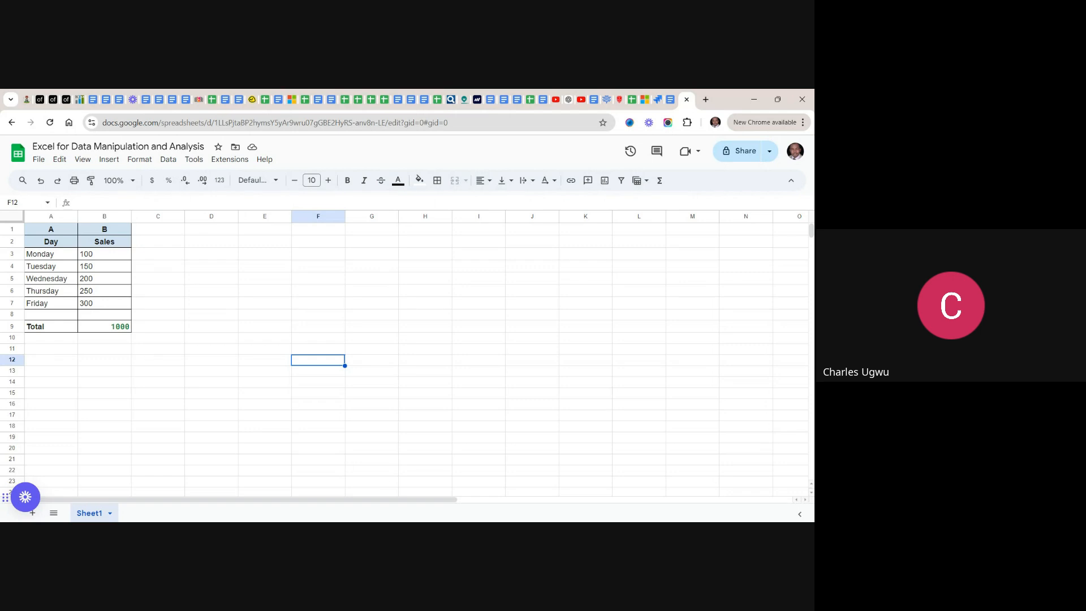
pyautogui.click(393, 515)
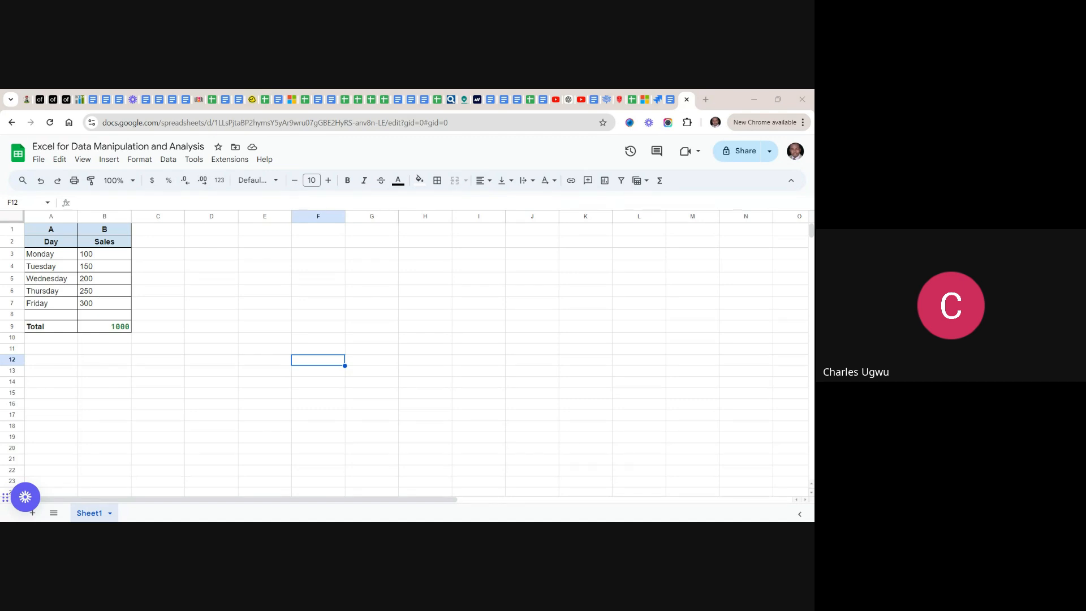
# - Switch to the Data Analysis Mastery V.1 document and read the AVERAGE Function section with its syntax and example
pyautogui.click(671, 101)
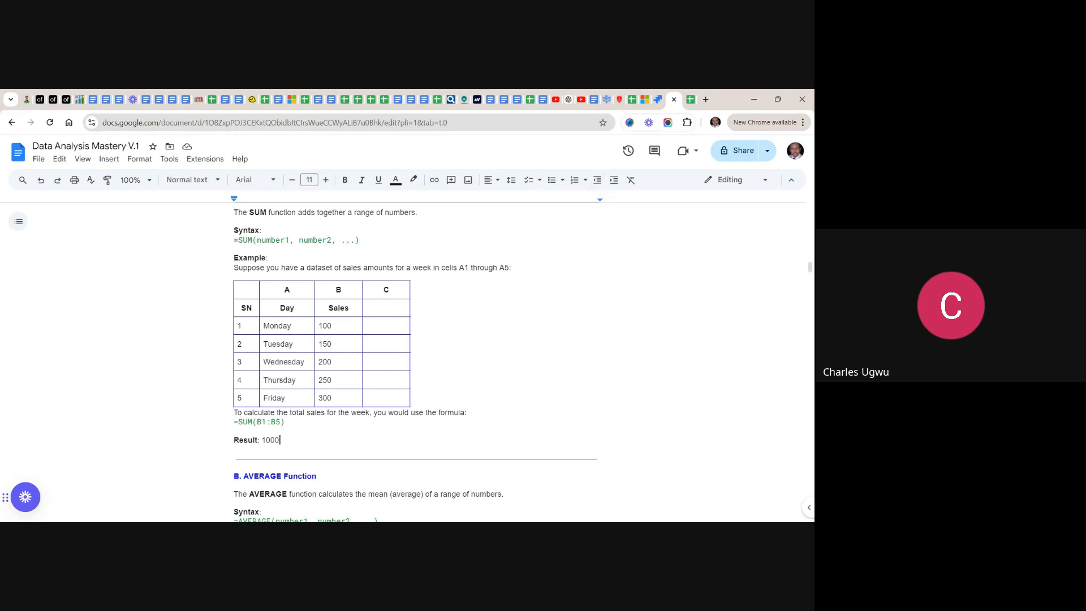
pyautogui.scroll(-2, 414, 362)
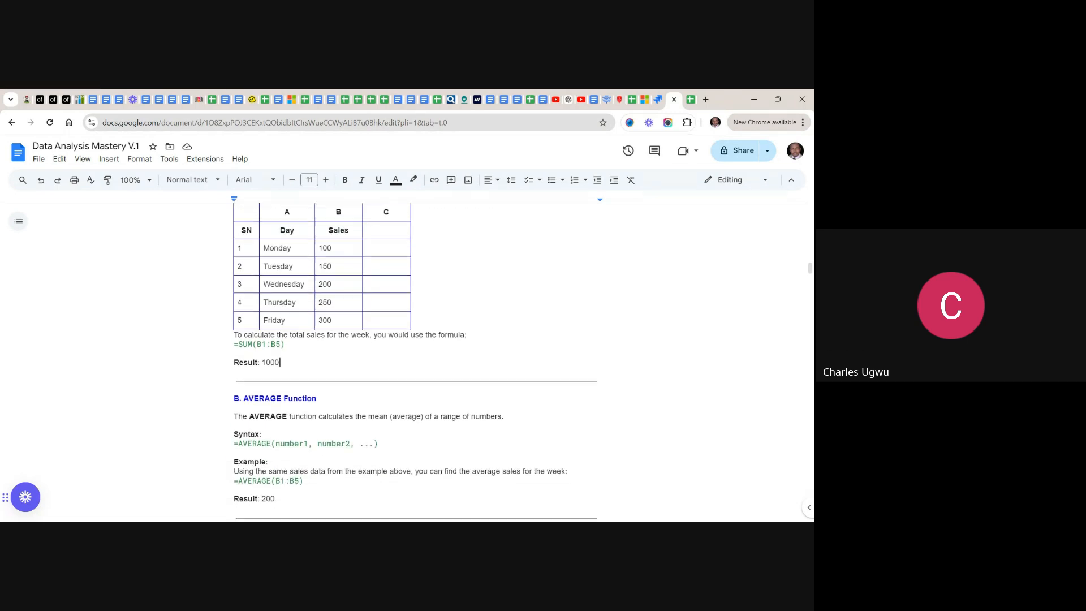
pyautogui.scroll(-1, 415, 362)
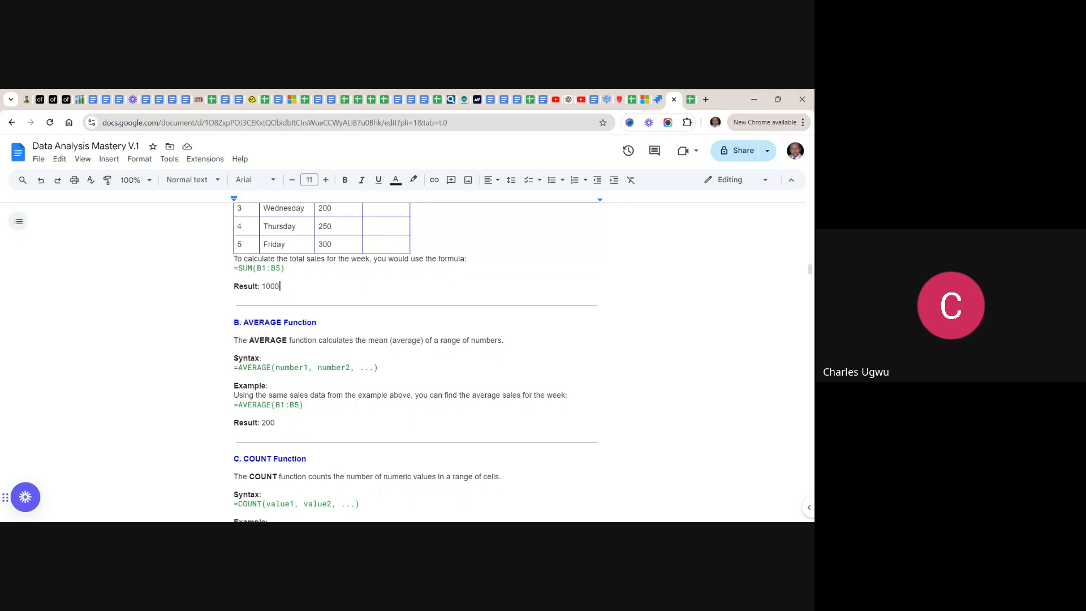
pyautogui.scroll(-1, 415, 362)
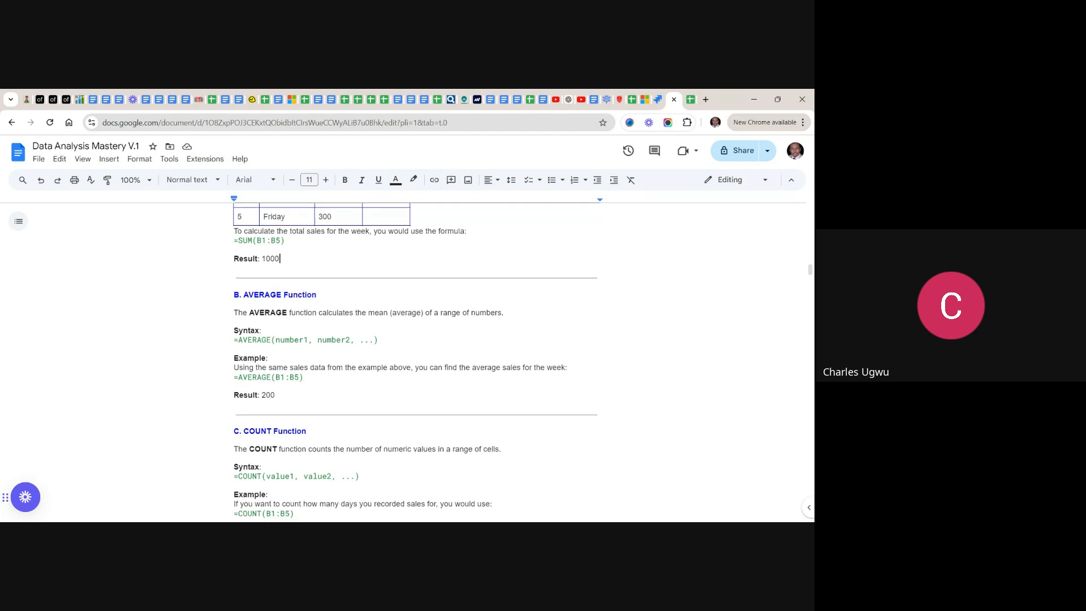
pyautogui.scroll(-1, 414, 362)
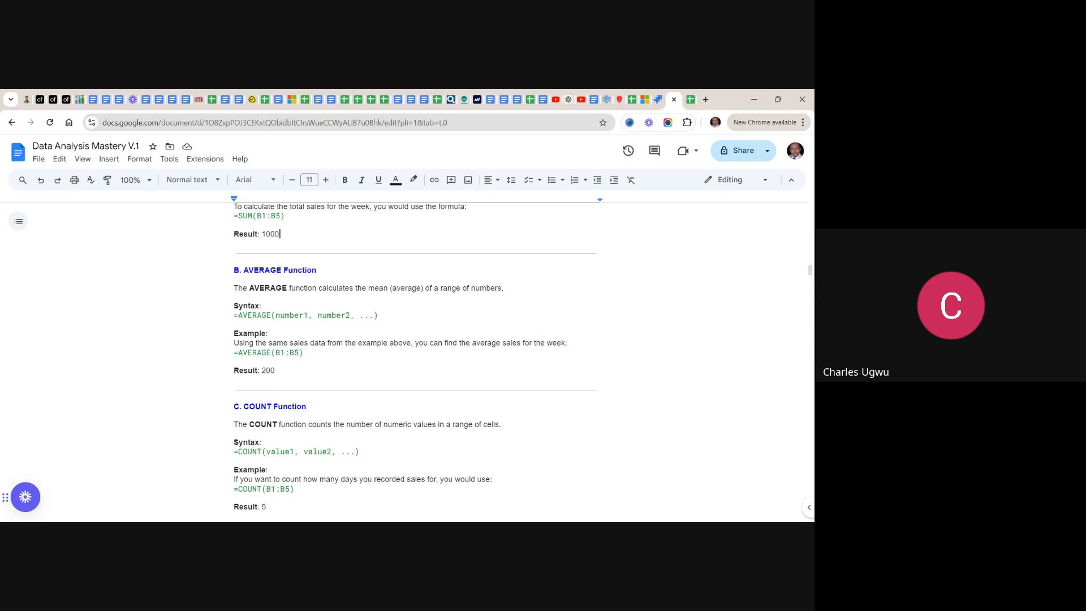
pyautogui.scroll(4, 415, 359)
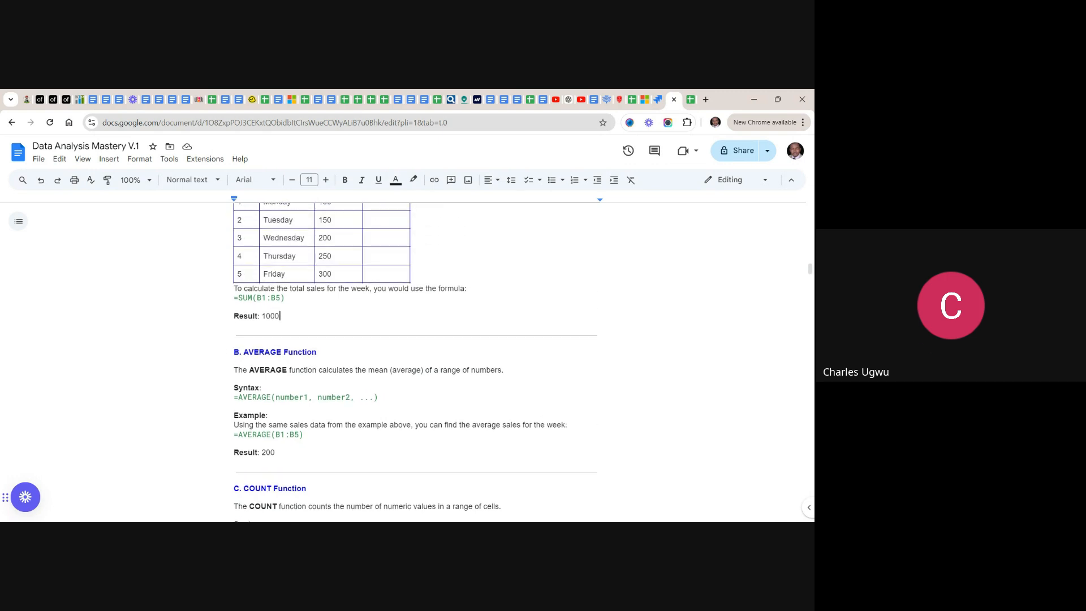
pyautogui.scroll(-1, 415, 362)
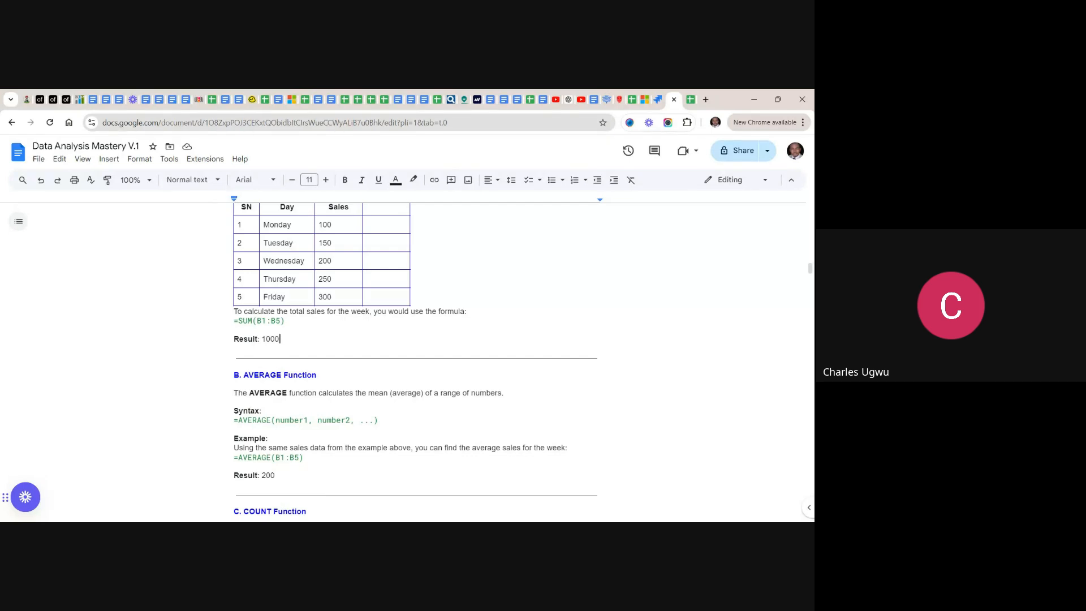
pyautogui.scroll(1, 415, 362)
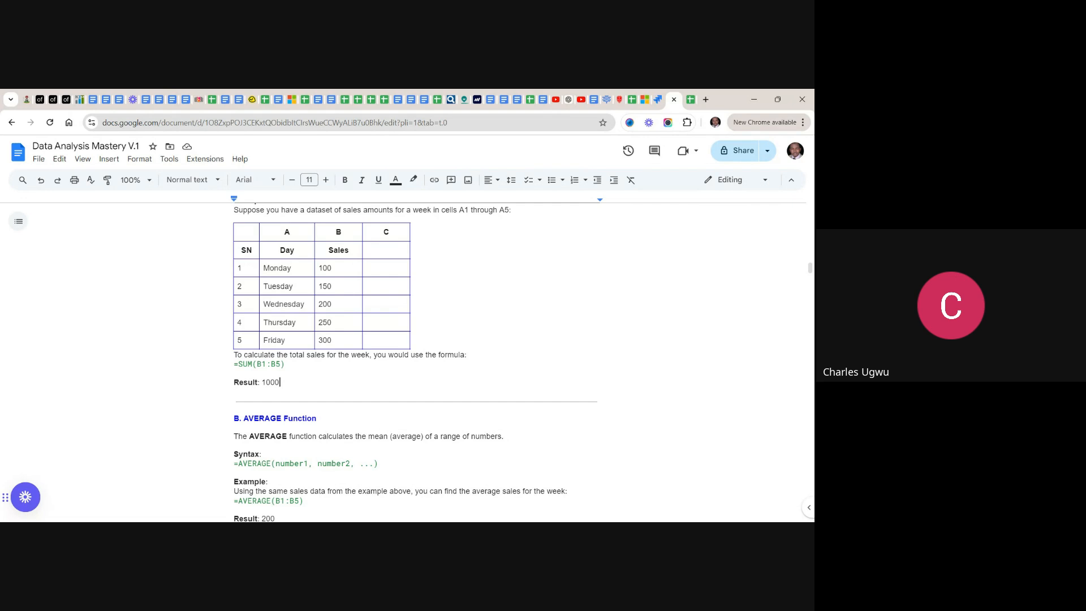
pyautogui.scroll(-2, 414, 362)
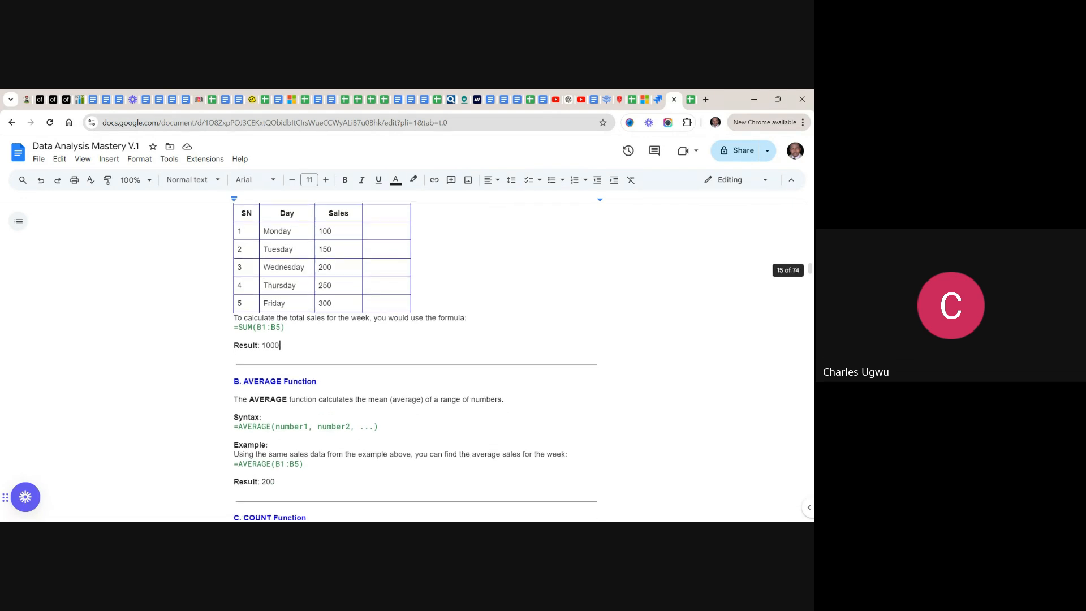
pyautogui.scroll(-2, 415, 362)
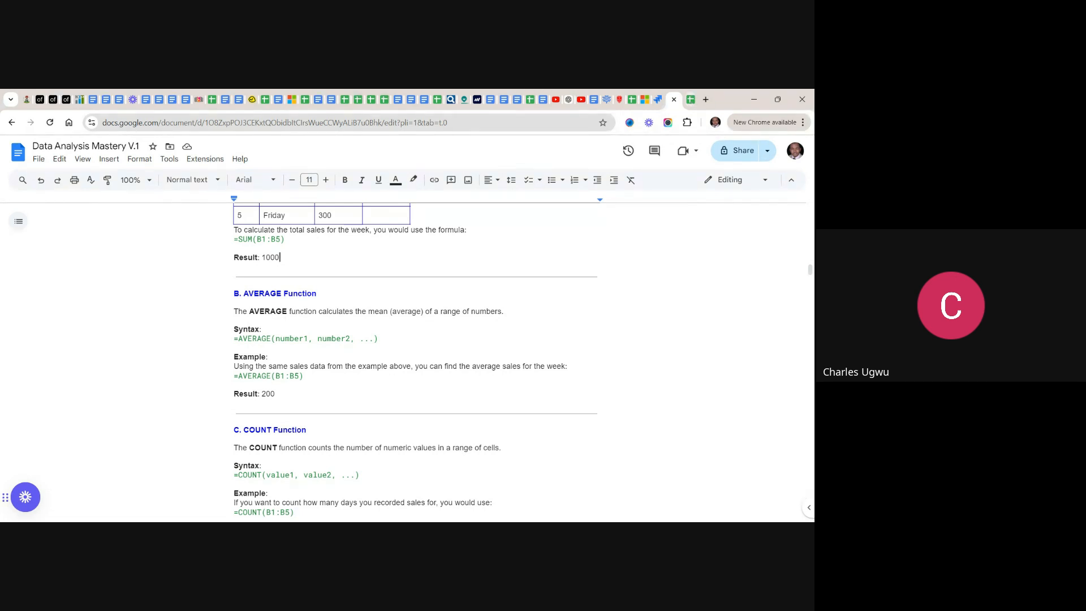
# - Switch back to the Excel for Data Manipulation and Analysis spreadsheet and clear the Total label and sum from A9:B9
pyautogui.click(691, 100)
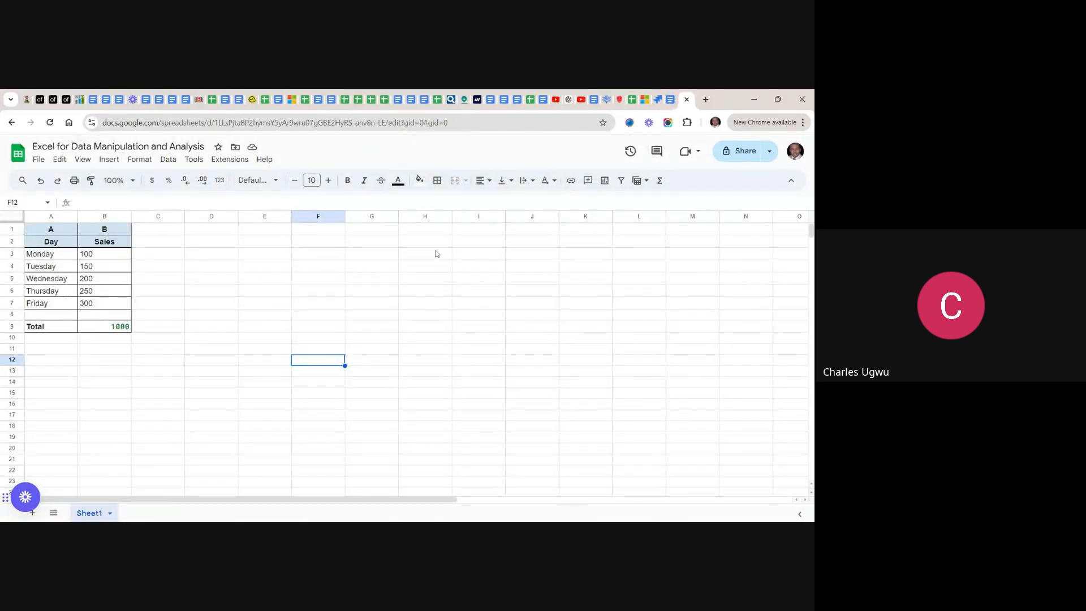
pyautogui.click(38, 330)
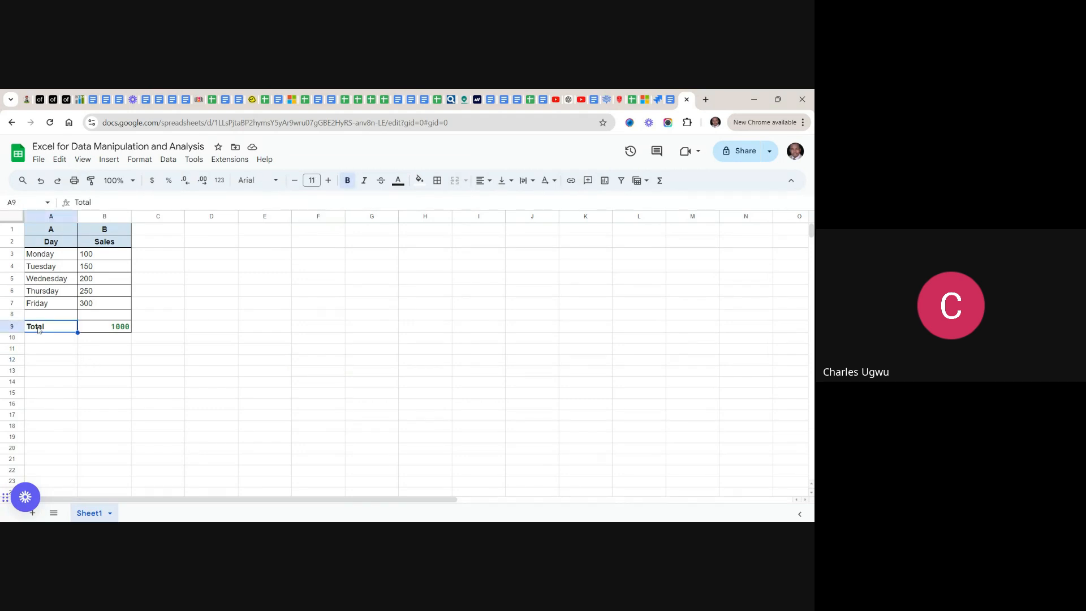
pyautogui.moveTo(39, 330); pyautogui.dragTo(110, 330)
pyautogui.press('Delete')
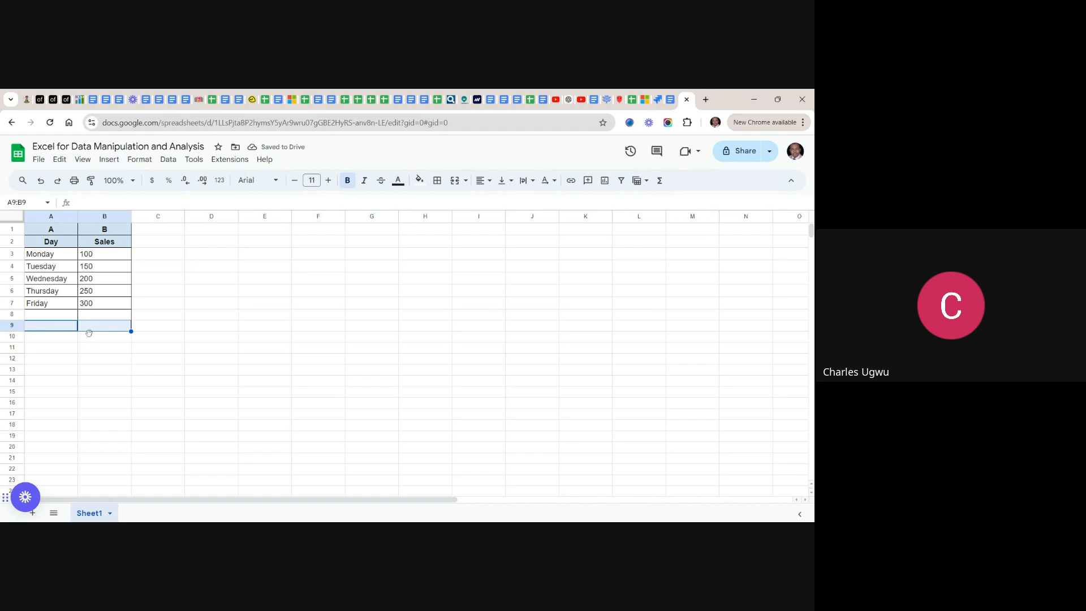
# - Enter the formula =AVERAGE(B2:B7) in cell B9 to average the Sales column
pyautogui.click(90, 338)
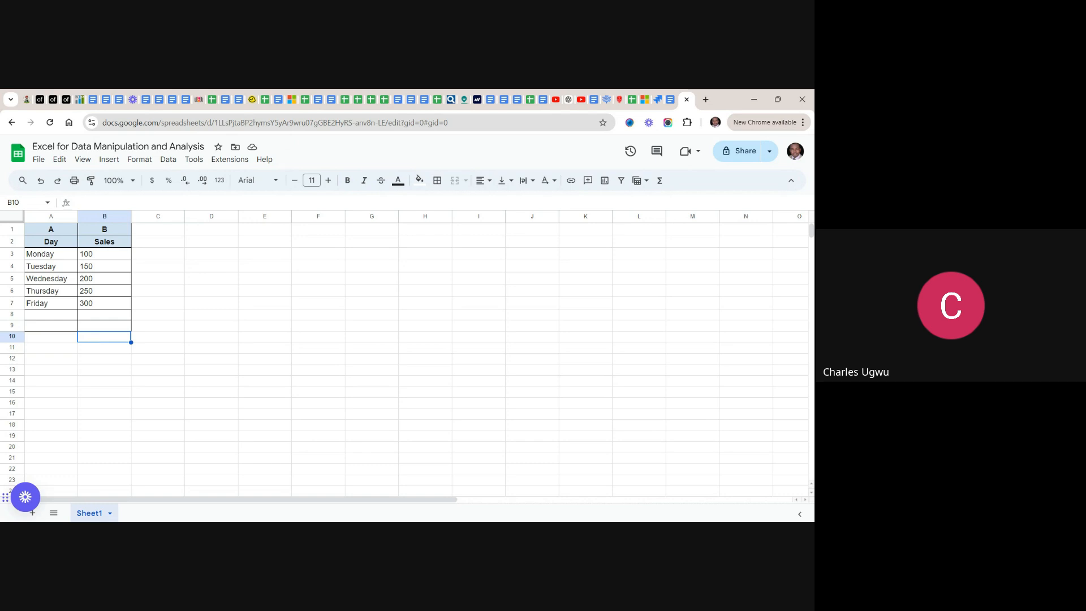
pyautogui.click(88, 327)
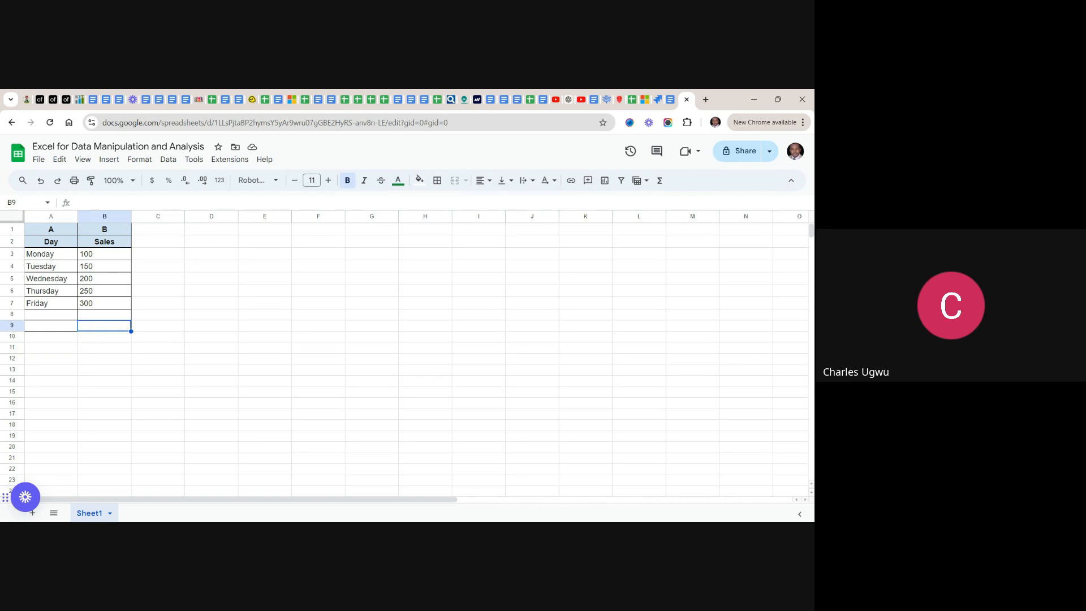
pyautogui.write('=')
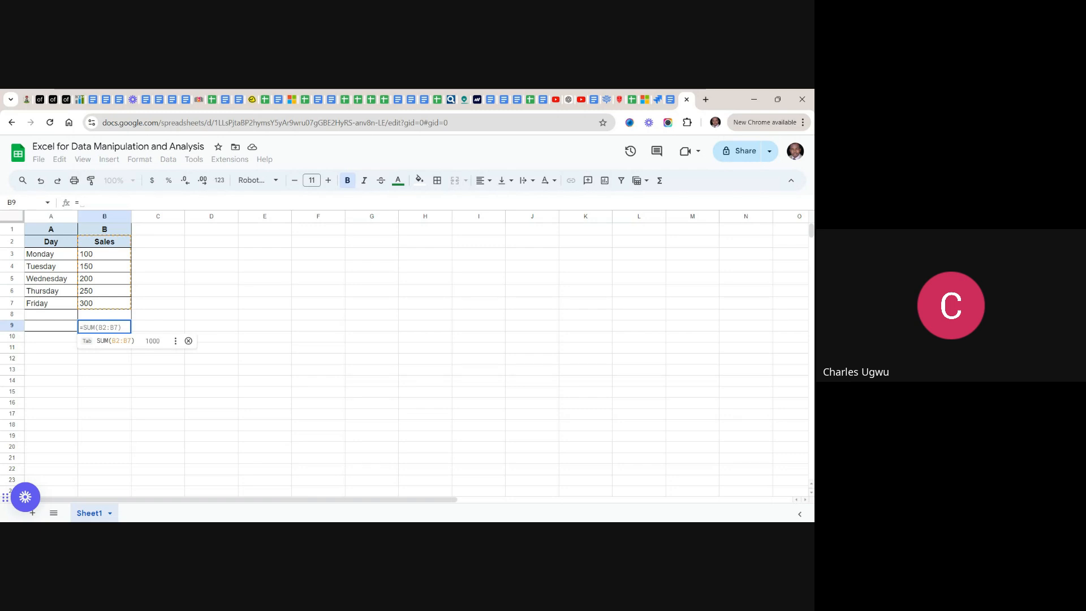
pyautogui.write('AVE')
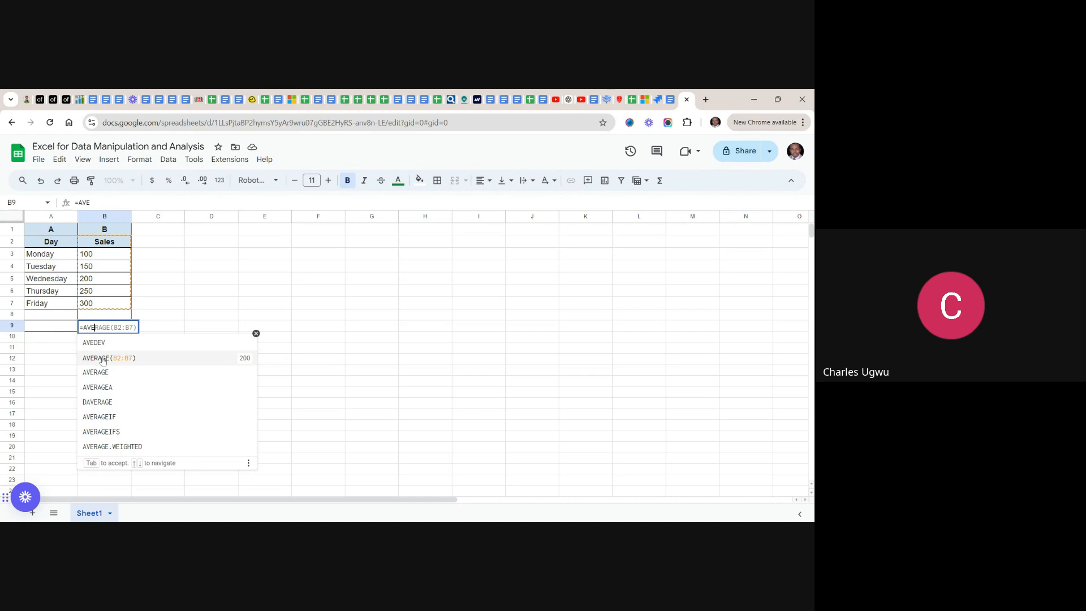
pyautogui.click(103, 358)
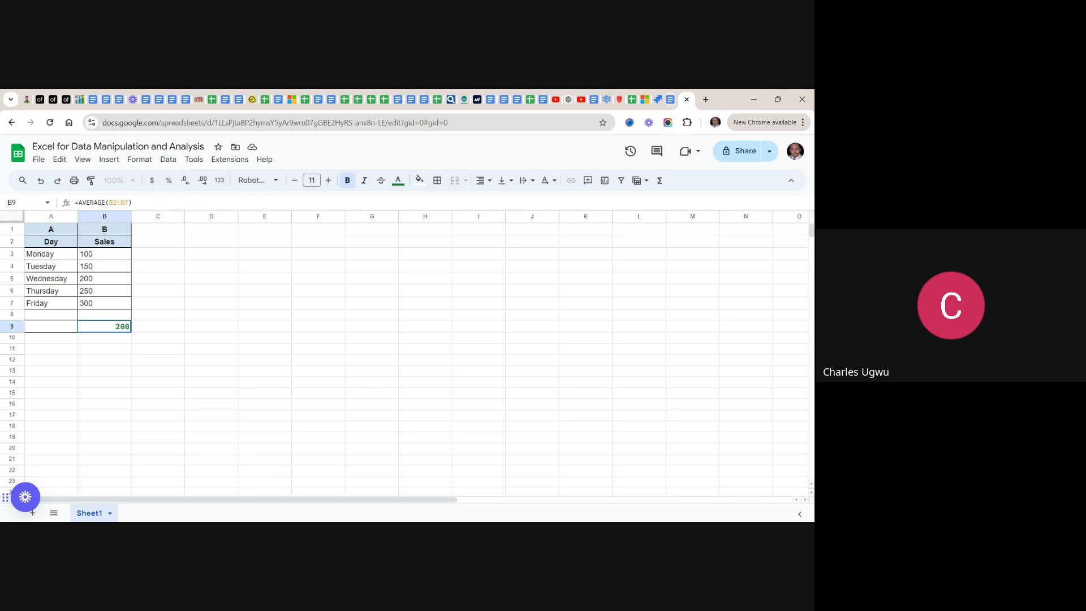
# - Switch to the Data Analysis Mastery V.1 document and read the COUNT Function section with its syntax and example
pyautogui.click(671, 100)
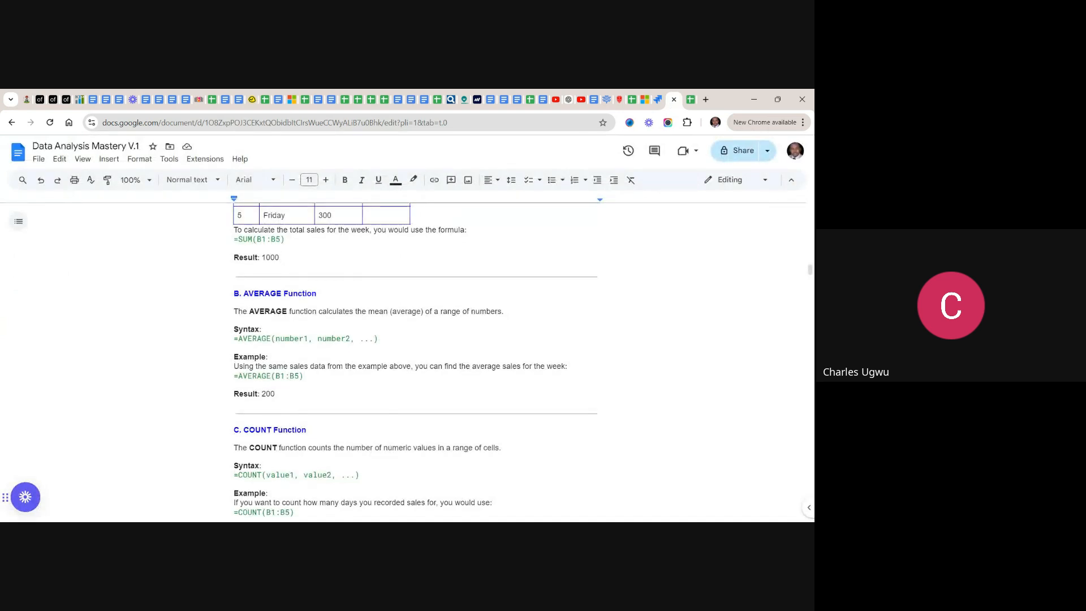
pyautogui.scroll(-2, 415, 360)
pyautogui.scroll(-2, 415, 360)
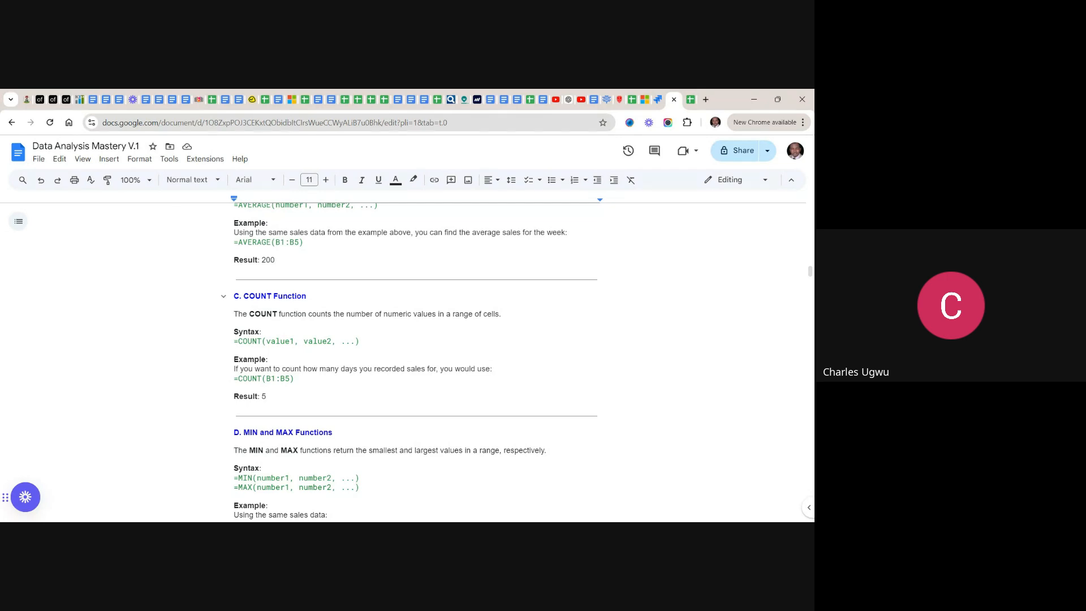
pyautogui.scroll(1, 414, 362)
pyautogui.scroll(-1, 414, 362)
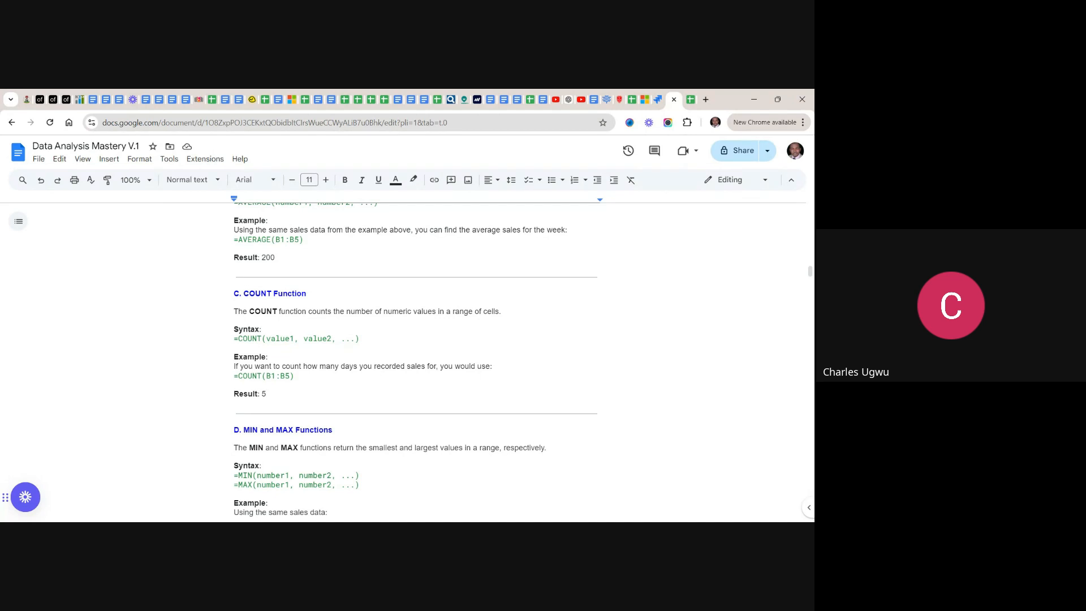
# - Switch to the Excel for Data Manipulation and Analysis spreadsheet and replace the formula in cell B9 with =COUNT(B2:B7)
pyautogui.click(690, 100)
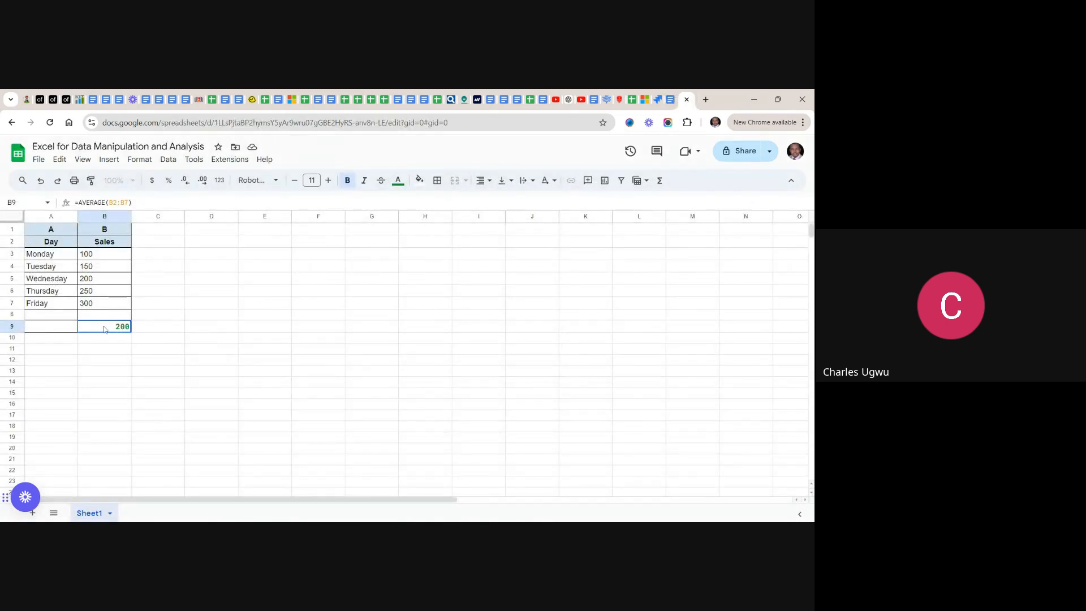
pyautogui.press('Delete')
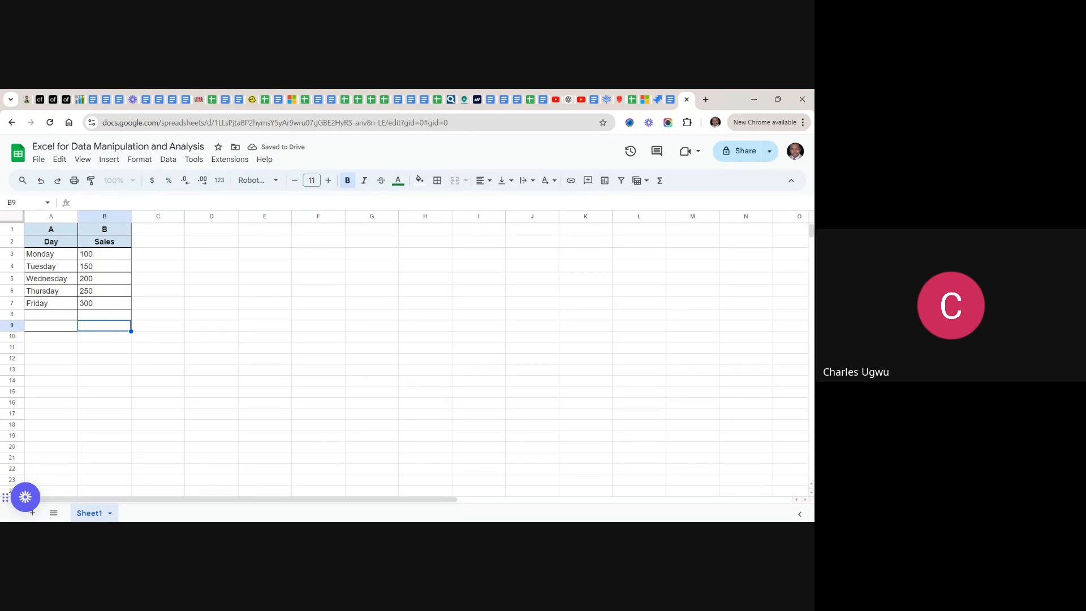
pyautogui.write('=')
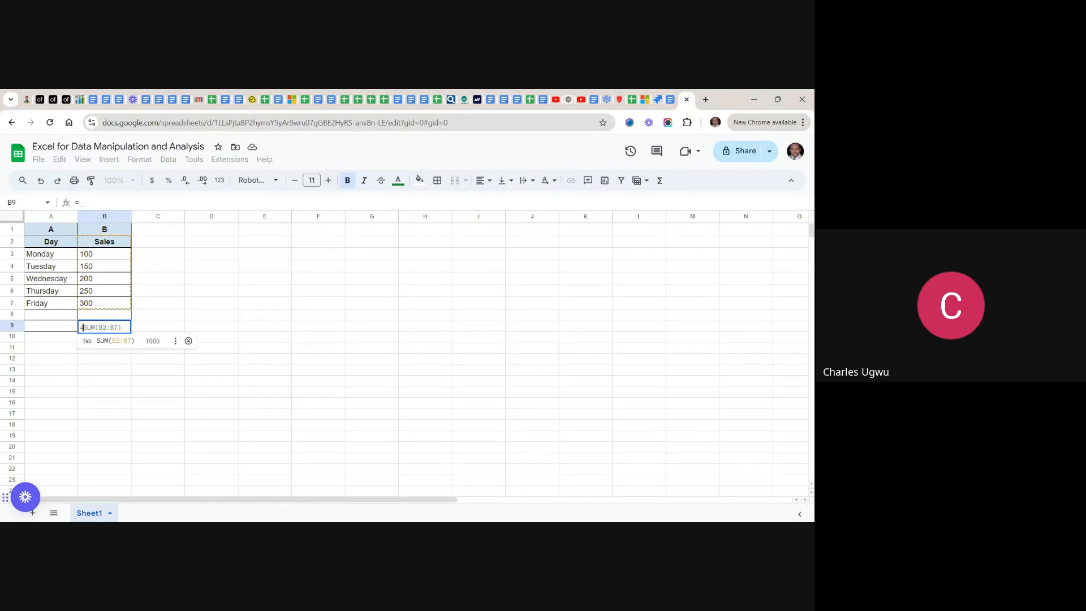
pyautogui.write('C')
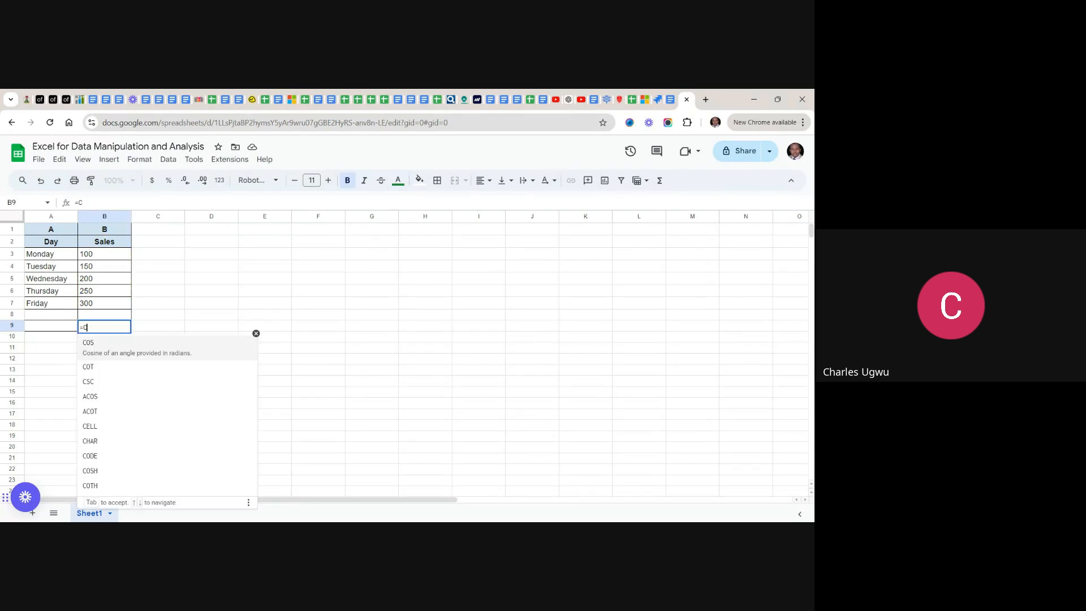
pyautogui.write('OUN')
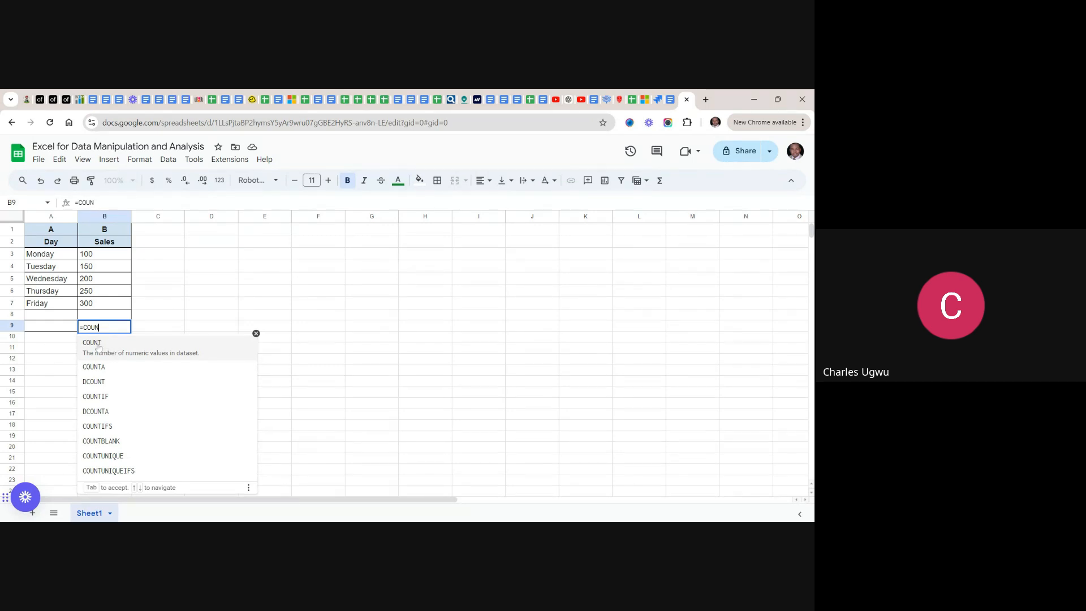
pyautogui.click(92, 342)
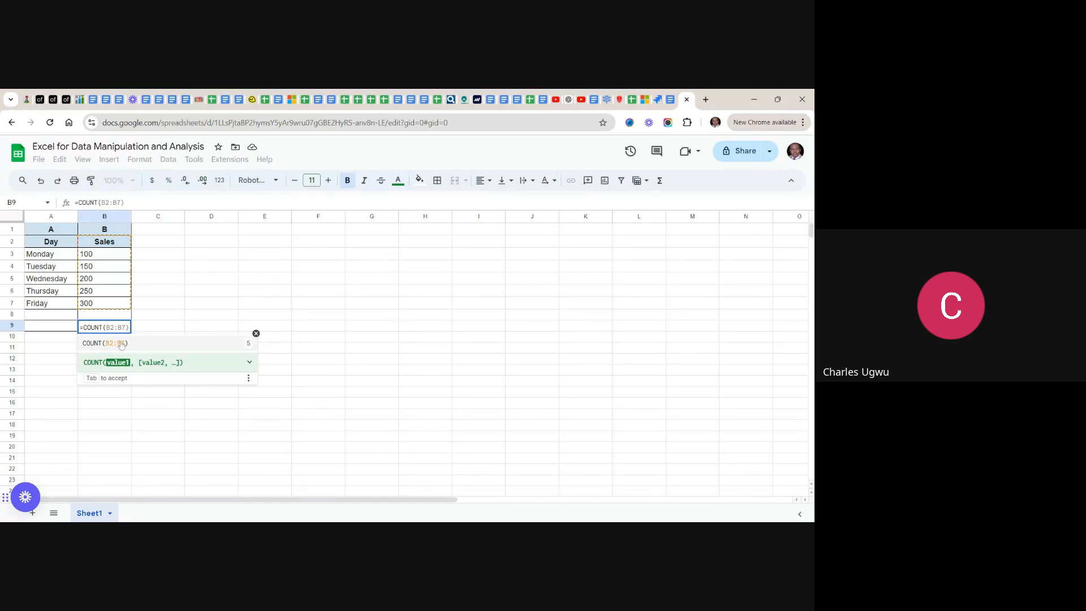
pyautogui.click(98, 343)
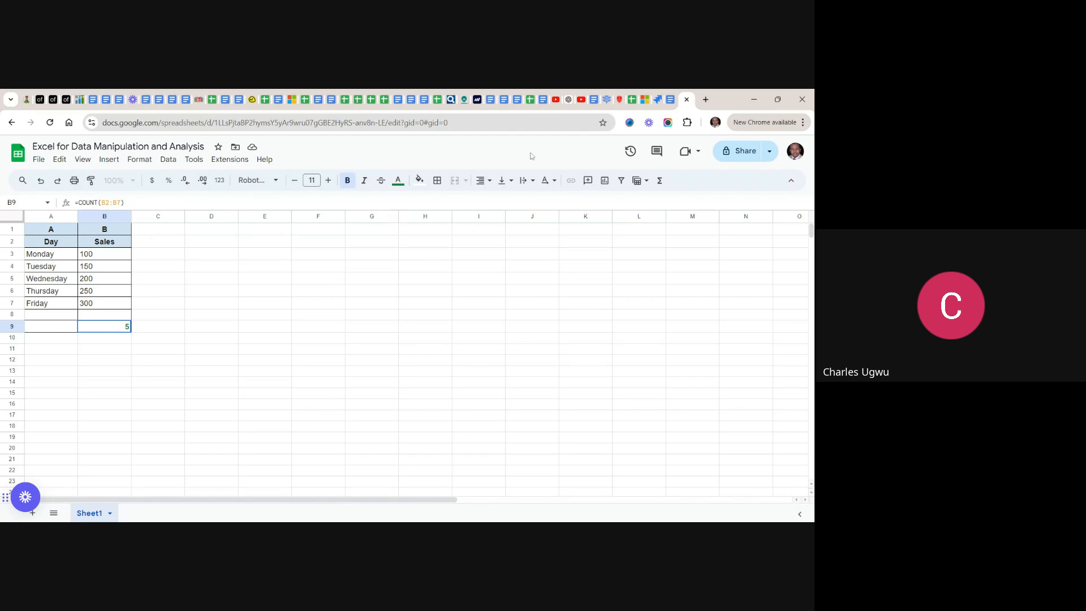
# - Switch to the Data Analysis Mastery V.1 document and read the MIN and MAX Functions section with its syntax and examples
pyautogui.click(670, 101)
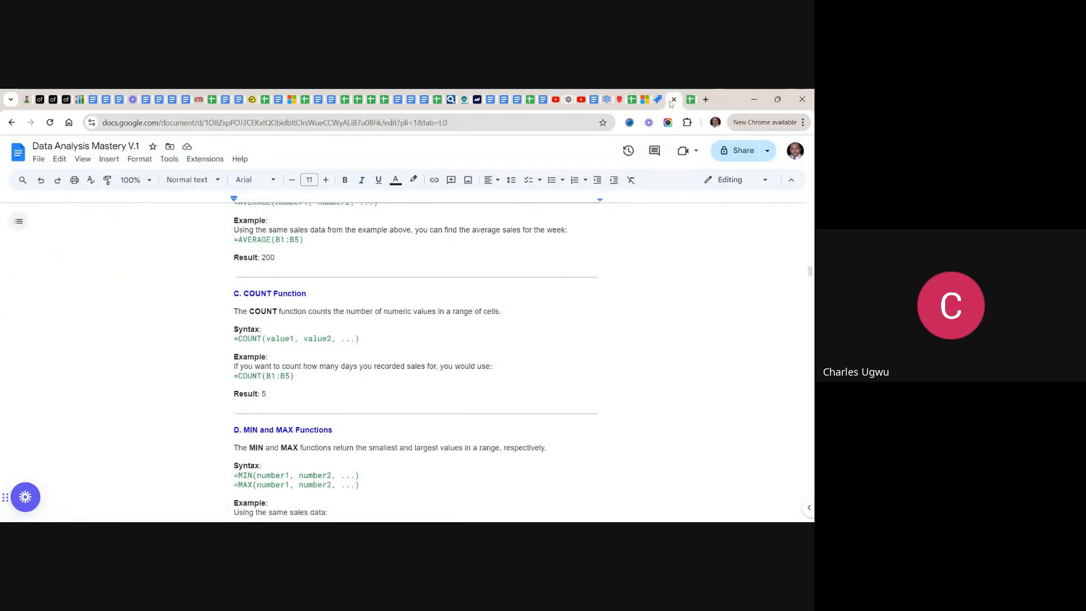
pyautogui.scroll(-3, 414, 362)
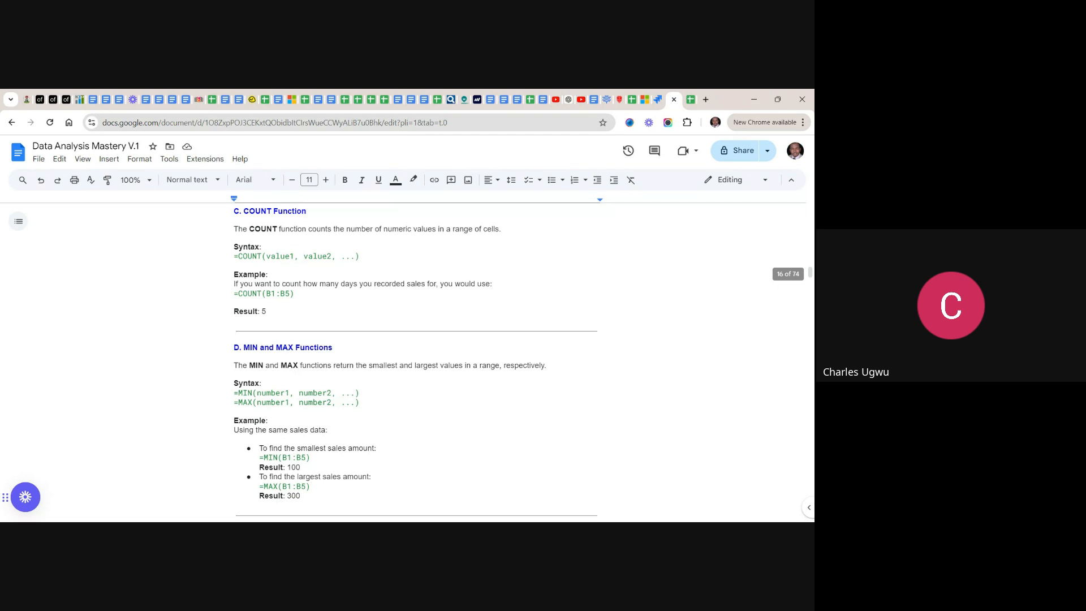
pyautogui.scroll(-2, 414, 362)
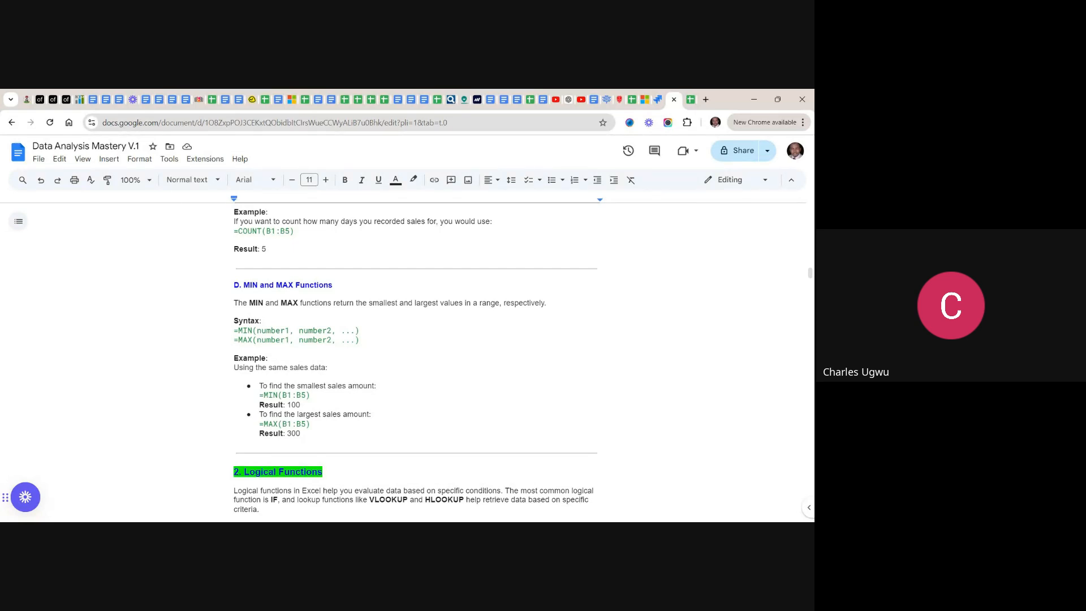
pyautogui.scroll(-1, 415, 356)
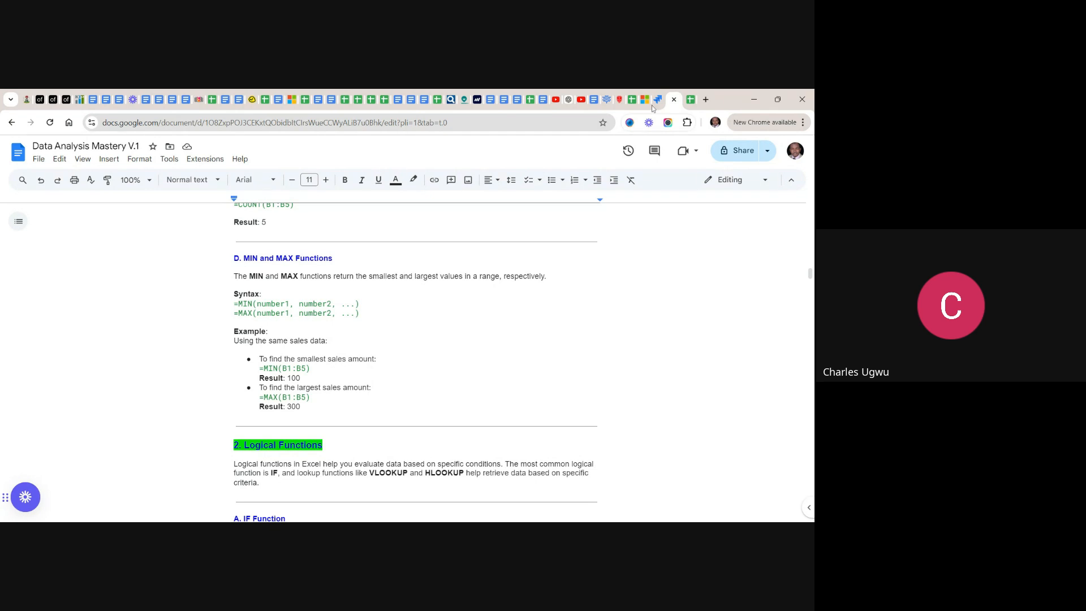
# - Switch back to the Excel for Data Manipulation and Analysis spreadsheet and replace the formula in cell B9 with =MIN(B2:B7)
pyautogui.click(691, 100)
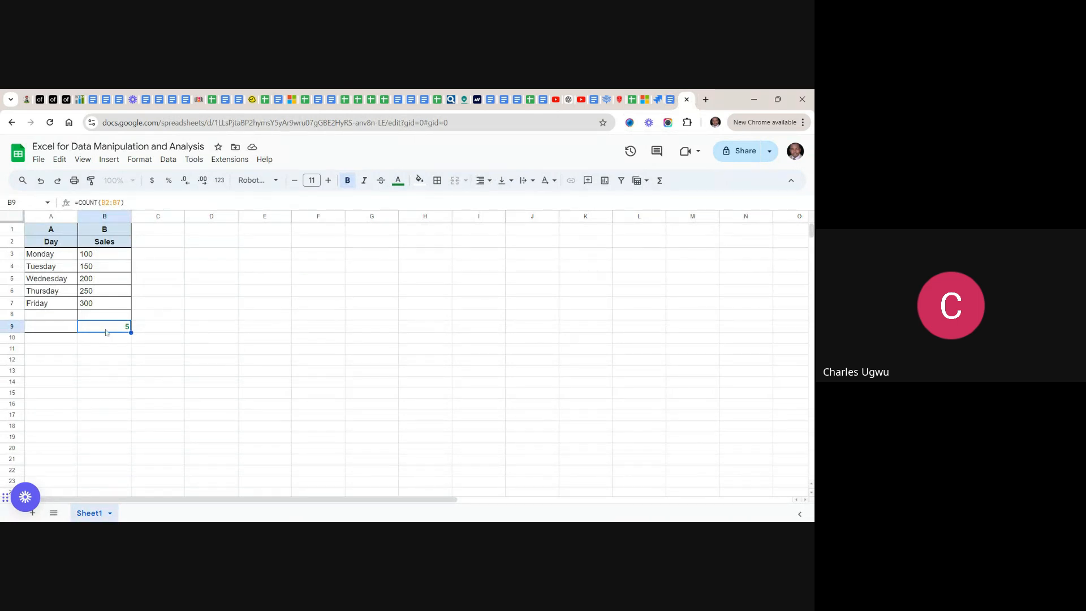
pyautogui.press('Delete')
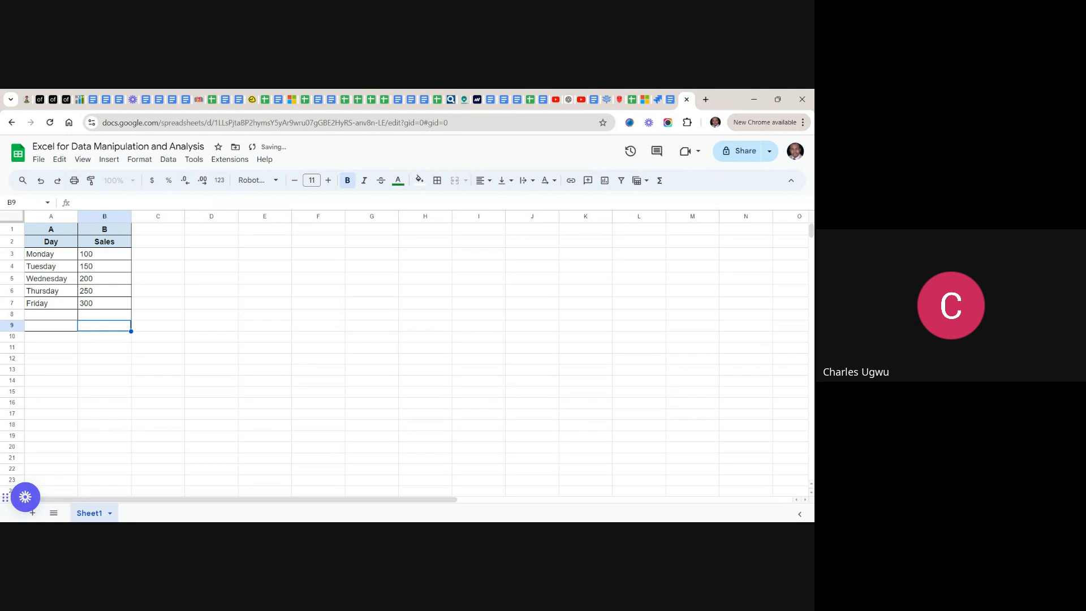
pyautogui.write('=')
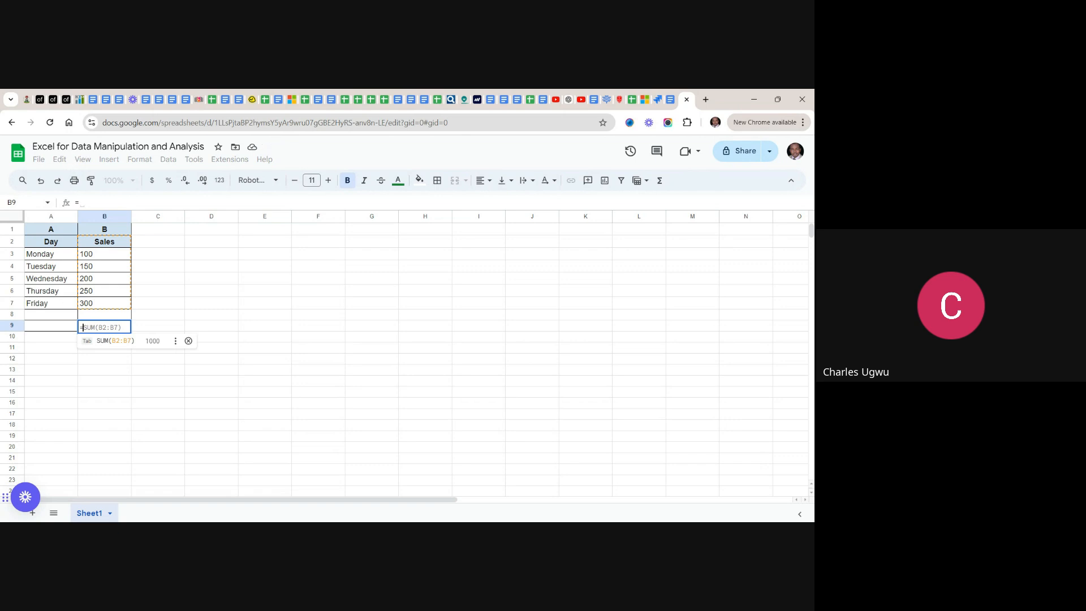
pyautogui.write('MIN')
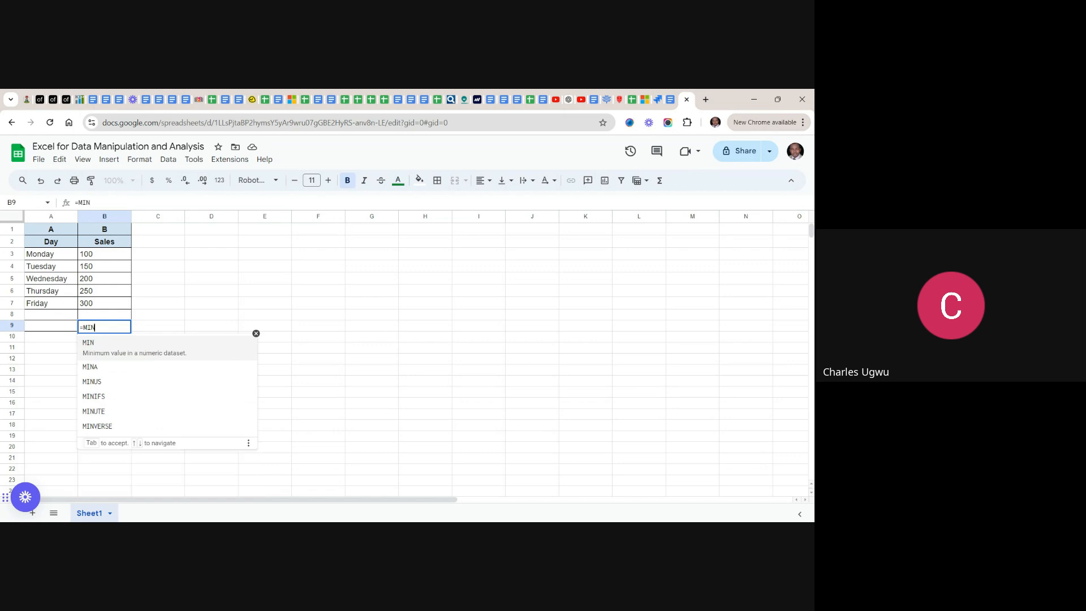
pyautogui.click(89, 344)
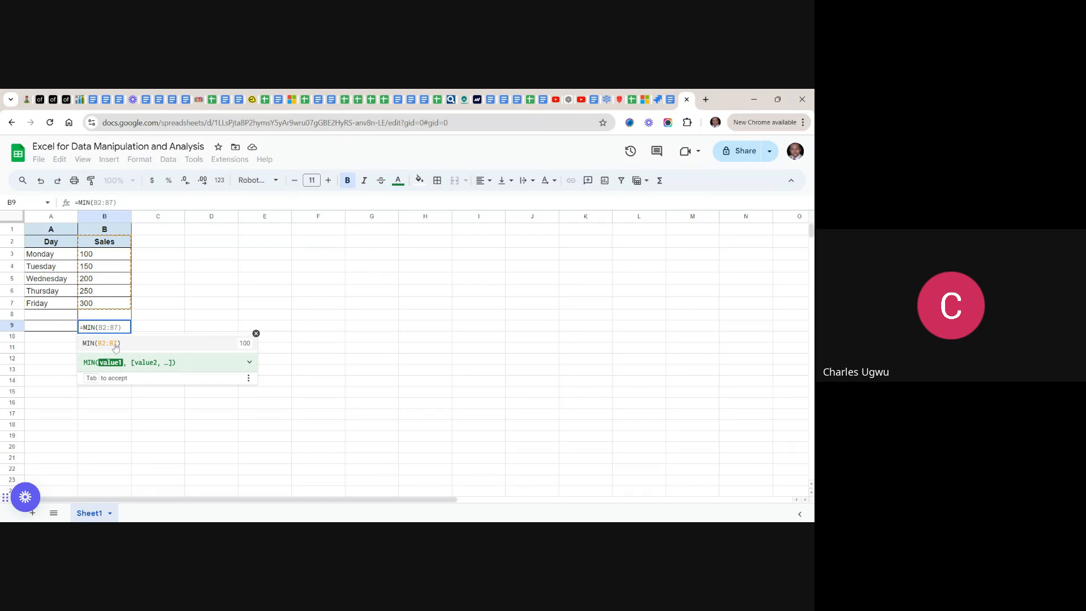
pyautogui.click(130, 345)
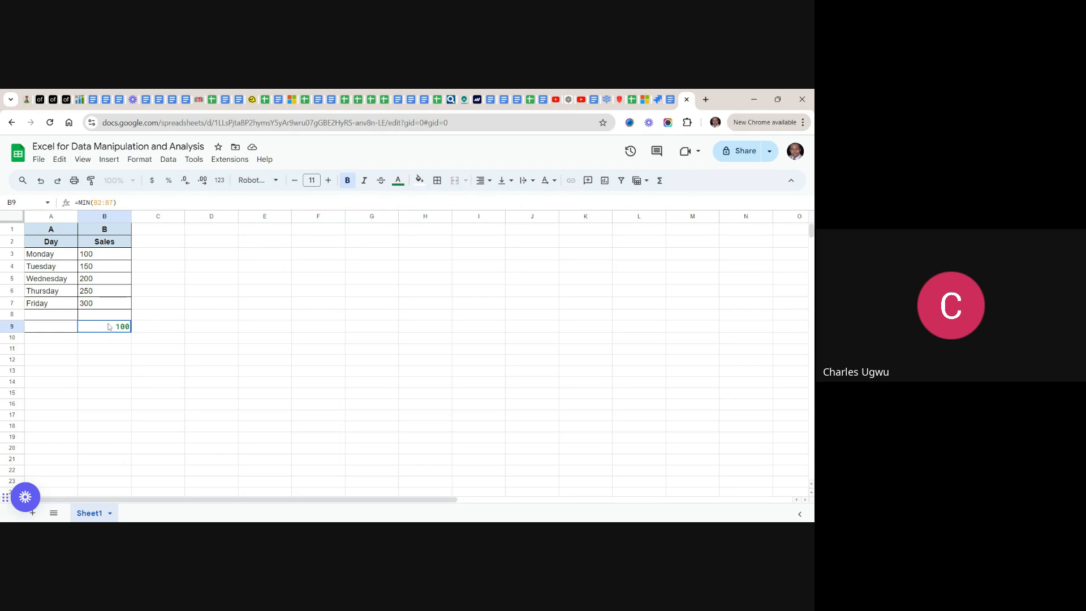
# - Clear cell B9 and enter the formula =MAX(B2:B7) to find the largest Sales value
pyautogui.press('Delete')
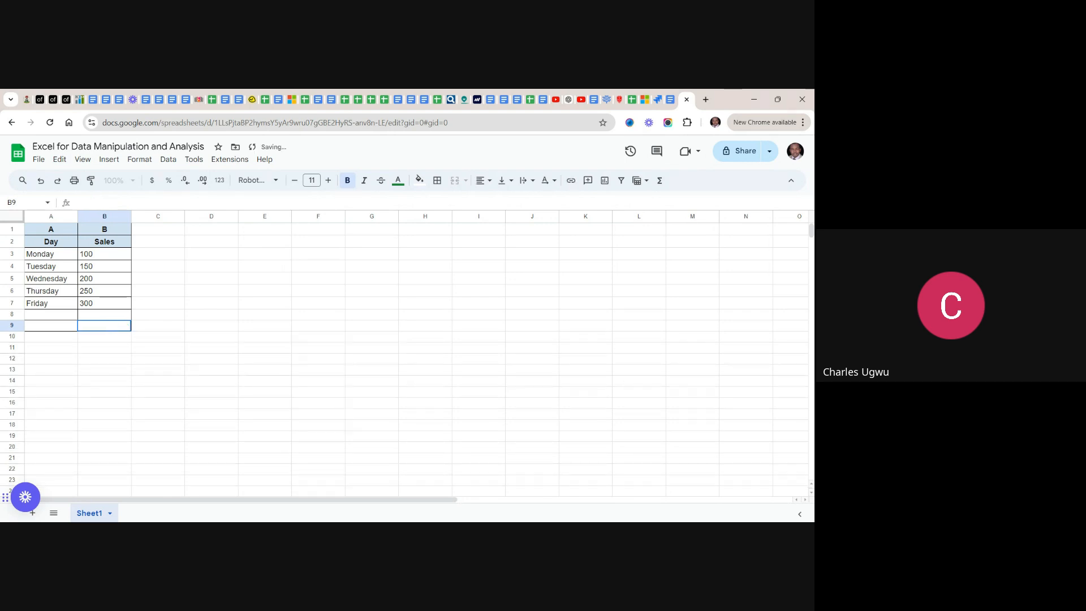
pyautogui.write('=')
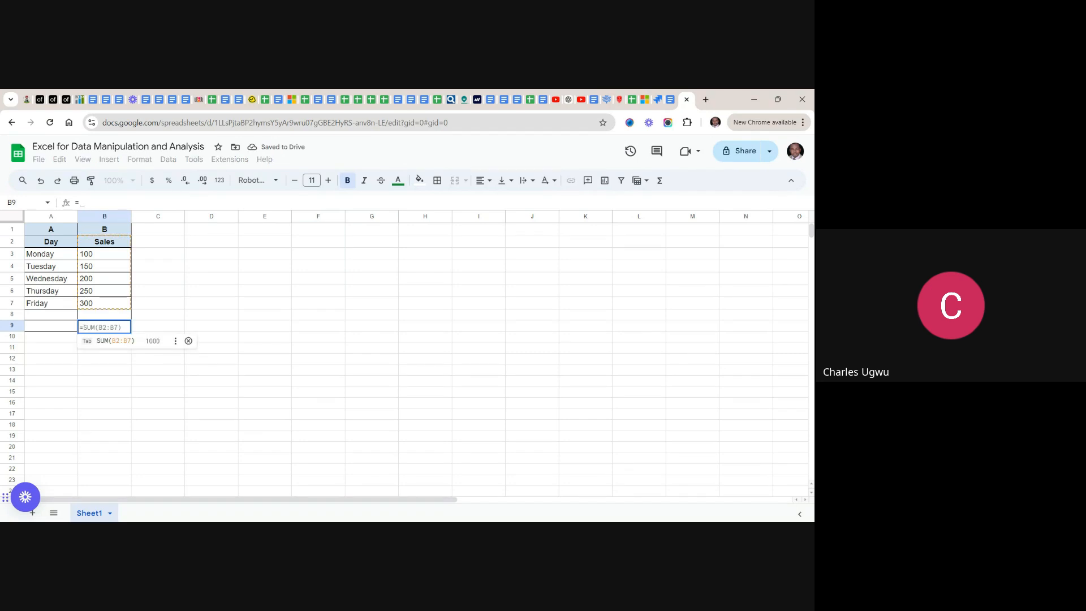
pyautogui.write('MAX')
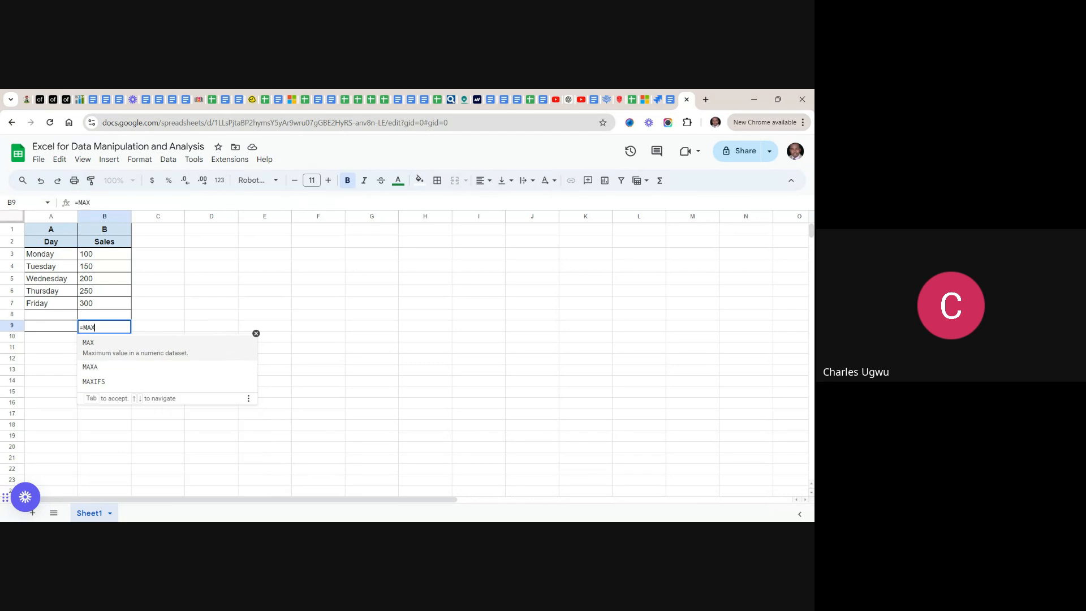
pyautogui.click(97, 344)
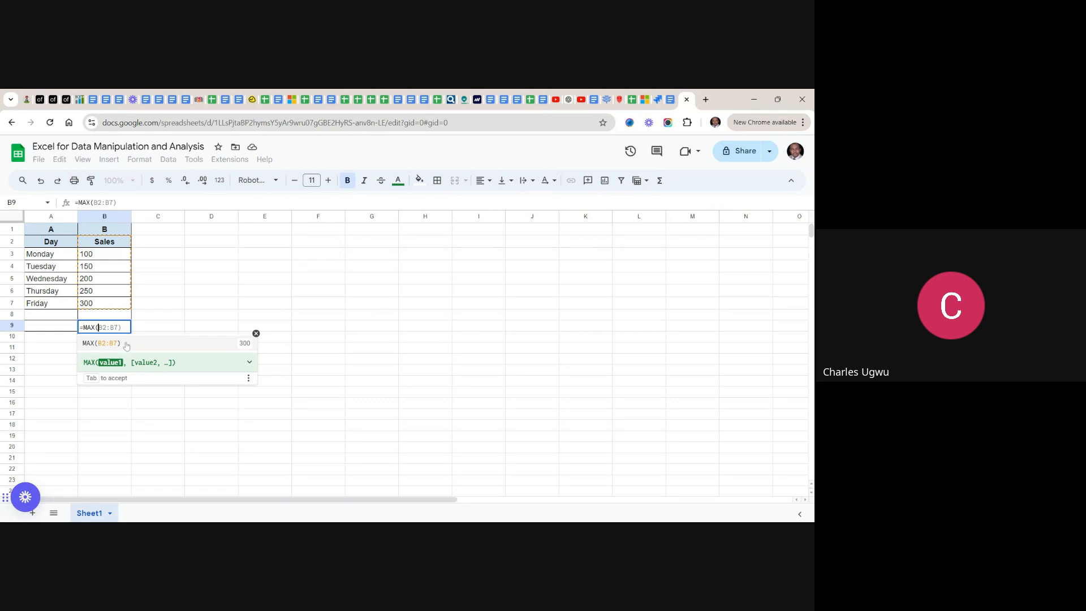
pyautogui.click(124, 344)
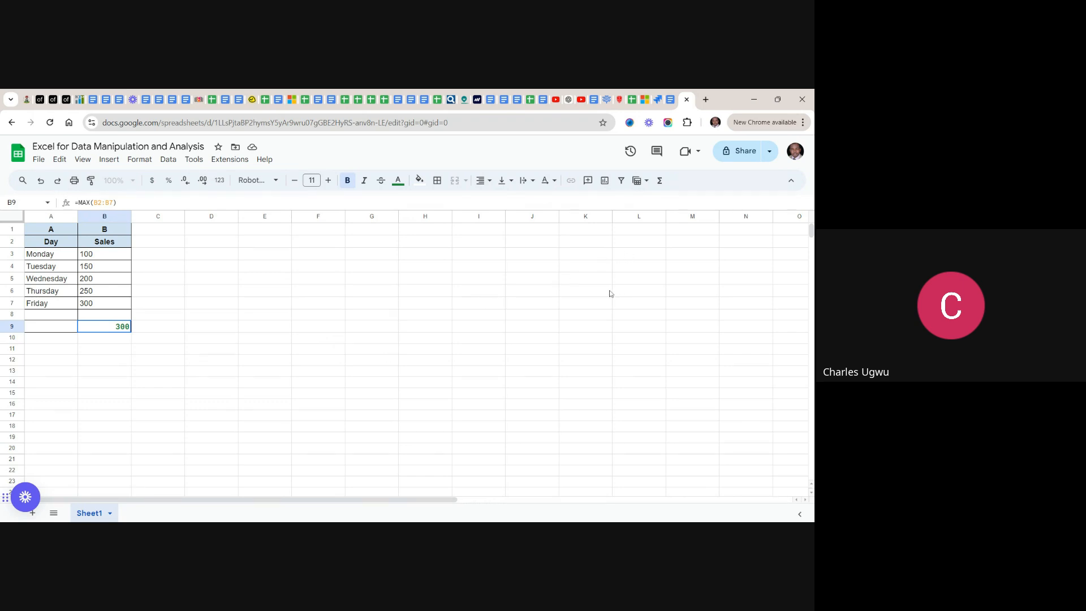
# - Switch to the Data Analysis Mastery V.1 document and review the Basic Functions section from SUM through MIN and MAX
pyautogui.click(673, 102)
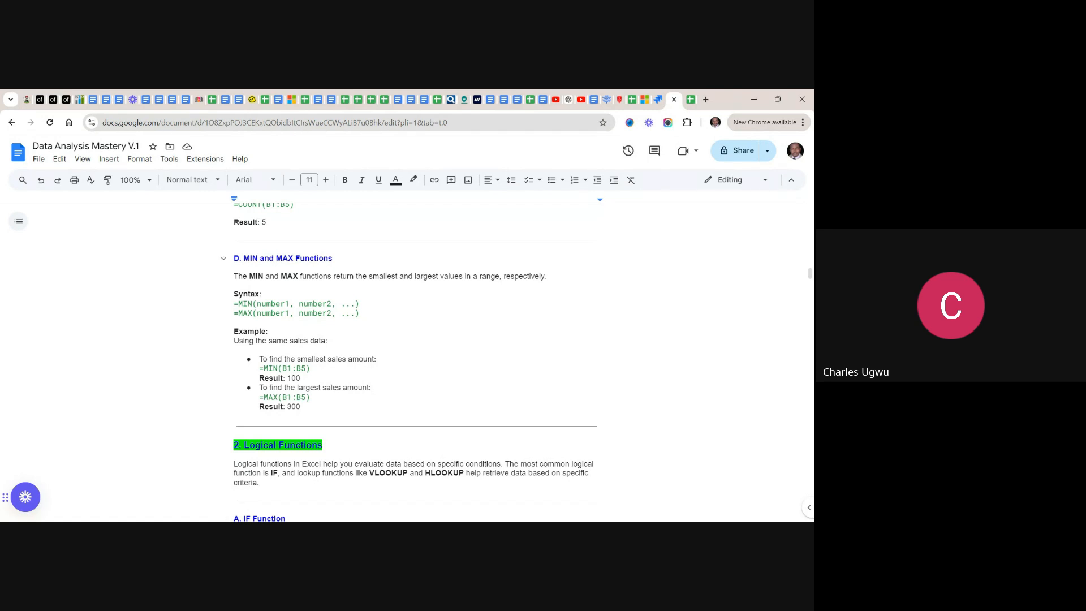
pyautogui.click(691, 101)
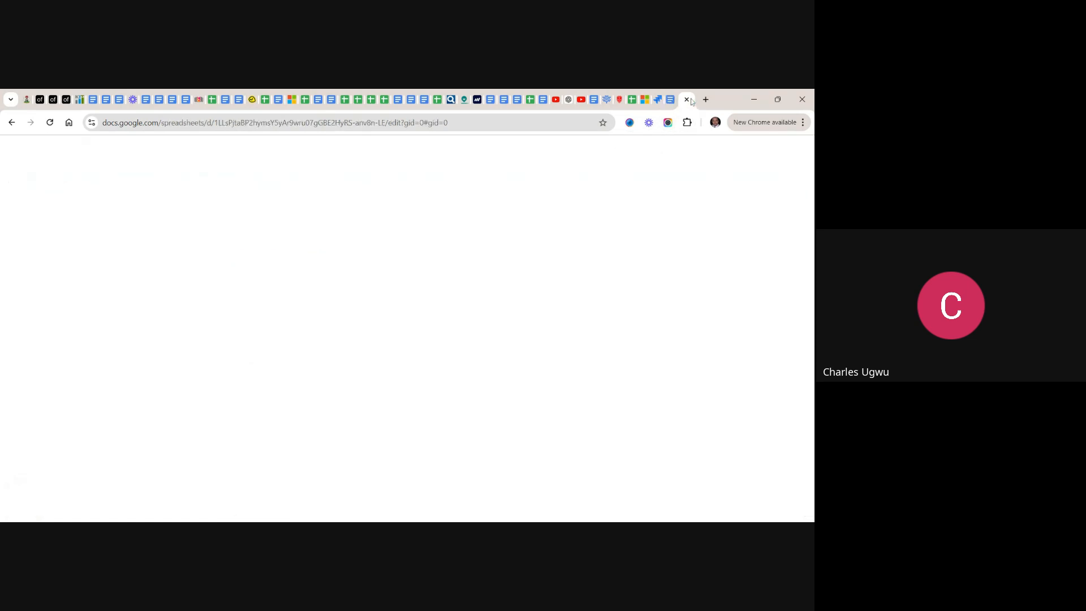
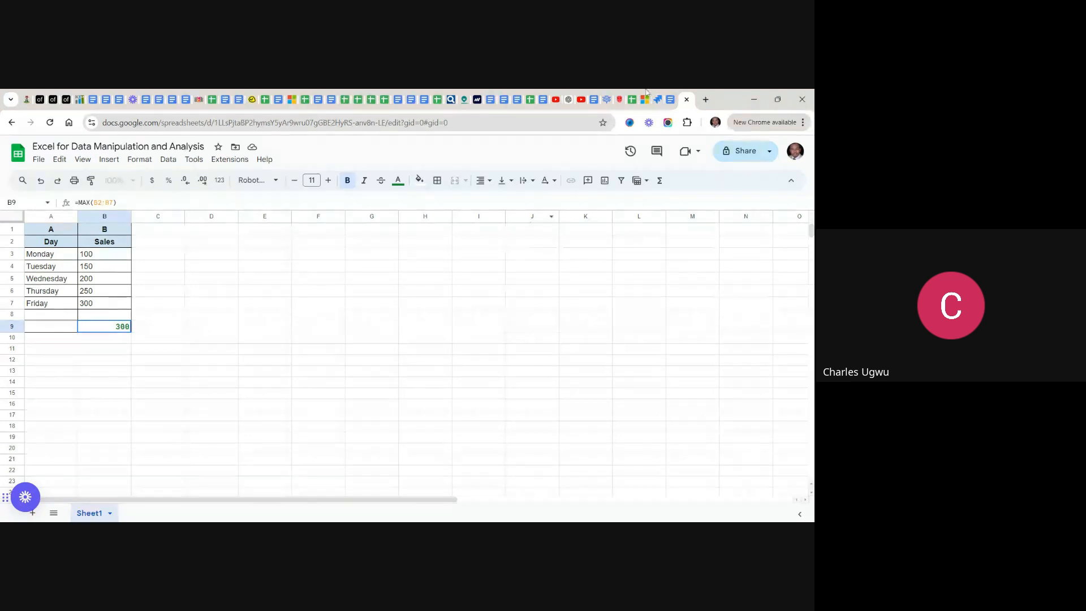
pyautogui.click(671, 101)
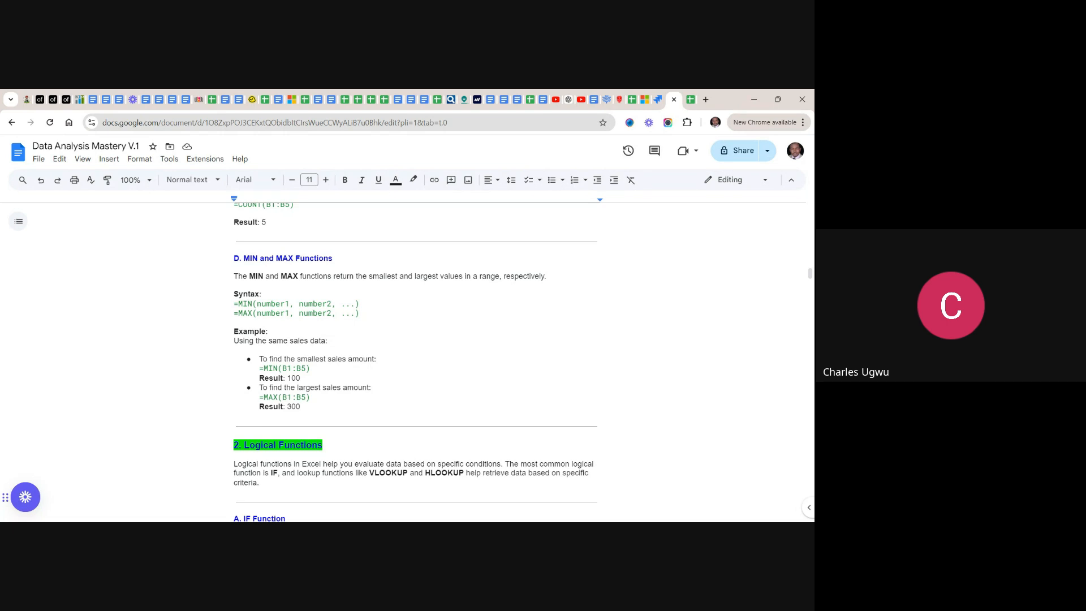
pyautogui.scroll(7, 415, 362)
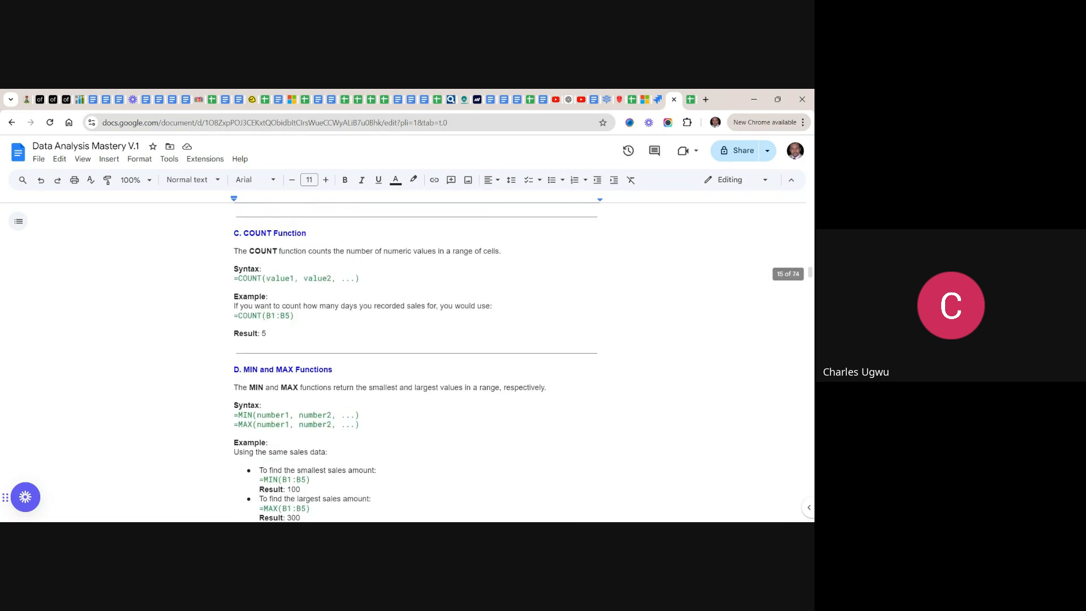
pyautogui.scroll(5, 414, 362)
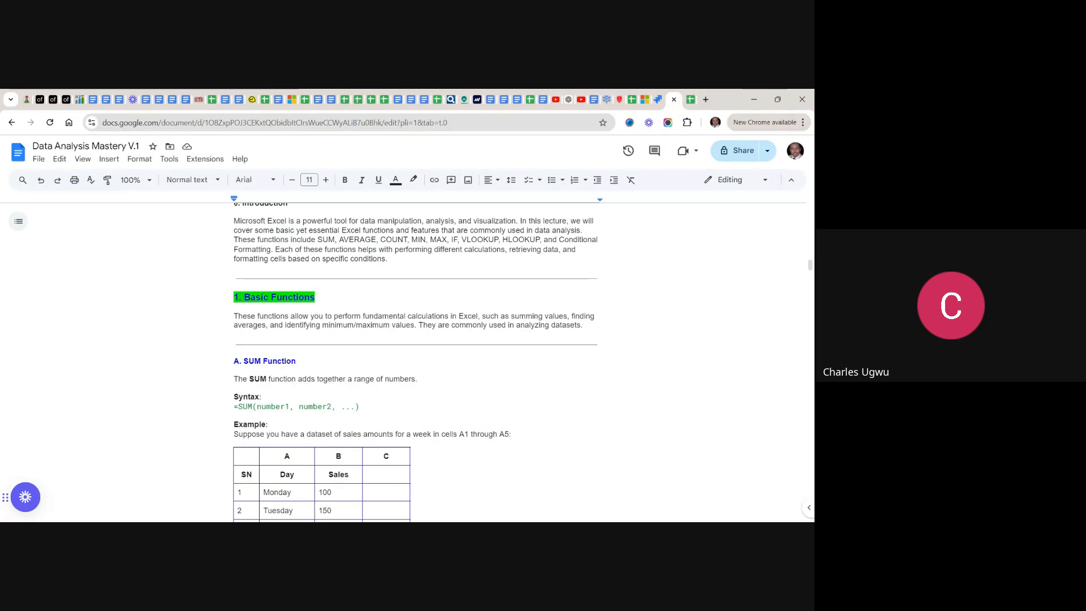
pyautogui.scroll(-3, 414, 362)
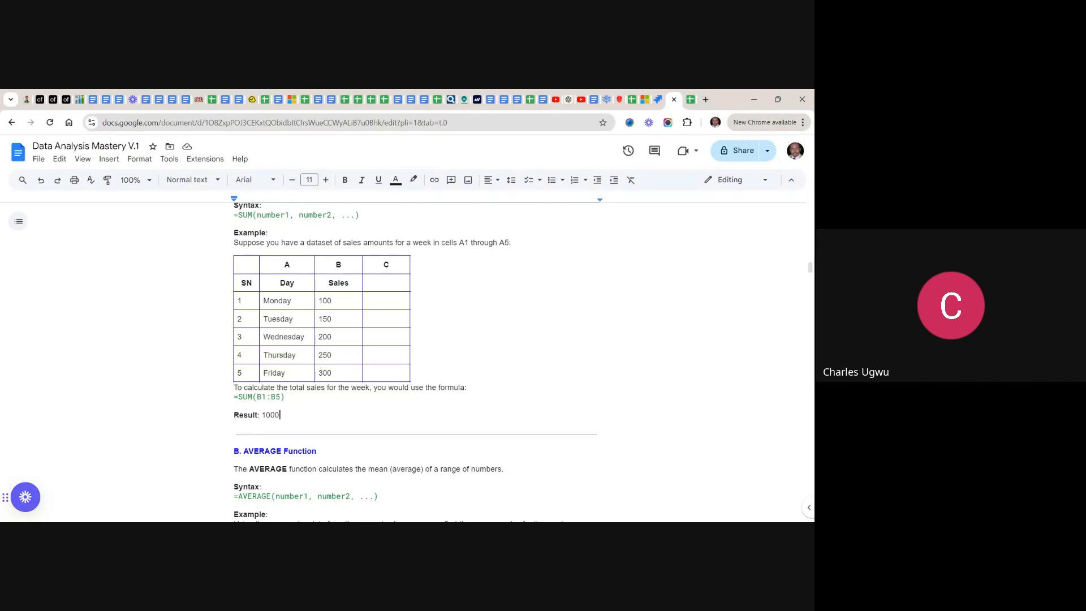
pyautogui.scroll(-4, 415, 362)
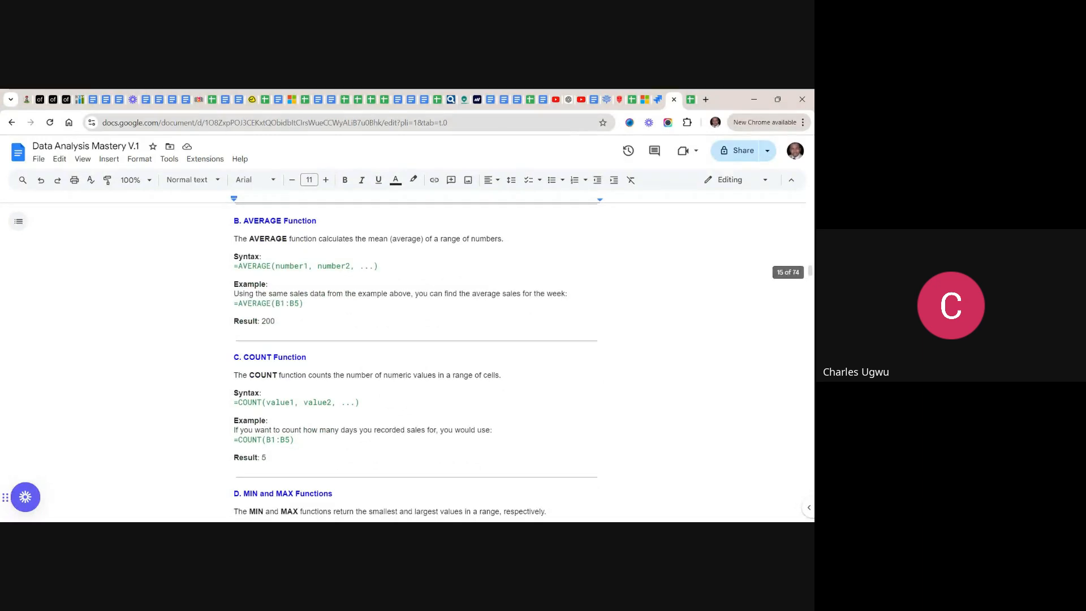
pyautogui.scroll(-3, 414, 362)
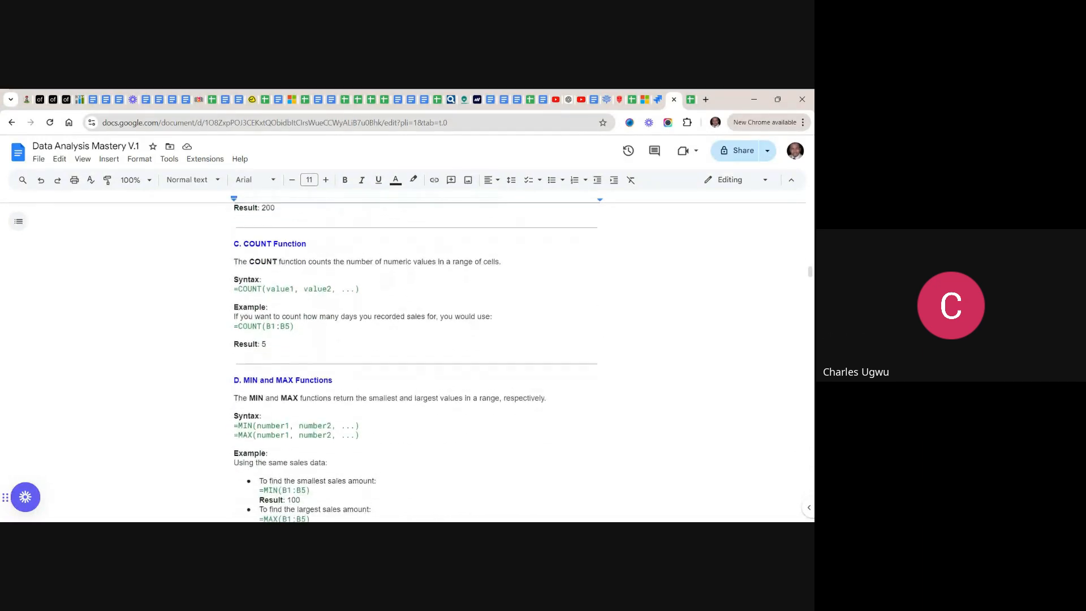
# - Read the Logical Functions introduction, the IF Function syntax and example, and the start of the steps for evaluating sales data
pyautogui.scroll(-4, 414, 362)
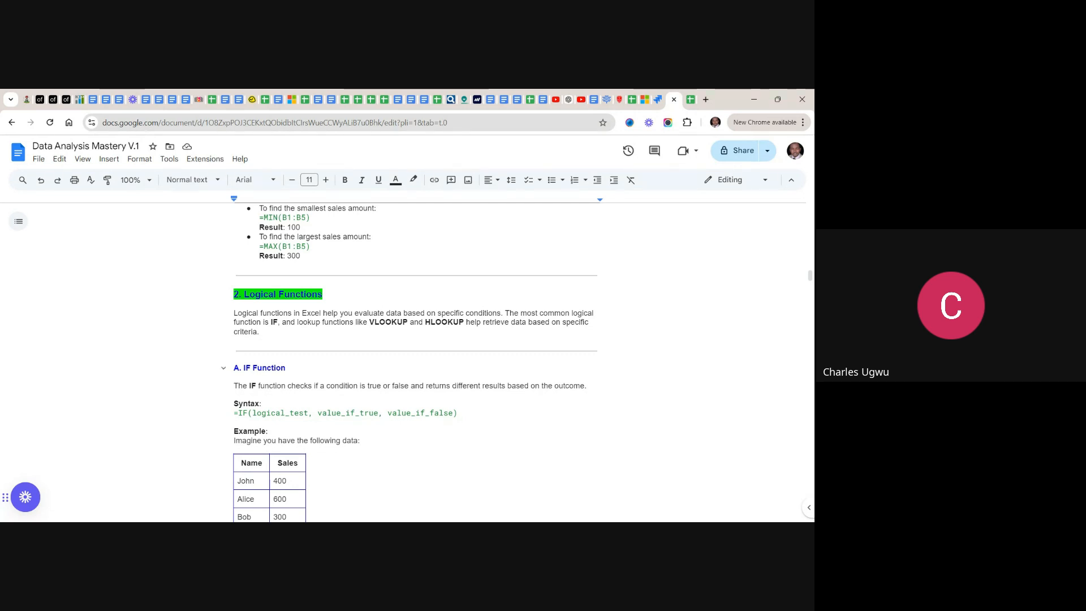
pyautogui.scroll(-3, 415, 362)
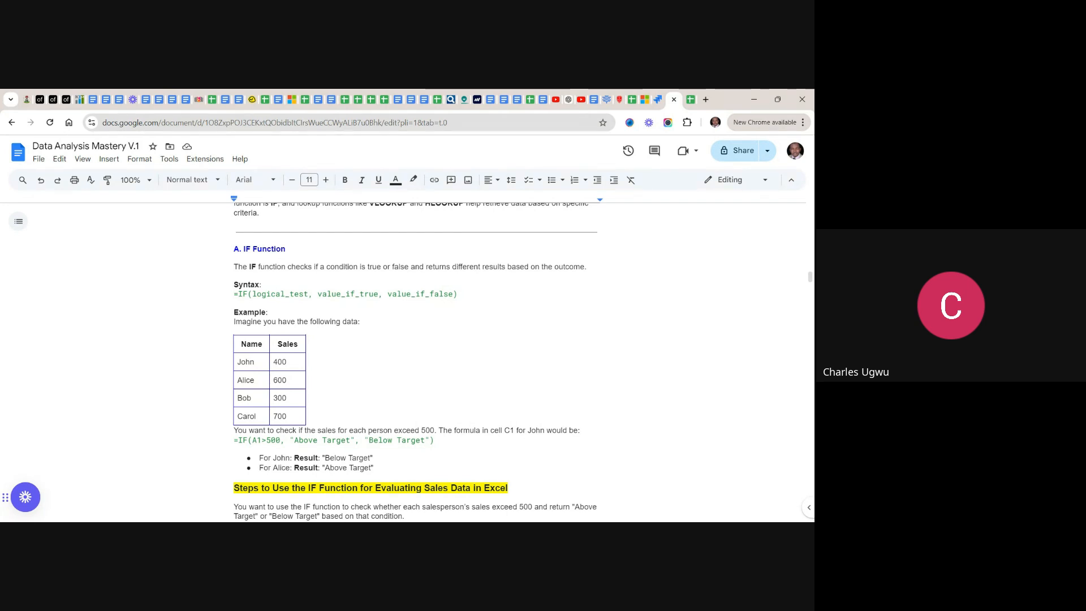
pyautogui.scroll(-2, 415, 362)
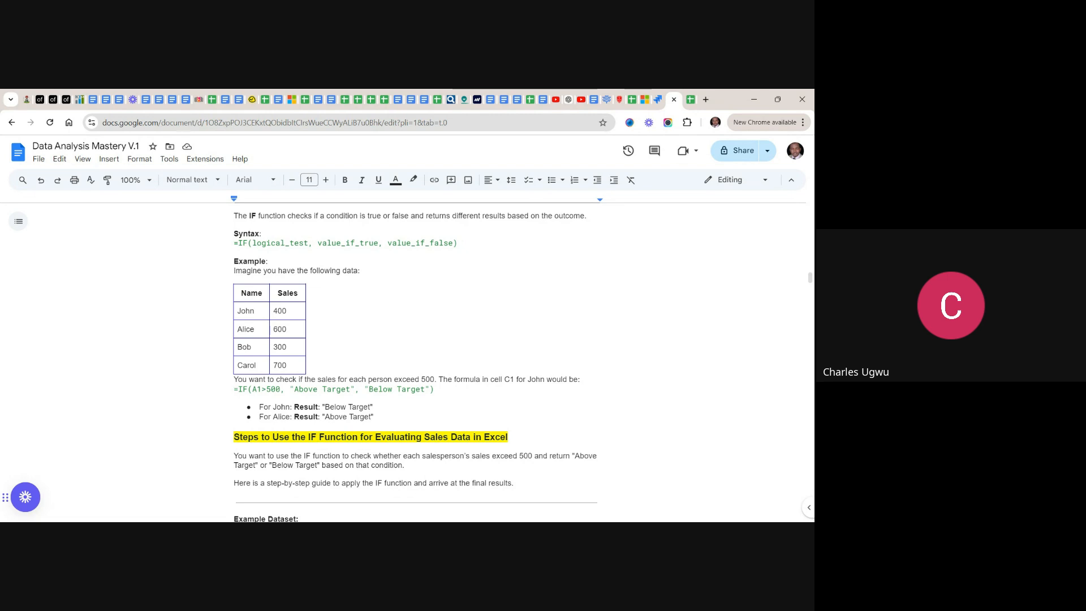
pyautogui.scroll(-2, 416, 362)
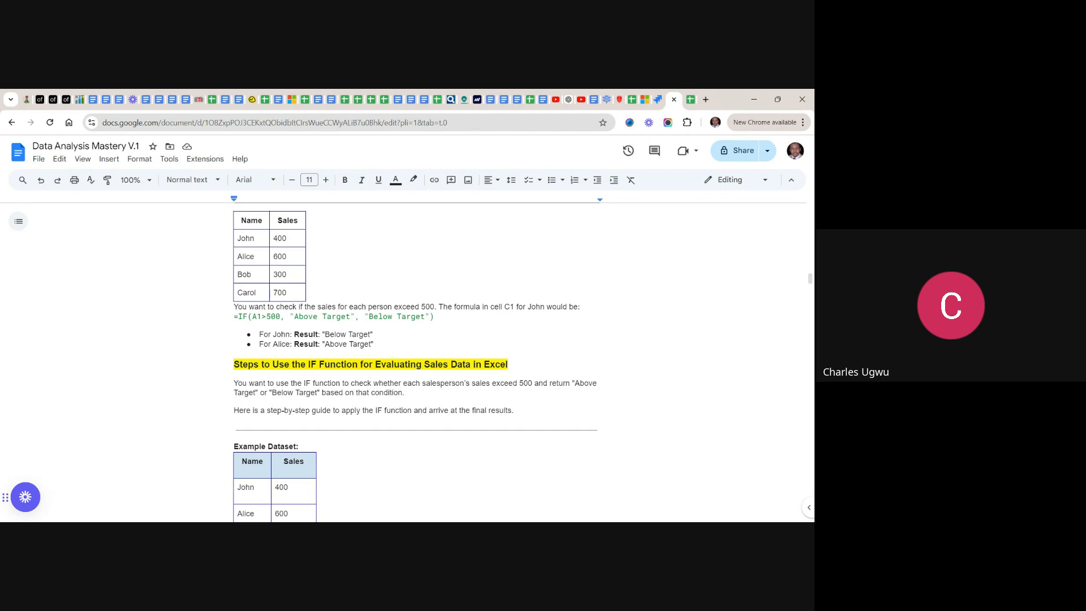
# - Read the example dataset, goal and step-by-step process for using the IF function to evaluate sales data
pyautogui.scroll(-1, 415, 360)
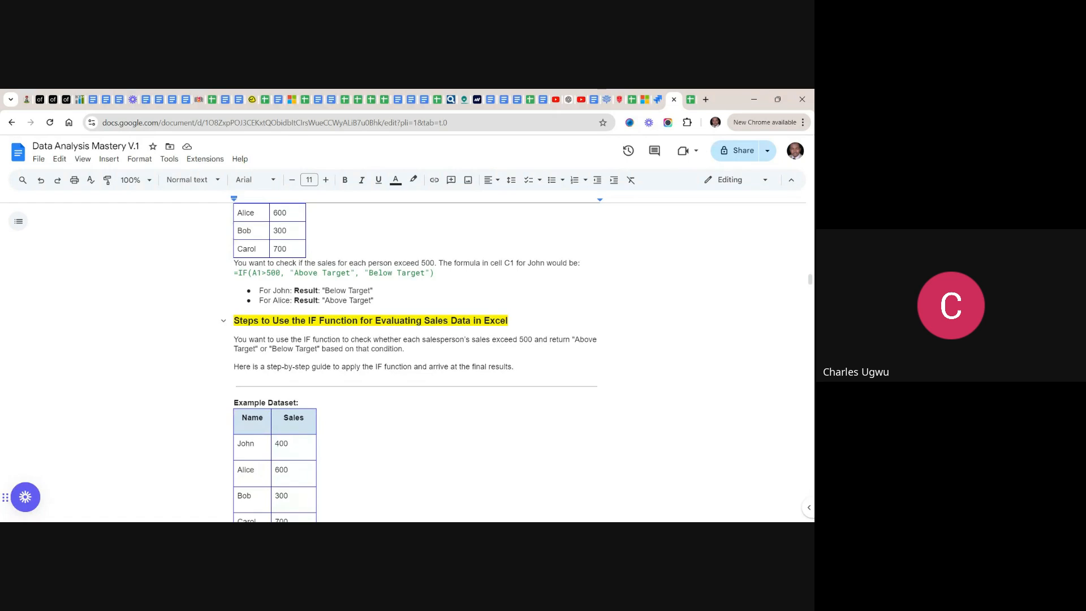
pyautogui.scroll(-3, 416, 362)
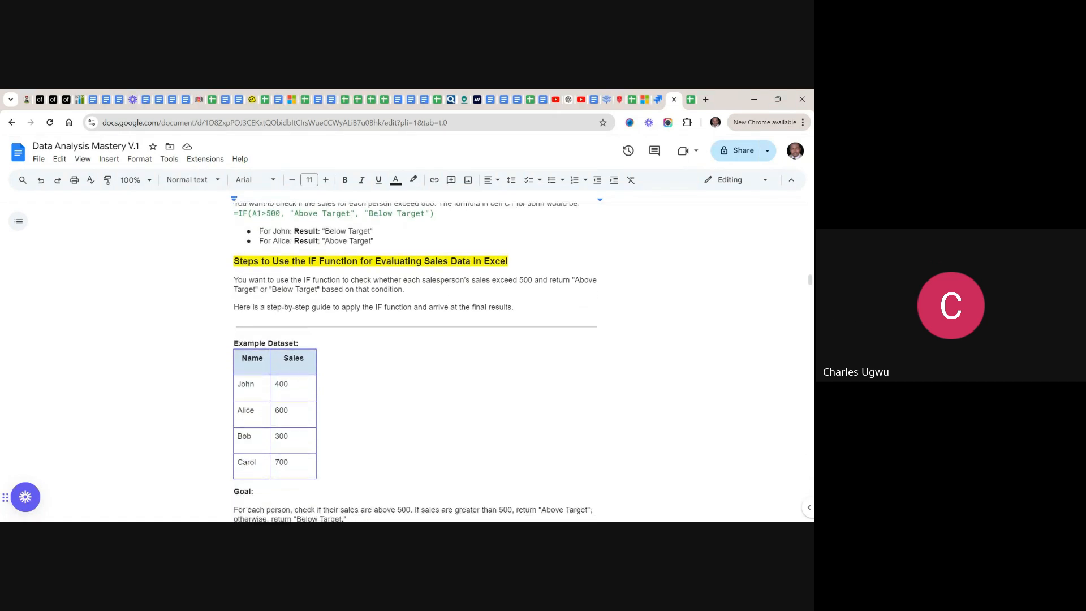
pyautogui.scroll(-5, 416, 362)
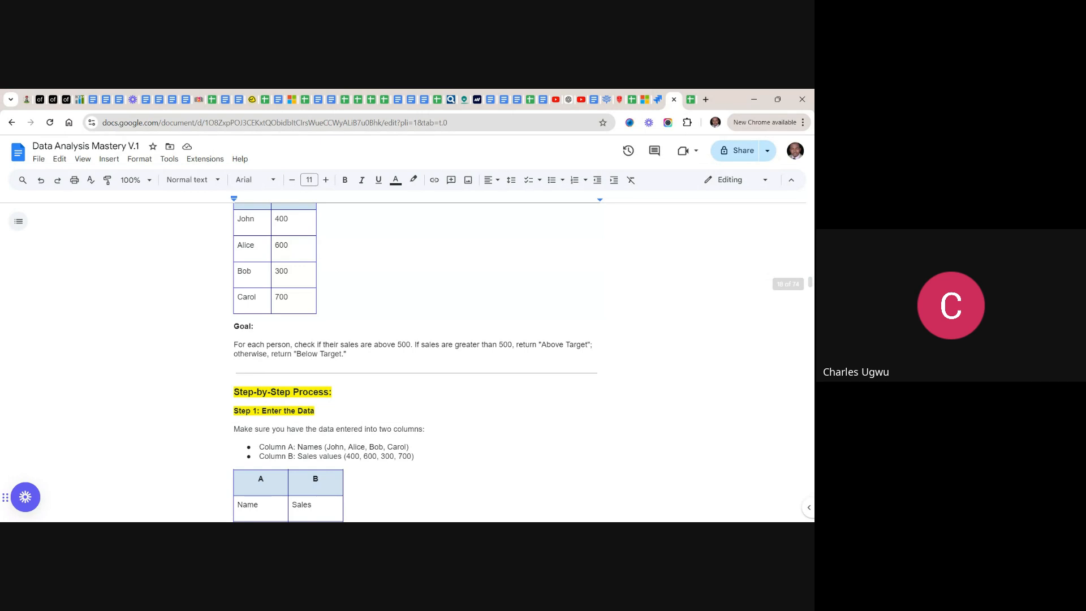
pyautogui.scroll(-4, 415, 362)
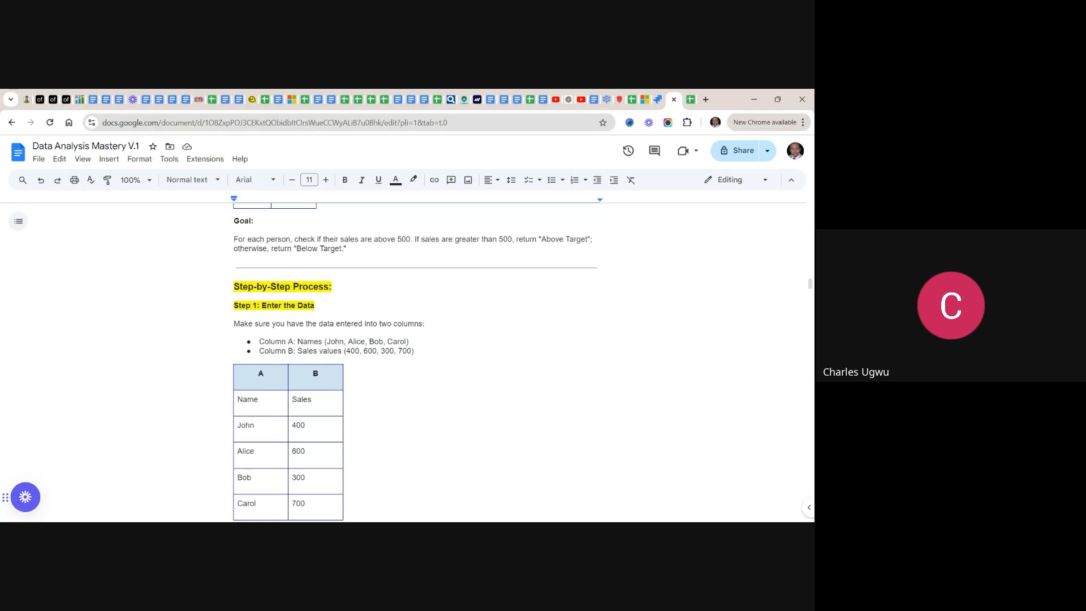
pyautogui.scroll(-2, 416, 362)
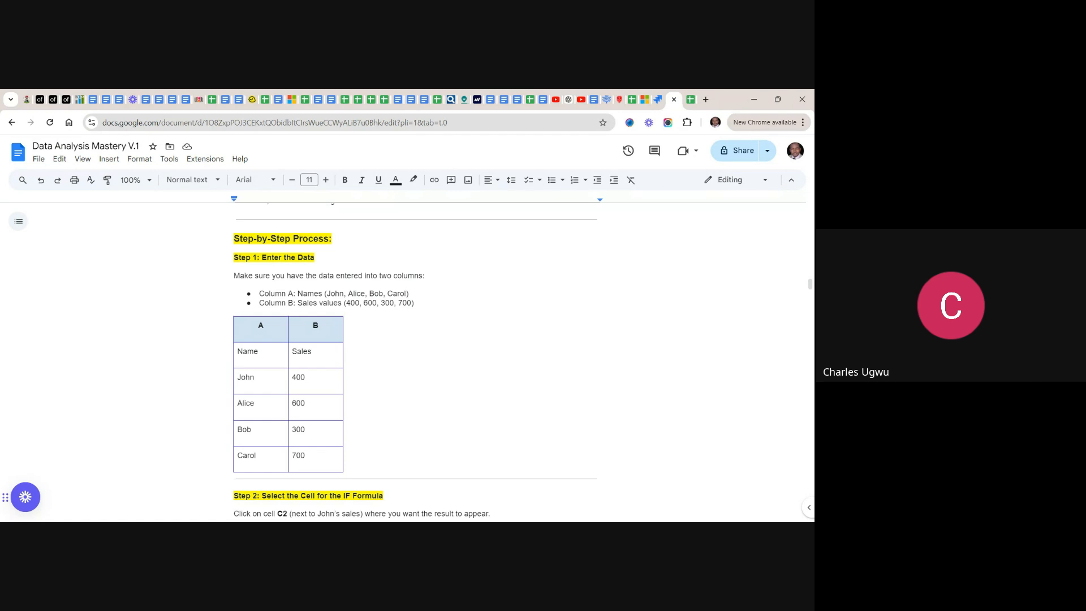
pyautogui.scroll(-2, 415, 361)
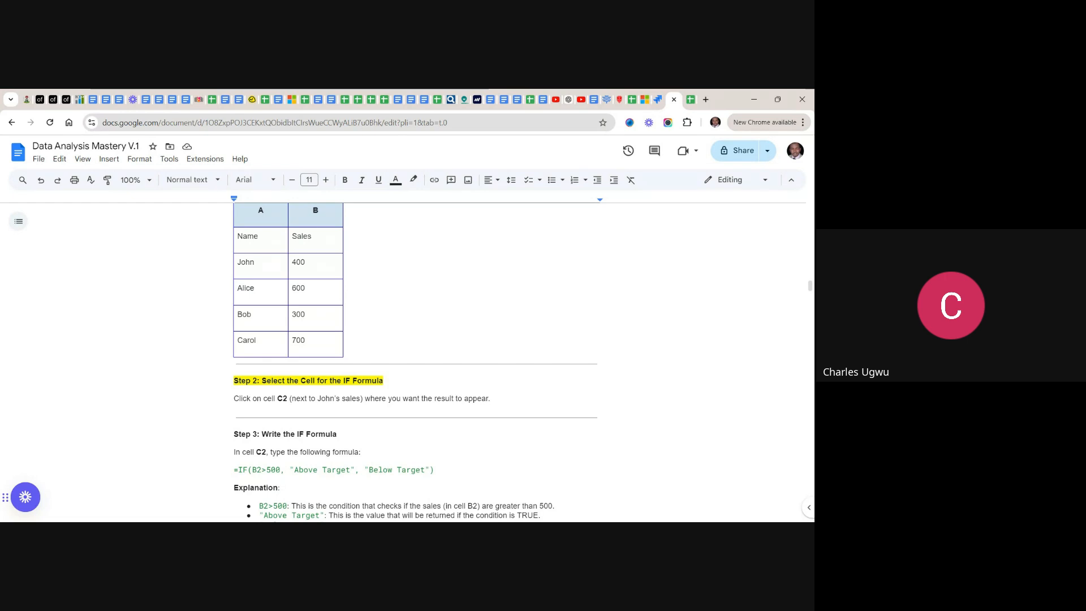
pyautogui.scroll(-2, 414, 361)
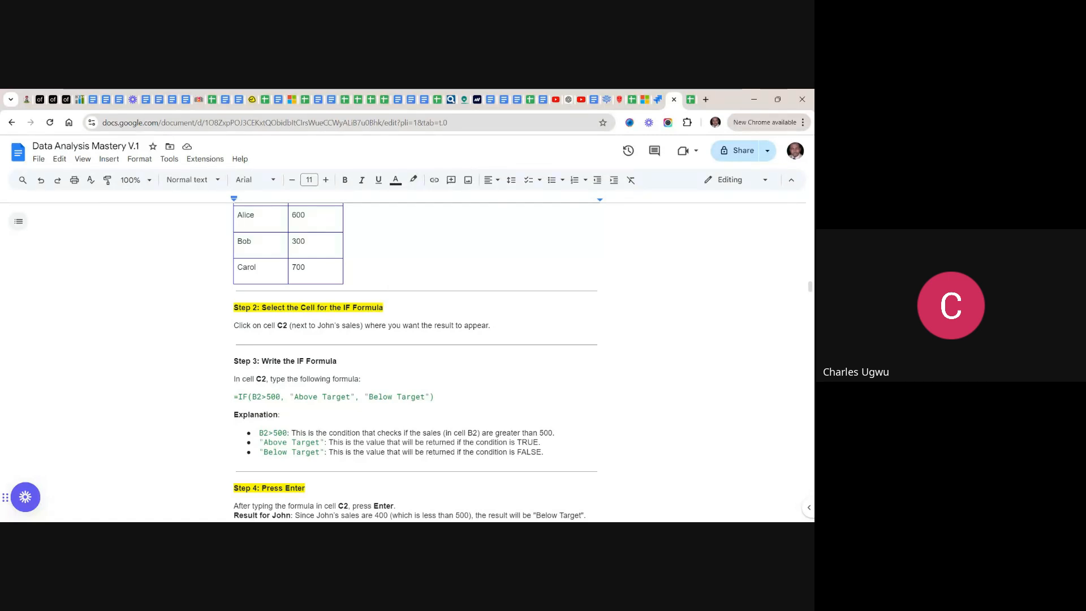
# - Copy the Name and Sales rows, without the A and B header row, from the table under Step 1: Enter the Data
pyautogui.scroll(3, 415, 362)
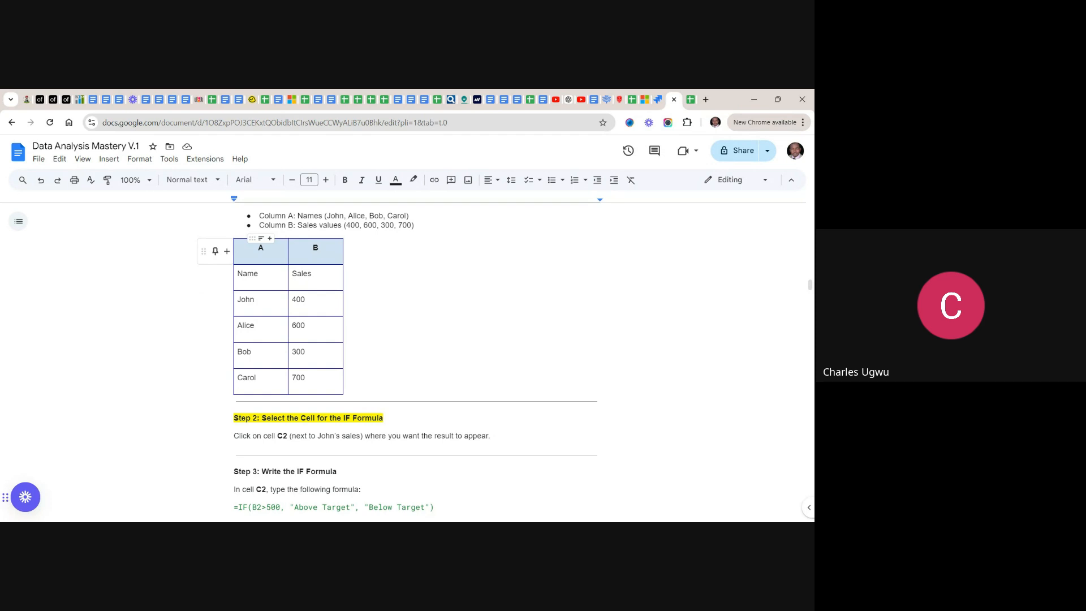
pyautogui.click(264, 249)
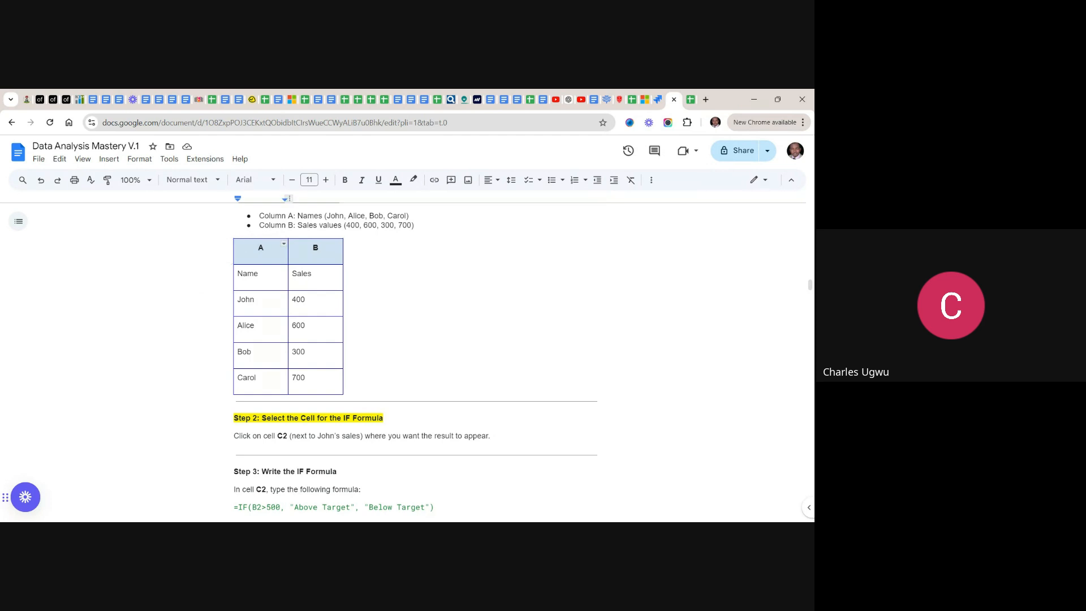
pyautogui.moveTo(248, 275); pyautogui.dragTo(311, 379)
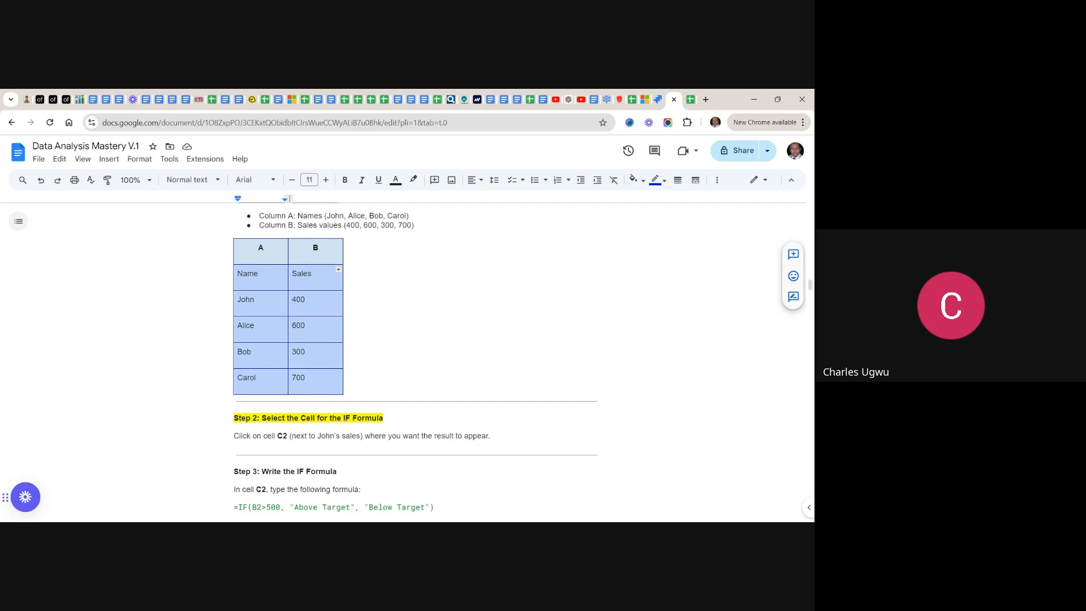
pyautogui.rightClick(314, 378)
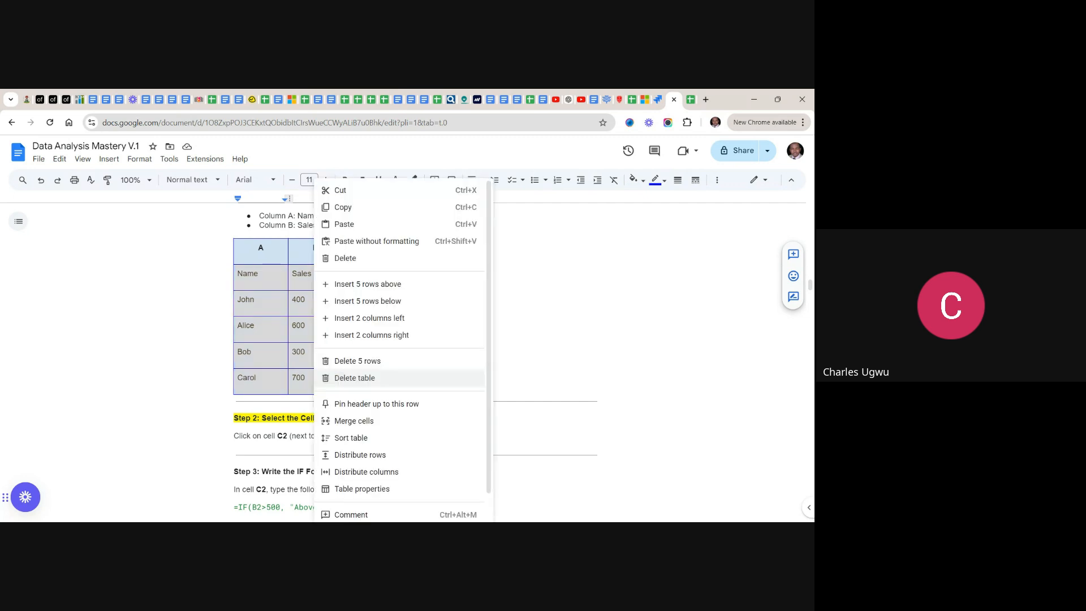
pyautogui.click(342, 207)
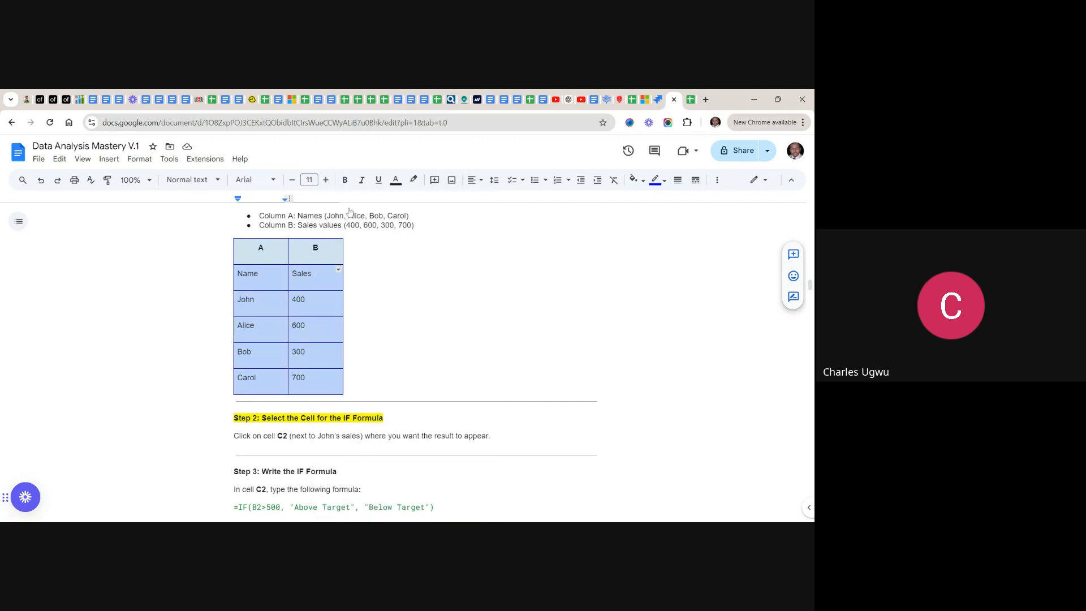
# - Switch to the Excel for Data Manipulation and Analysis spreadsheet and clear the contents of cells A1:B9
pyautogui.click(691, 100)
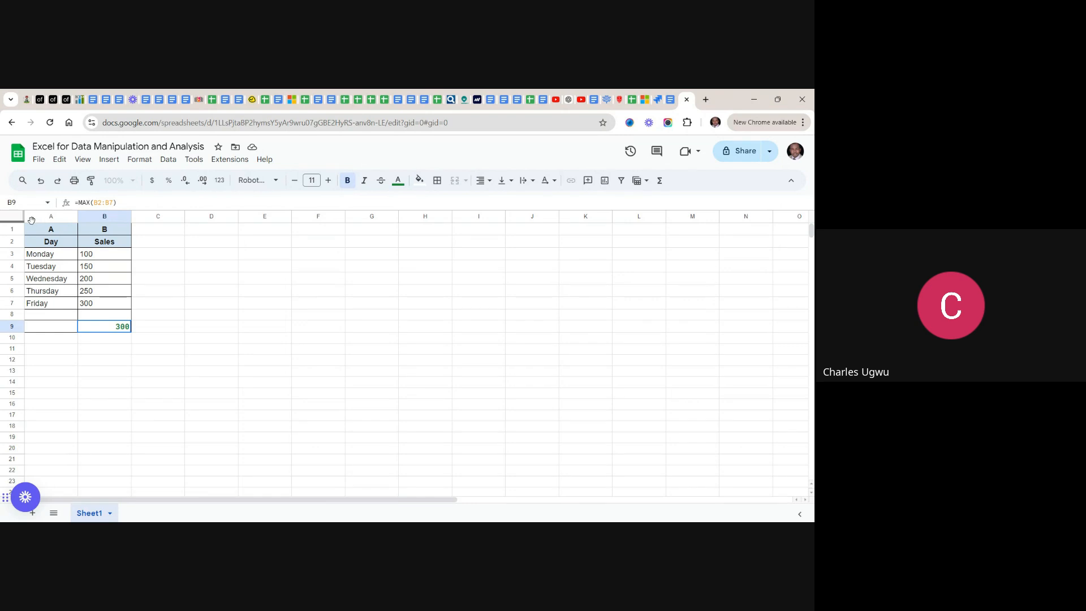
pyautogui.moveTo(32, 233); pyautogui.dragTo(113, 334)
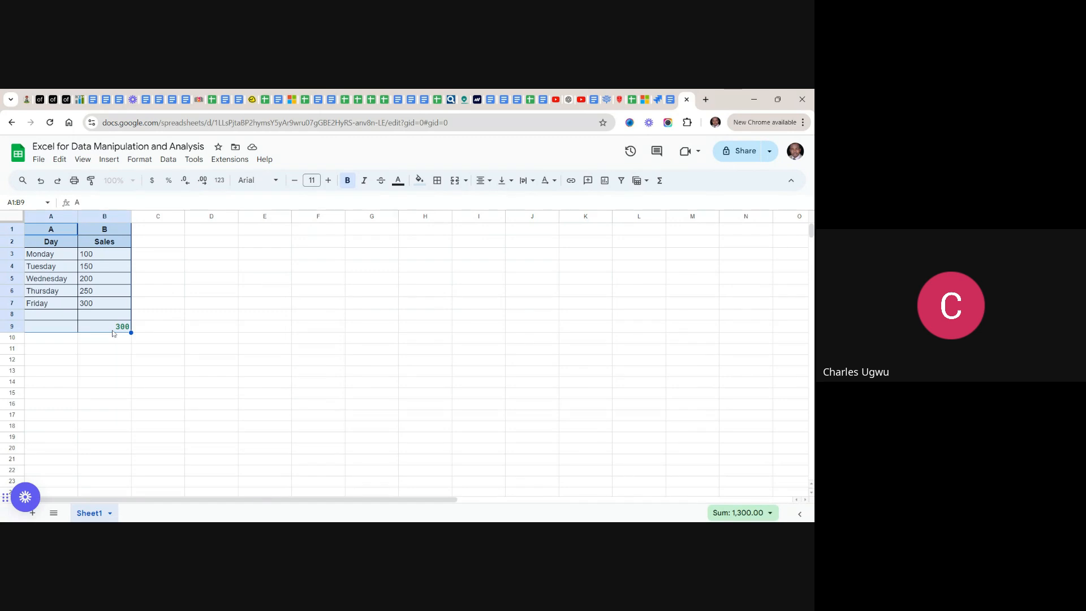
pyautogui.press('Delete')
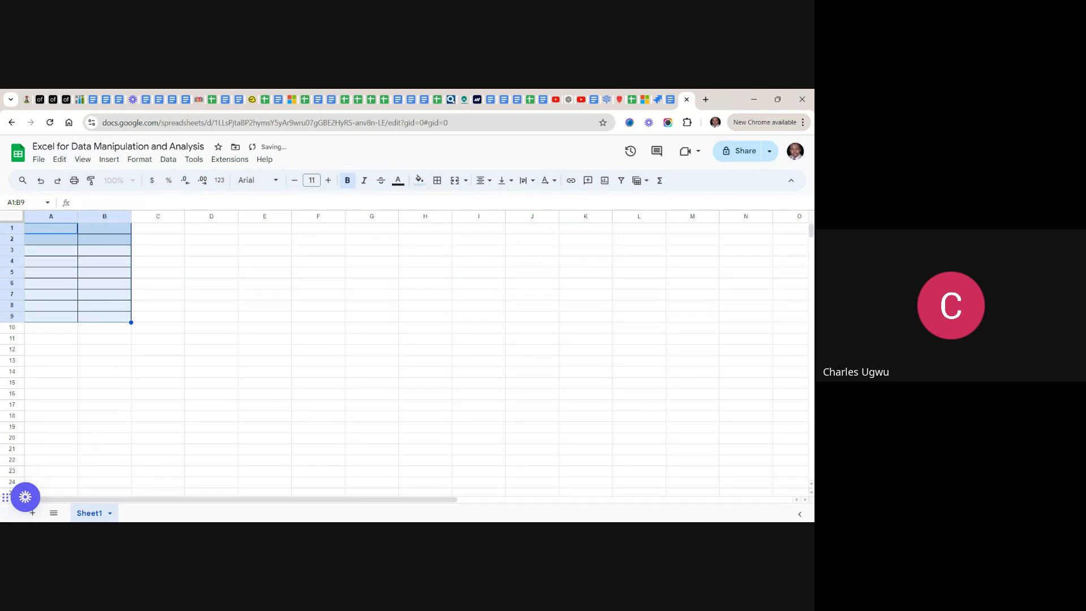
pyautogui.click(177, 320)
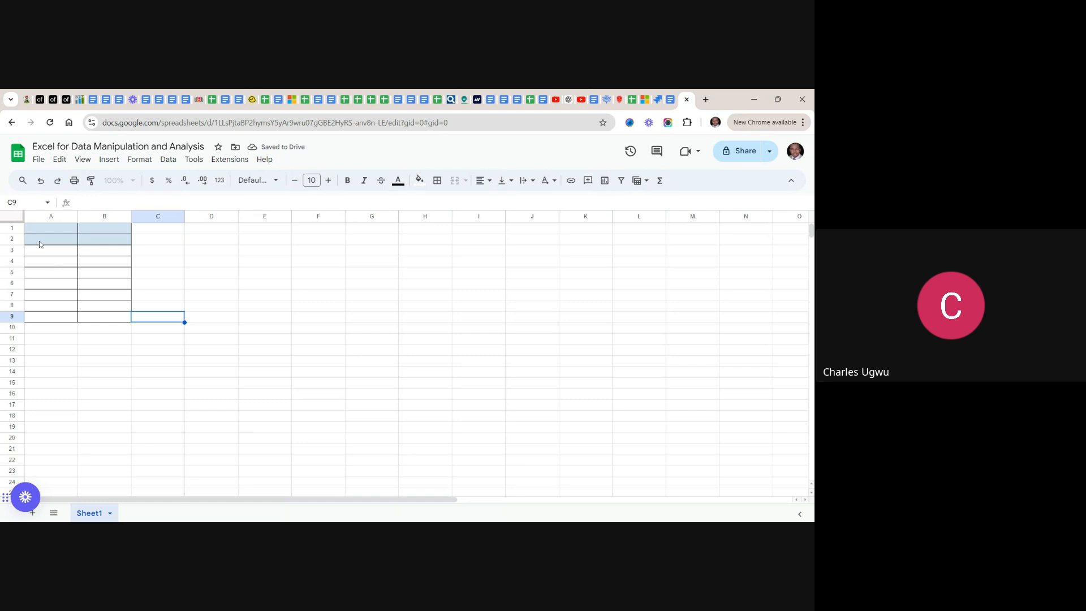
# - Paste the copied Name and Sales table into the sheet starting at cell A1
pyautogui.moveTo(34, 229); pyautogui.dragTo(107, 442)
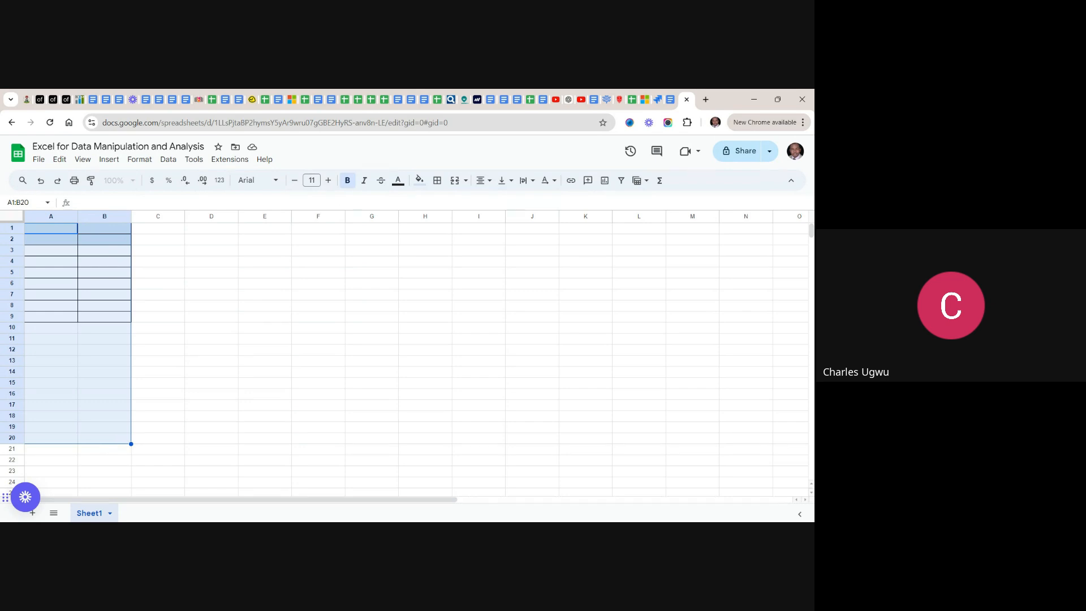
pyautogui.hotkey('ctrl', 'v')
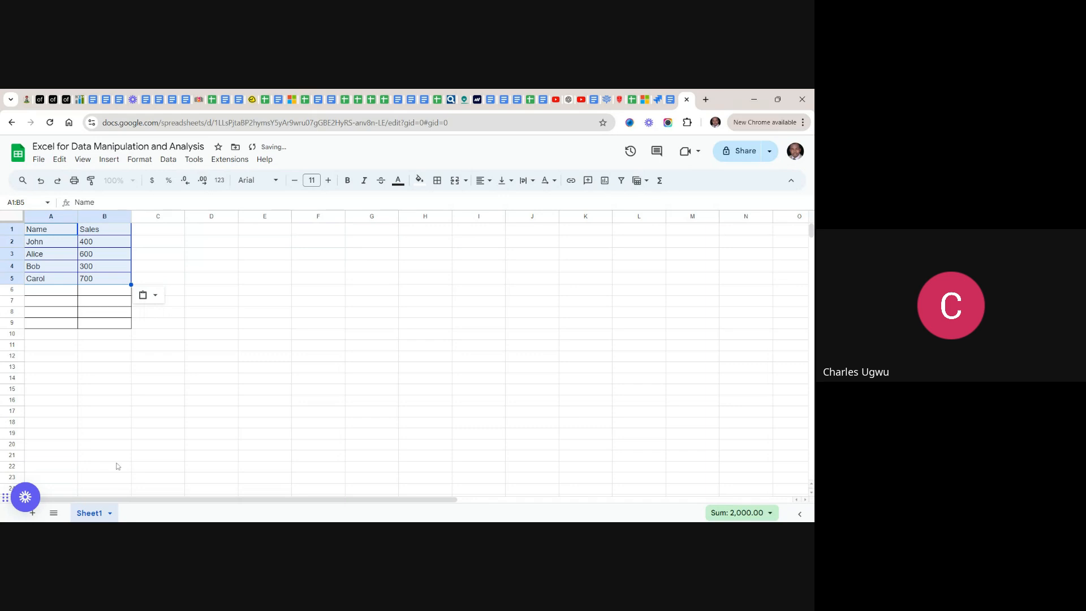
pyautogui.click(178, 382)
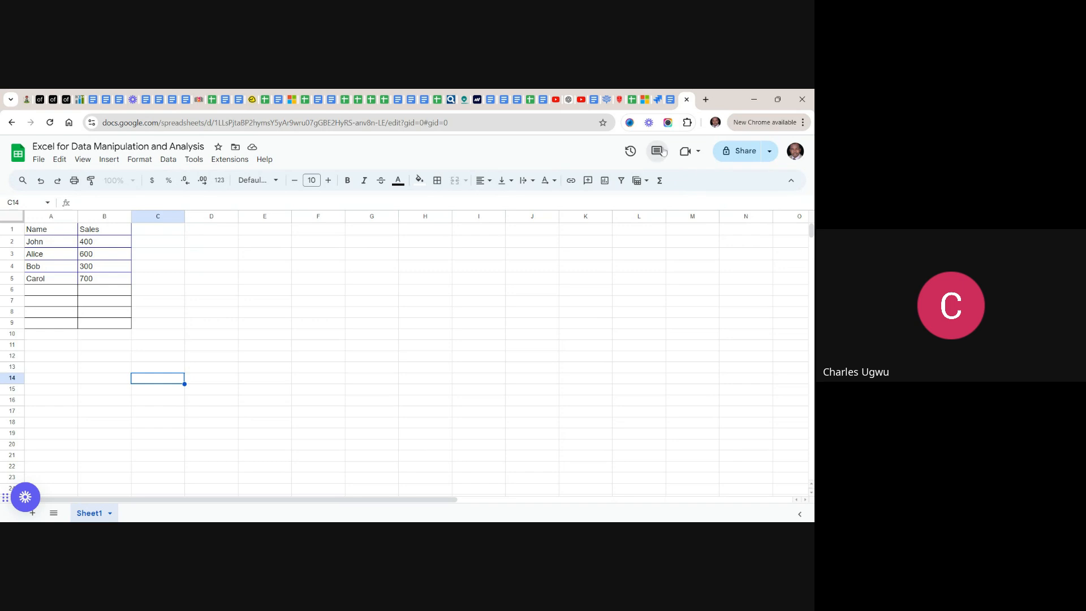
# - Copy the IF formula under Step 3 in the Data Analysis Mastery V.1 document and return to the spreadsheet
pyautogui.click(670, 100)
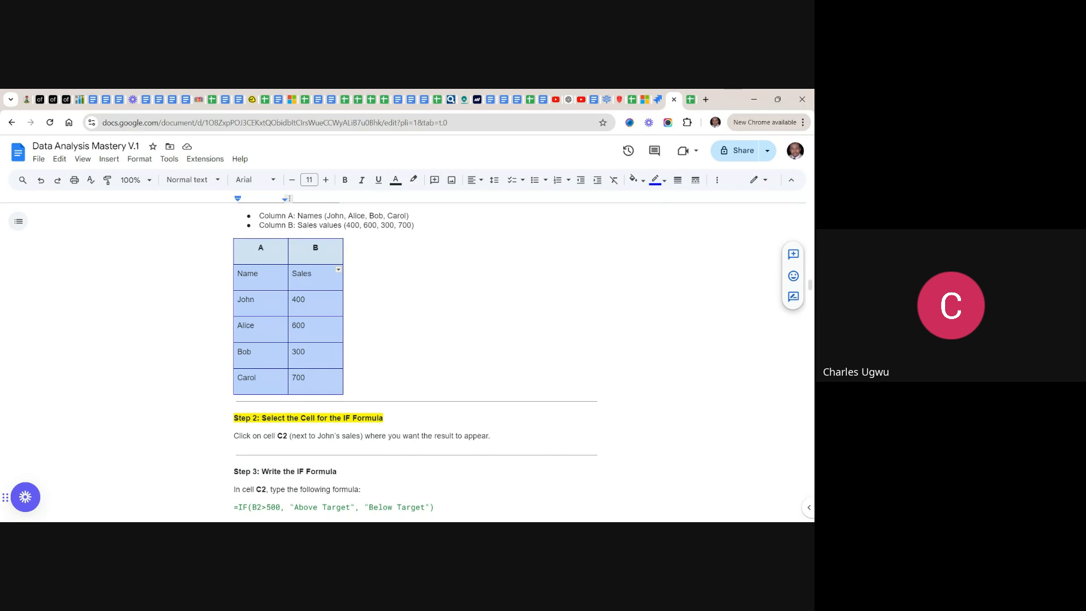
pyautogui.scroll(-1, 415, 362)
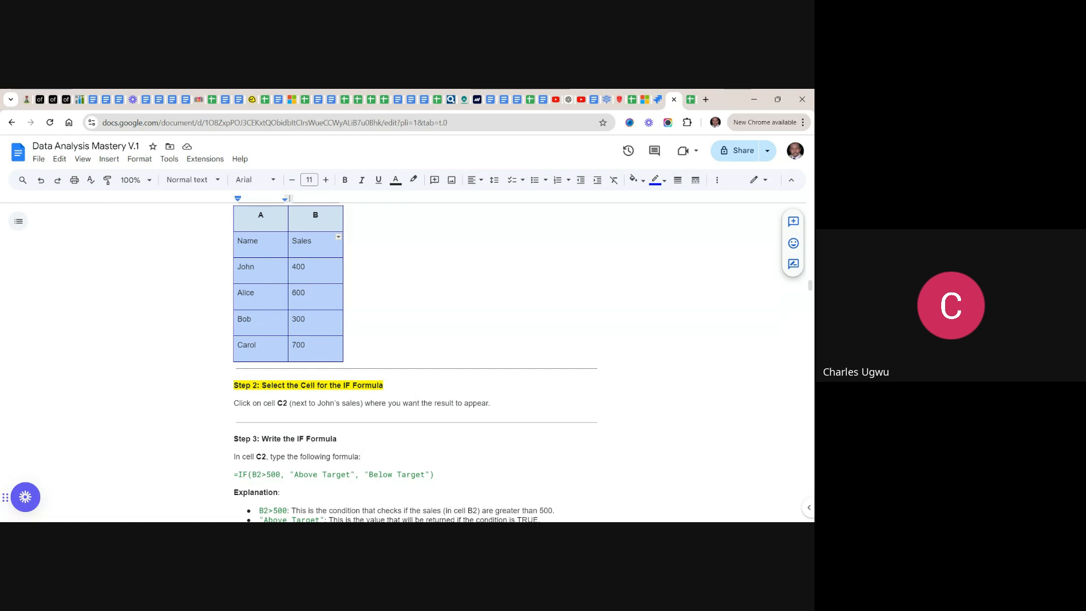
pyautogui.scroll(-2, 416, 362)
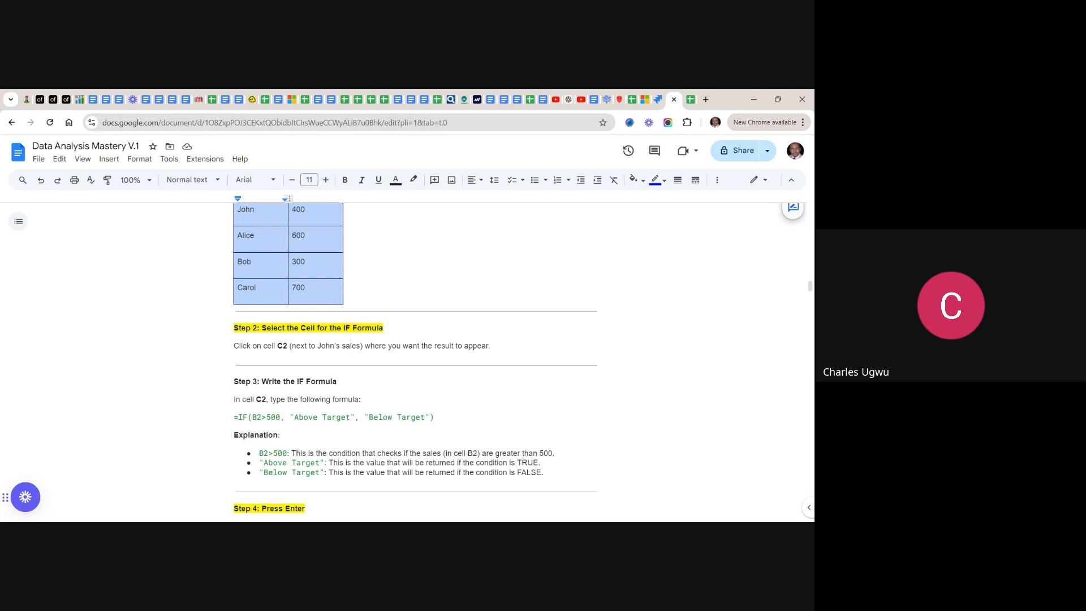
pyautogui.moveTo(234, 417); pyautogui.dragTo(340, 417)
pyautogui.click(365, 400)
pyautogui.tripleClick(362, 418)
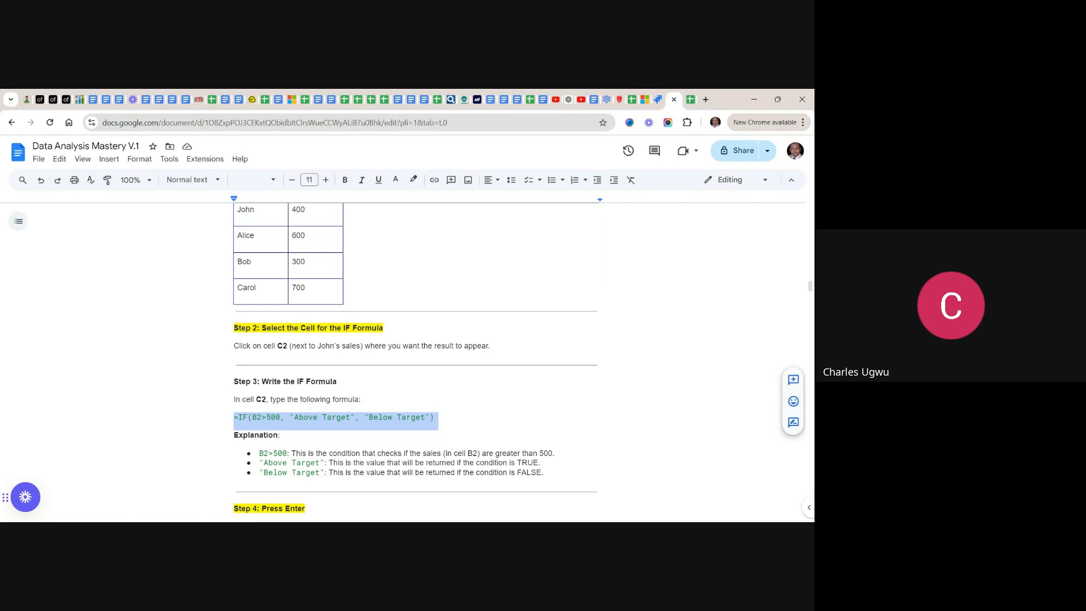
pyautogui.rightClick(406, 417)
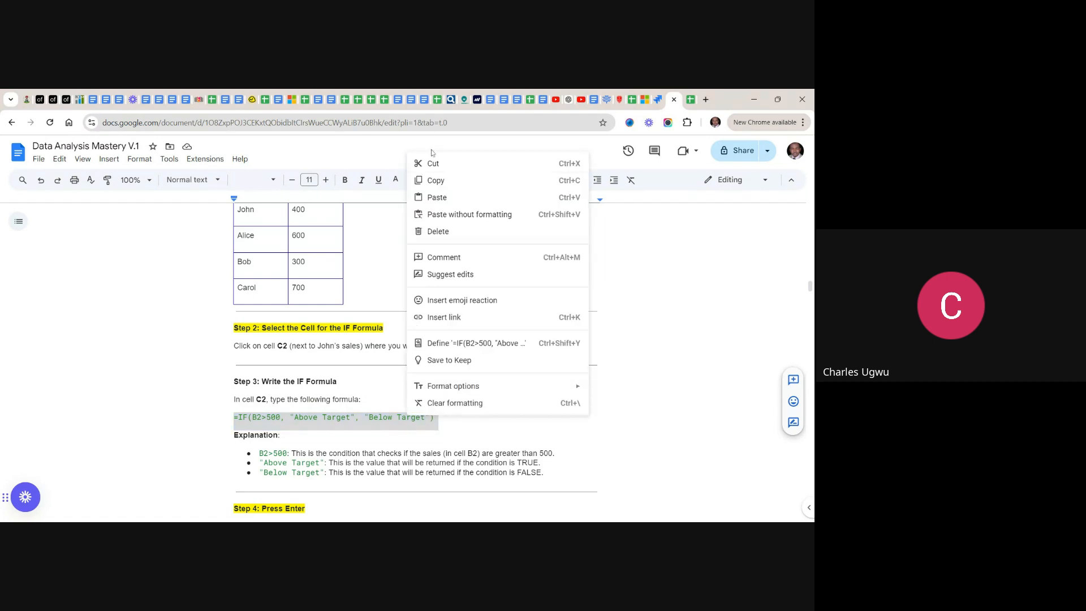
pyautogui.click(434, 181)
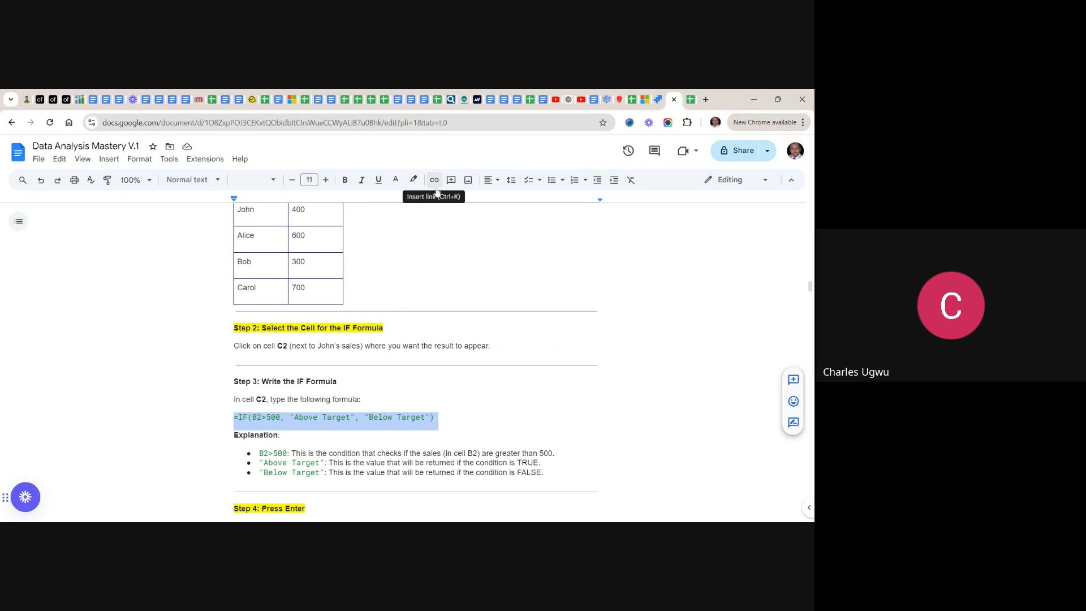
pyautogui.click(691, 100)
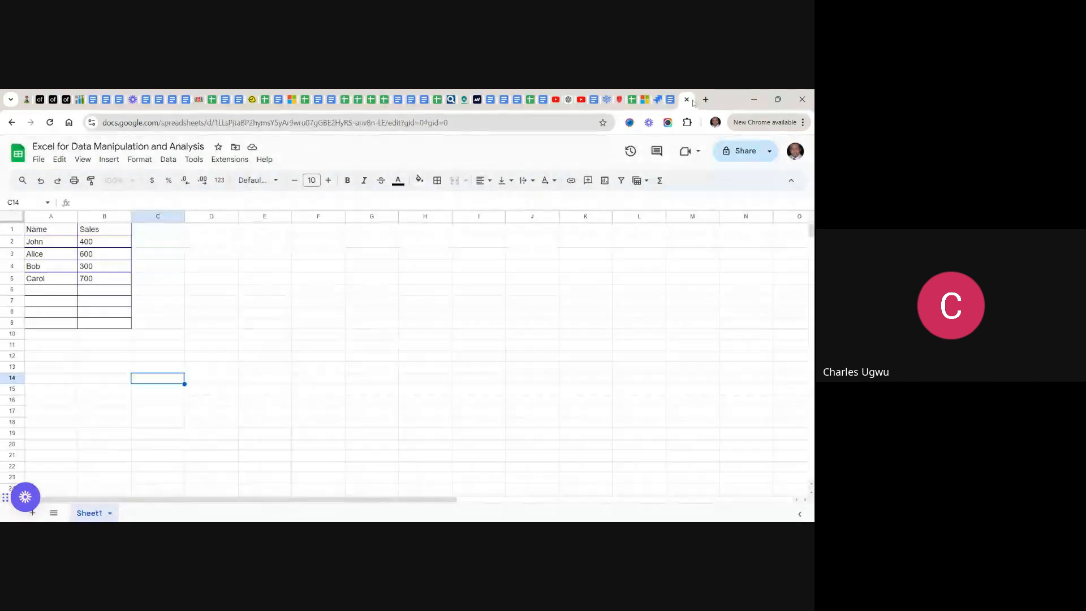
pyautogui.click(143, 232)
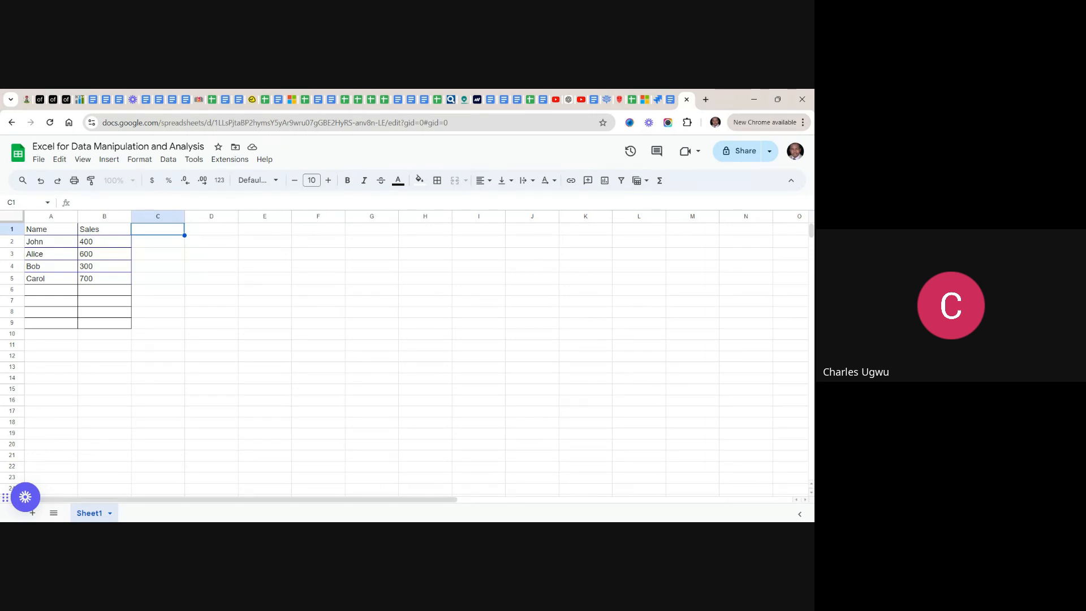
pyautogui.hotkey('ctrl', 'v')
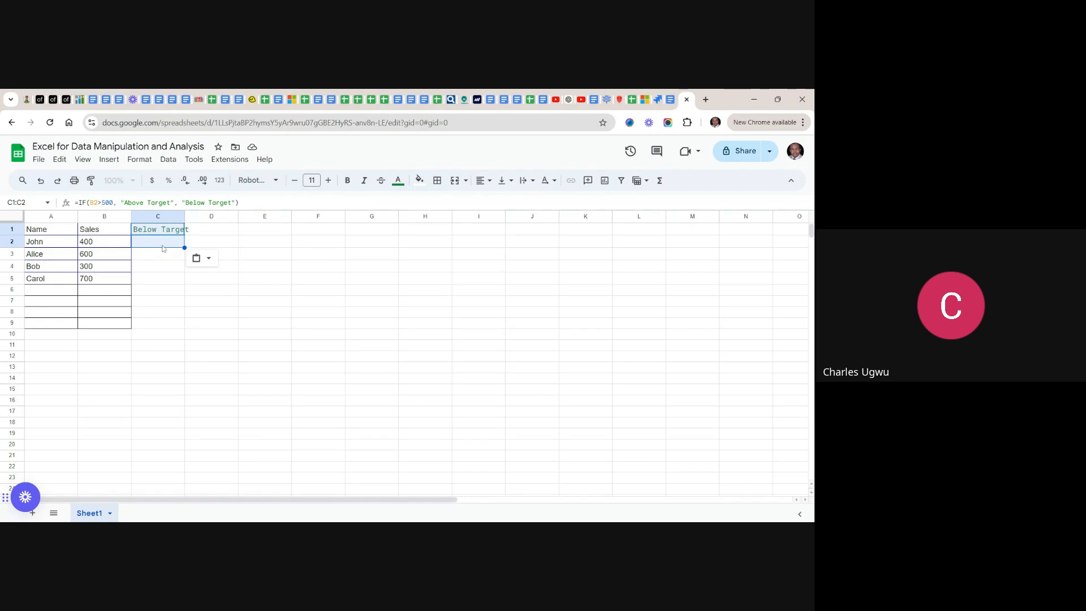
pyautogui.click(160, 245)
pyautogui.click(159, 233)
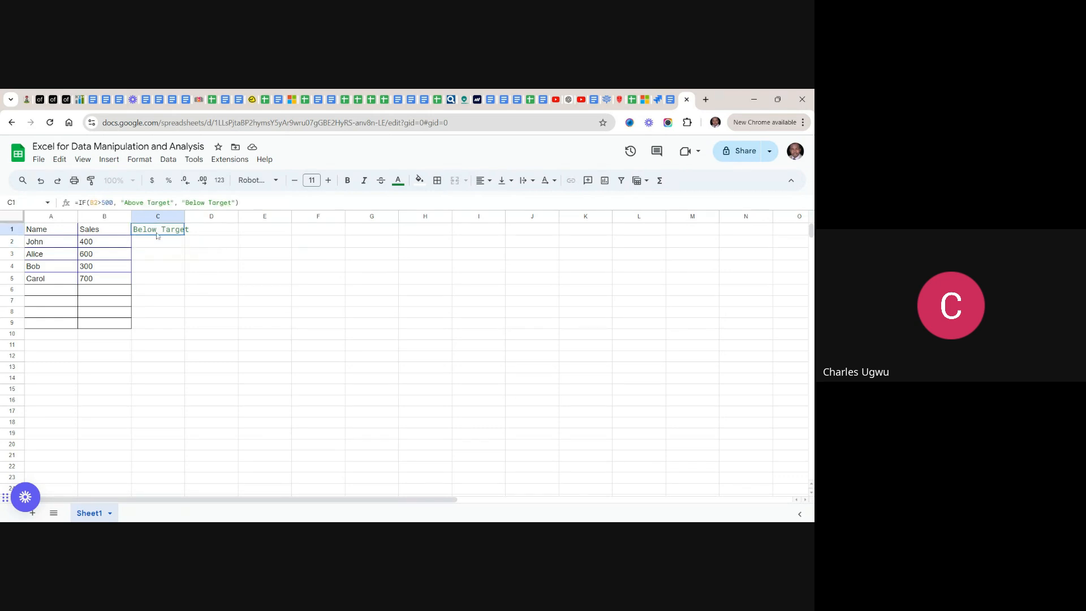
pyautogui.press('Delete')
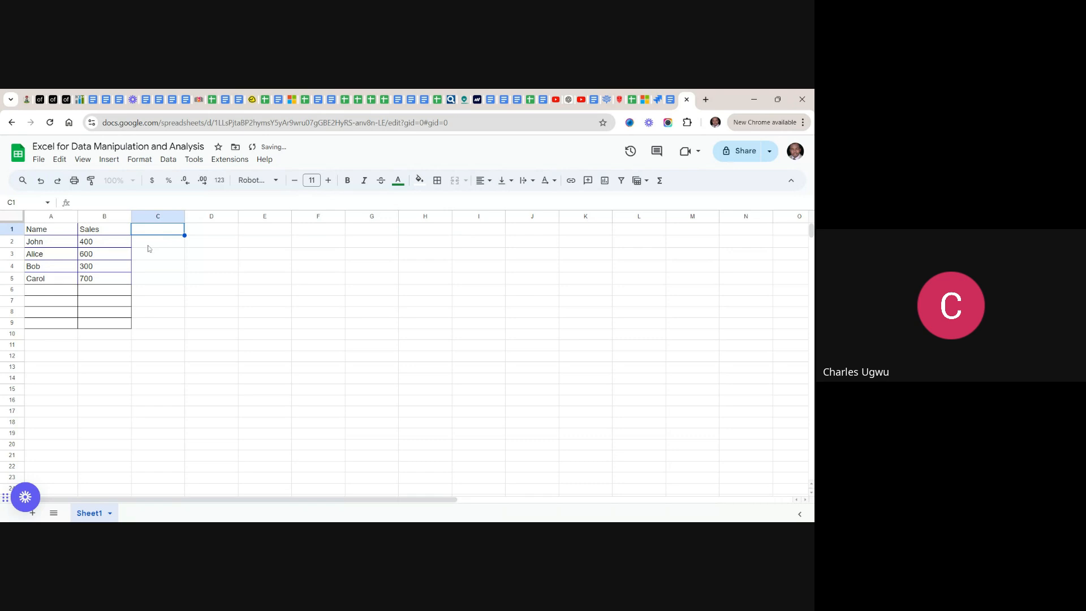
# - Paste =IF(B2>500, "Above Target", "Below Target") into cell C2, fill down to C6, and check the formulas in C2 and C4
pyautogui.click(147, 245)
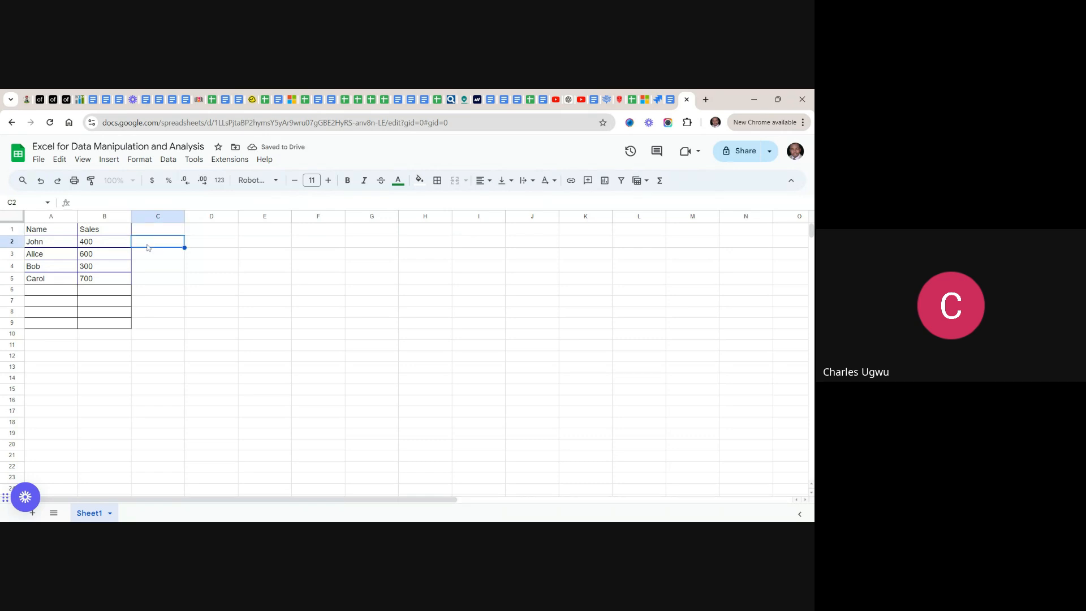
pyautogui.hotkey('ctrl', 'v')
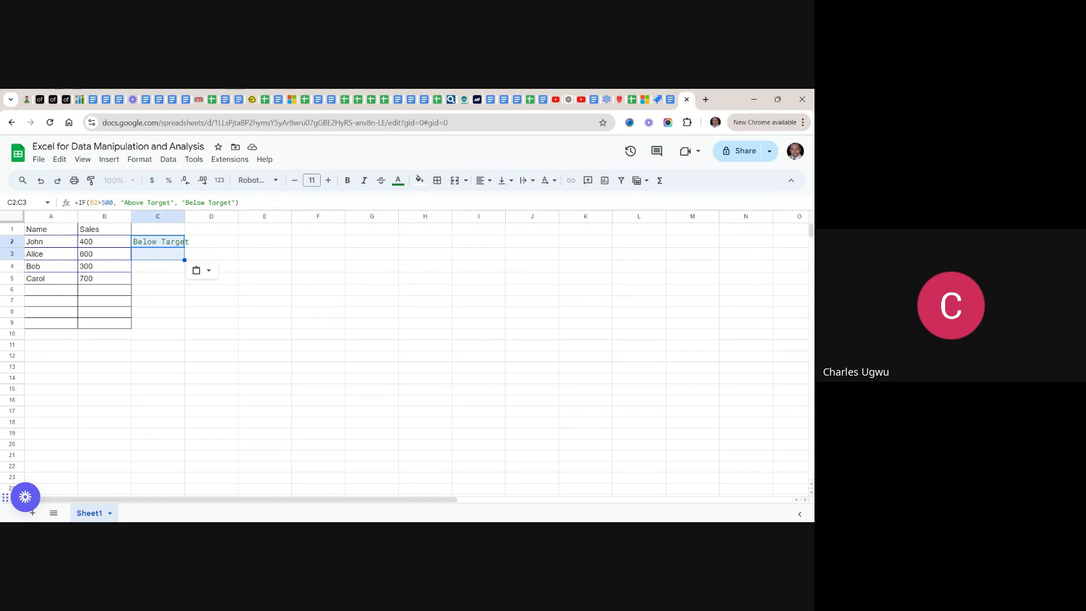
pyautogui.moveTo(185, 260); pyautogui.dragTo(184, 295)
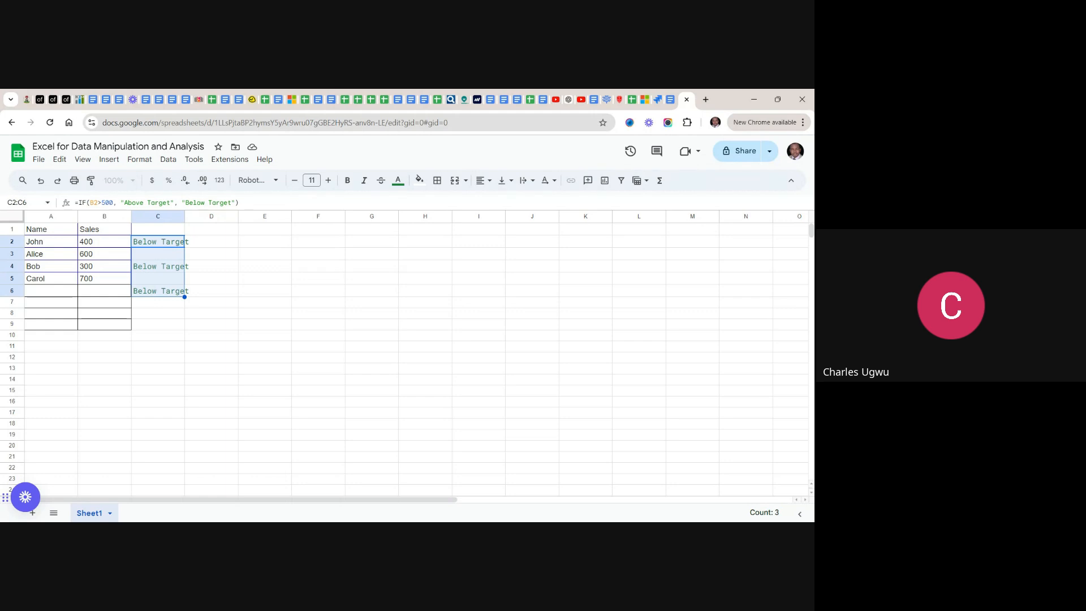
pyautogui.click(162, 242)
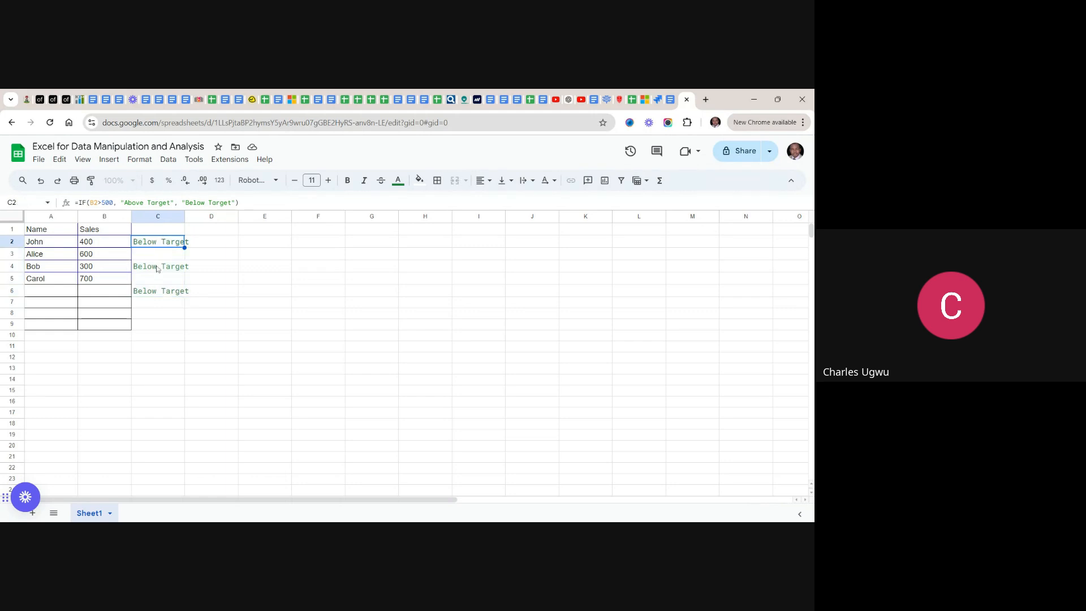
pyautogui.click(158, 268)
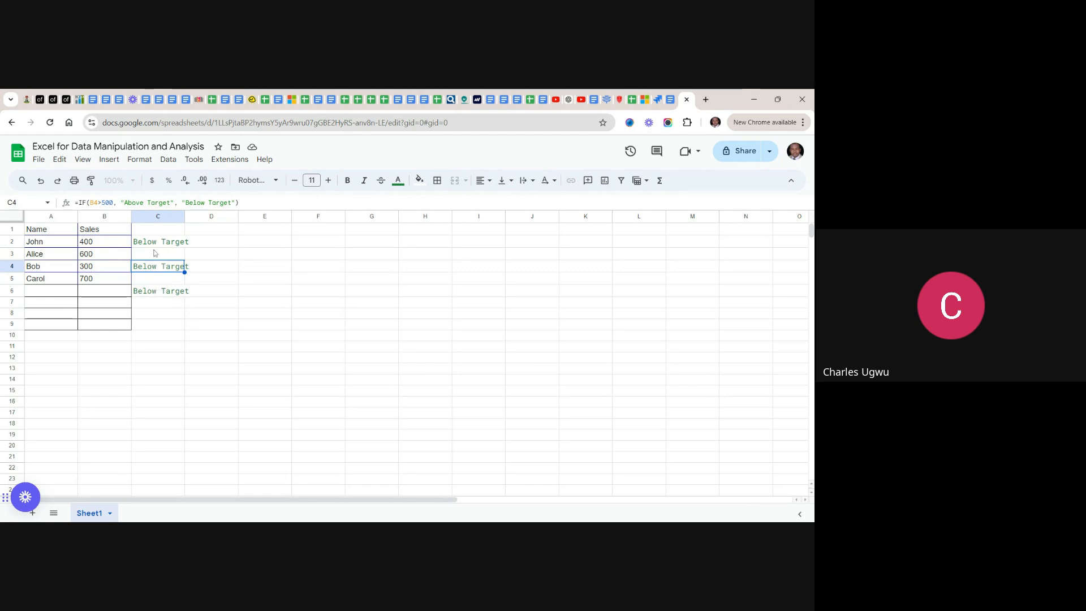
# - Clear the contents of cells C3:C6, keeping the IF formula in C2
pyautogui.click(154, 253)
pyautogui.moveTo(154, 253); pyautogui.dragTo(157, 295)
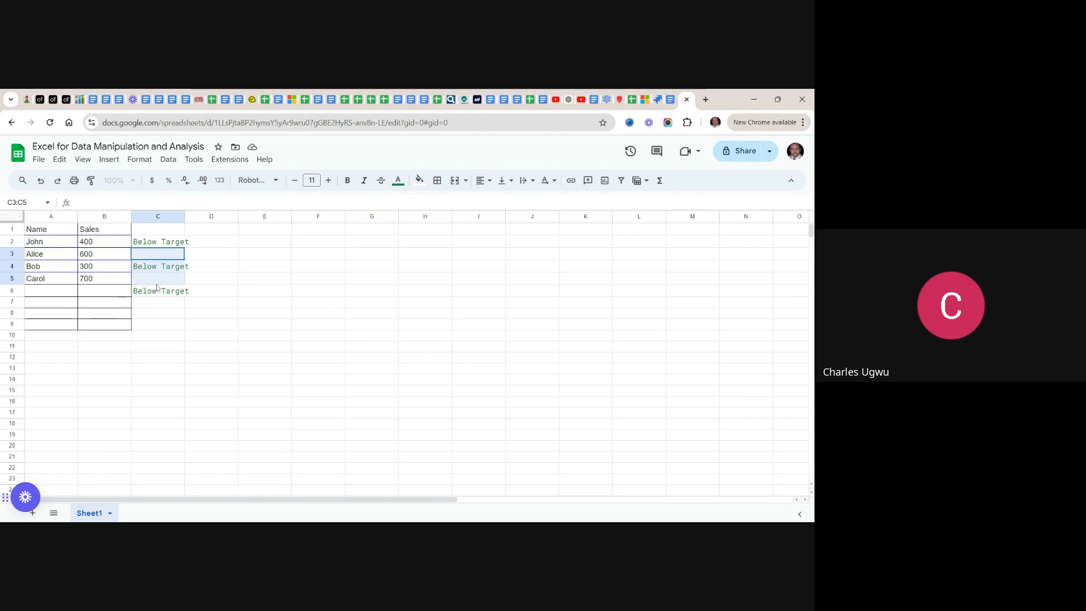
pyautogui.press('Delete')
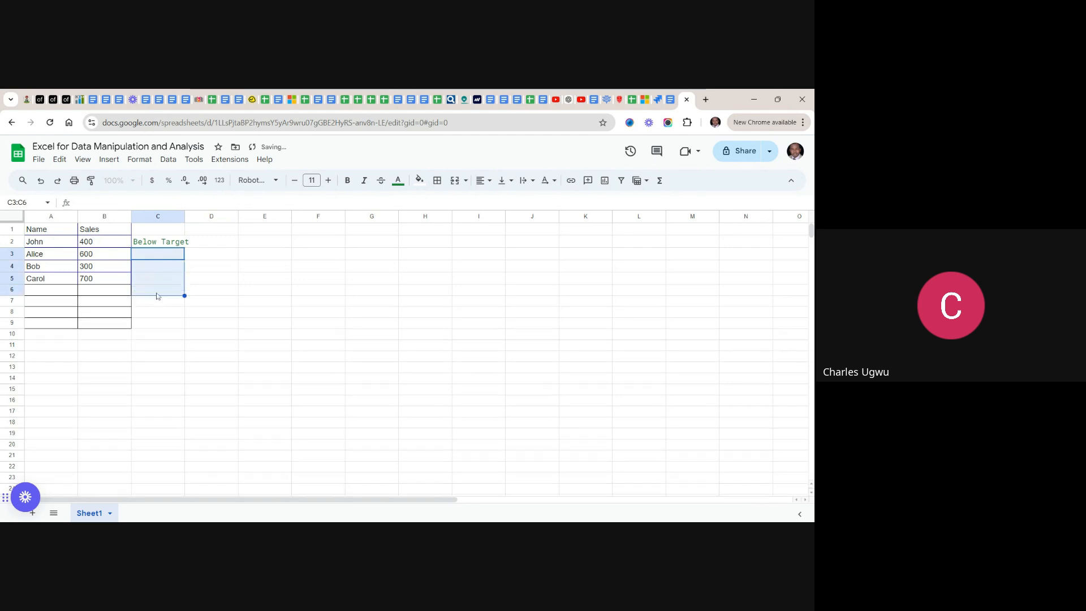
# - Fill the IF formula from C2 down to C5 and check the formula in C2
pyautogui.click(165, 245)
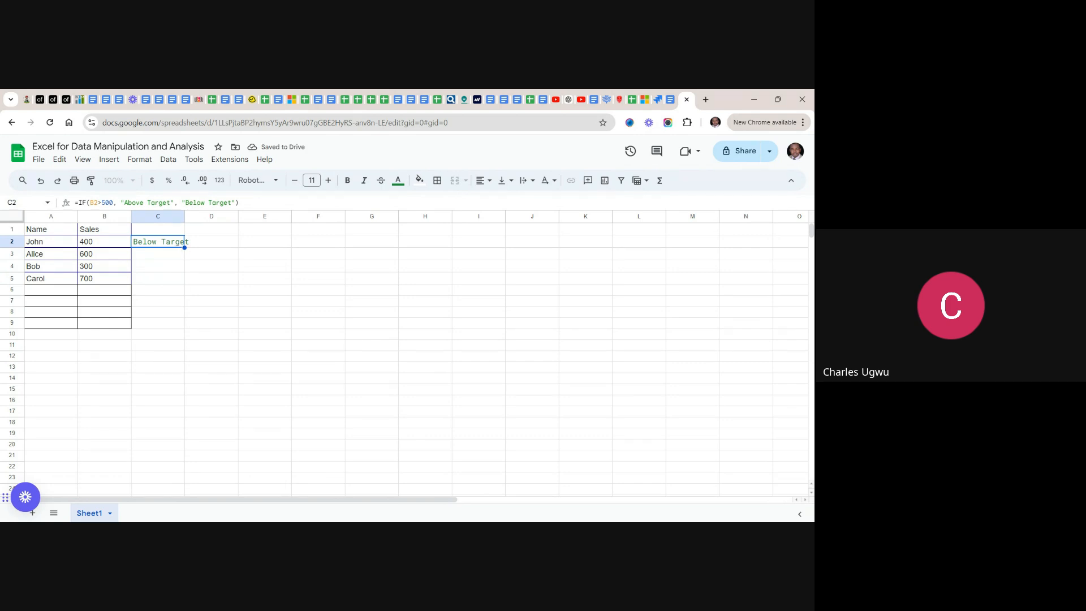
pyautogui.moveTo(184, 247); pyautogui.dragTo(185, 283)
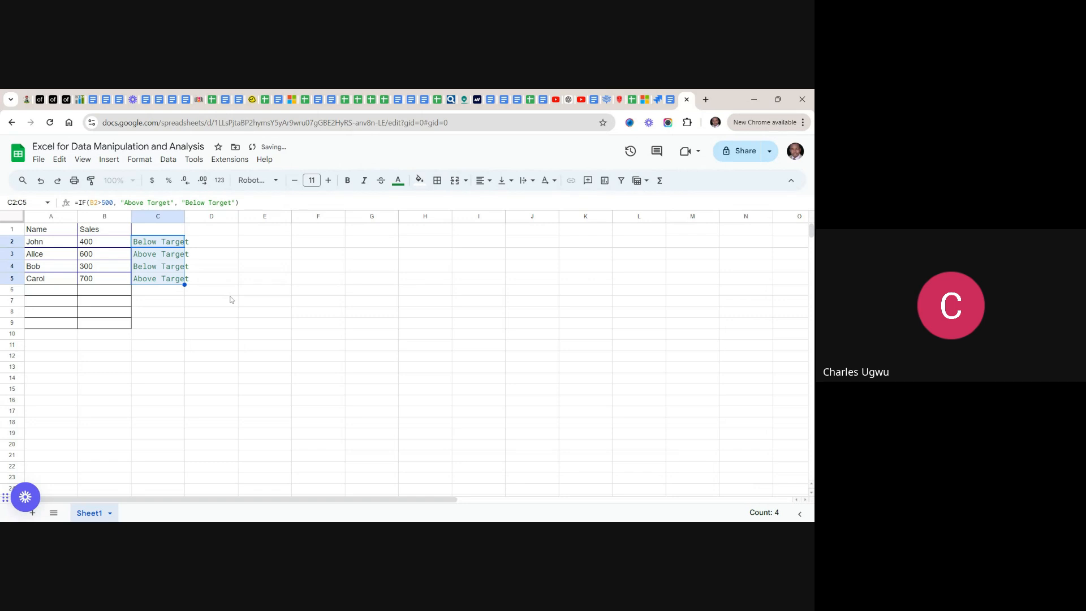
pyautogui.click(221, 279)
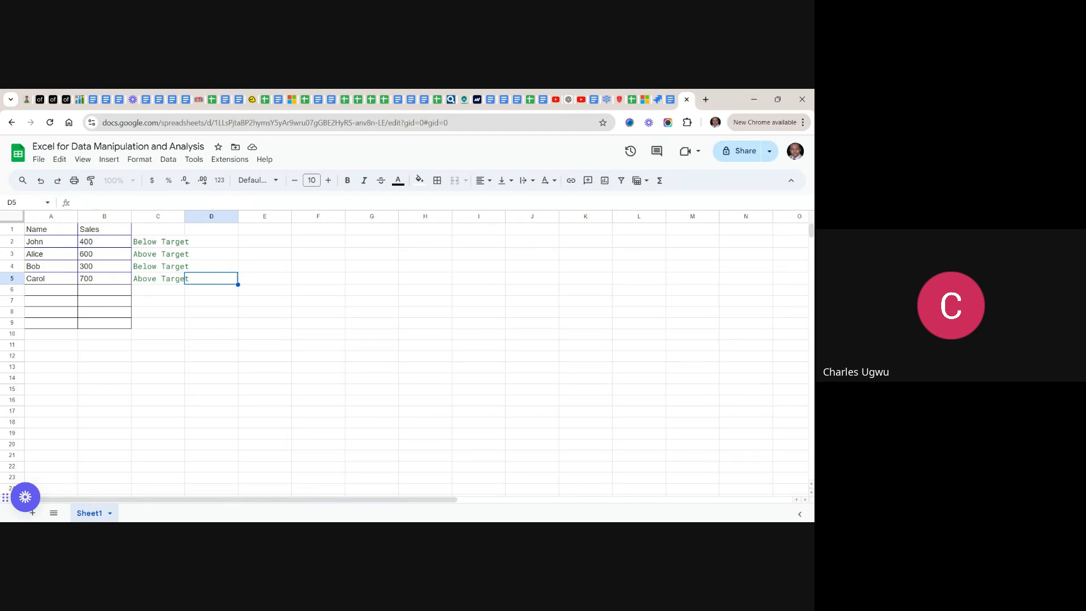
pyautogui.click(151, 246)
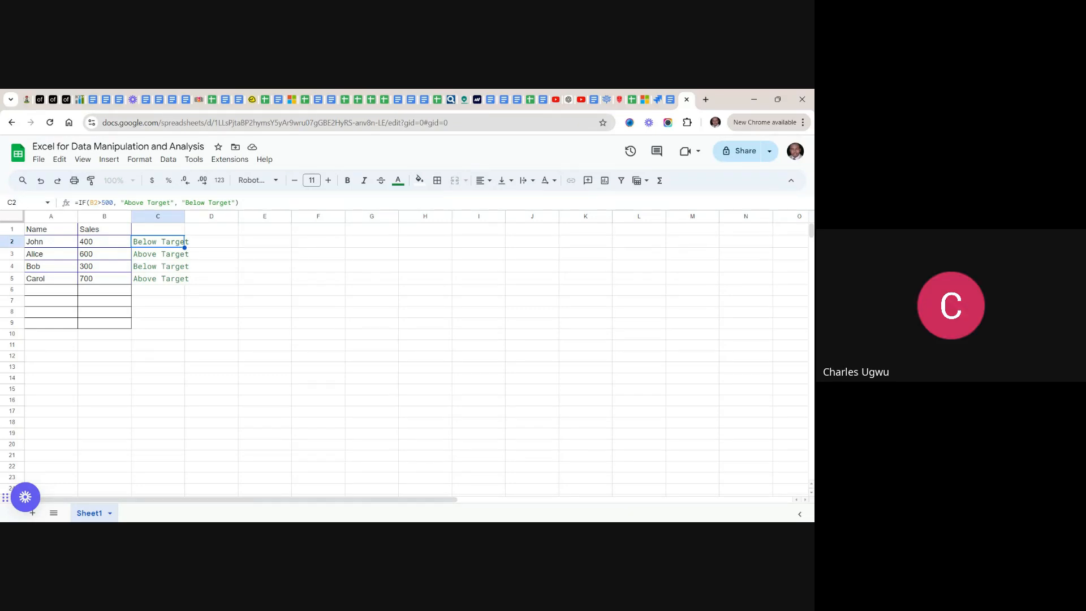
# - Switch to the Data Analysis Mastery V.1 document and review the IF Function section's description, syntax and sales example
pyautogui.click(672, 105)
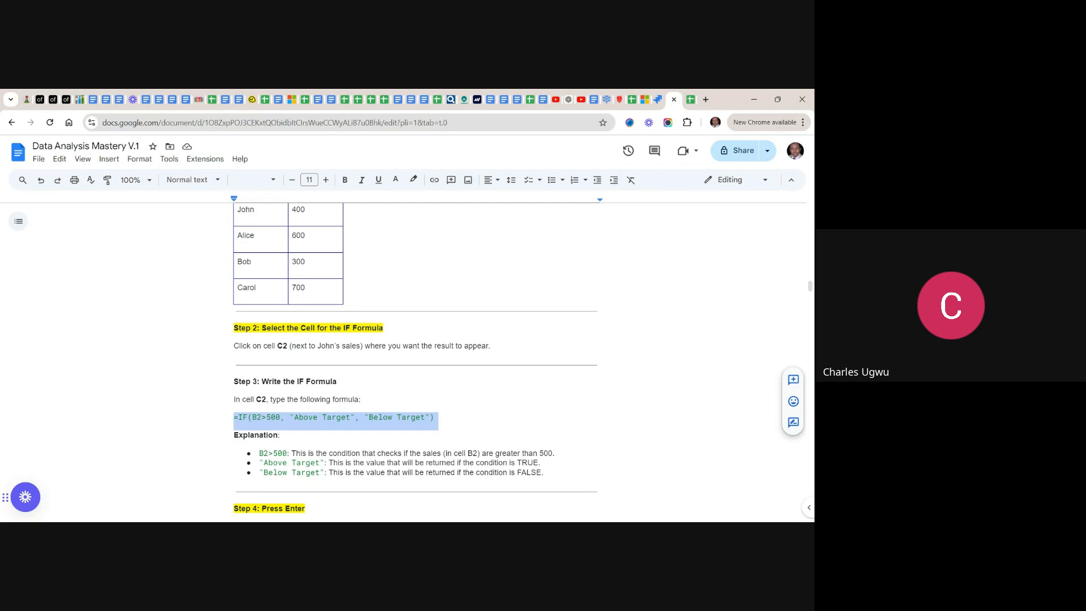
pyautogui.scroll(-1, 415, 362)
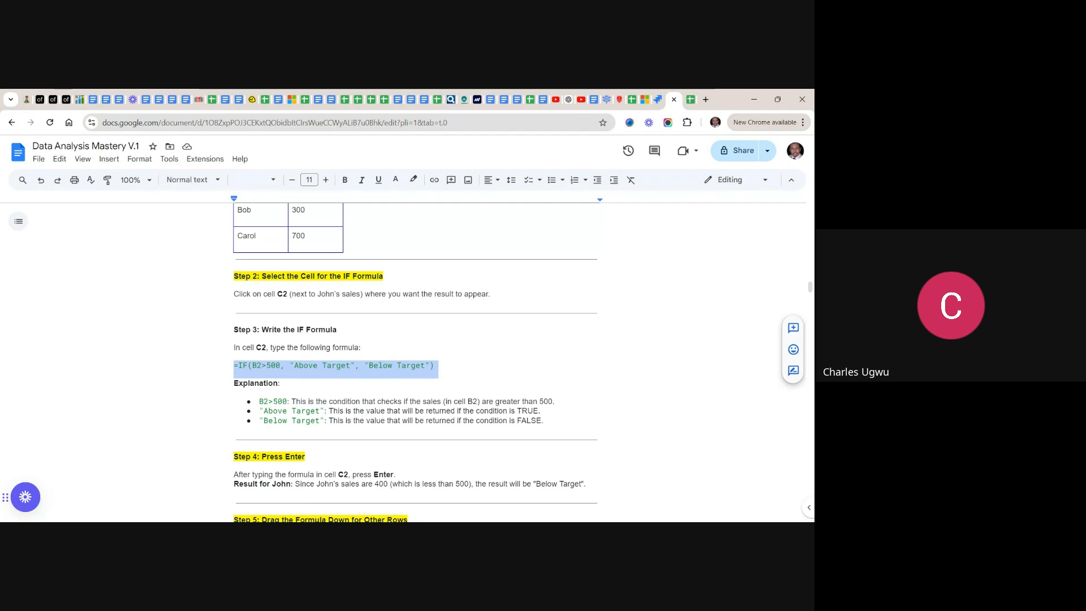
pyautogui.scroll(6, 415, 362)
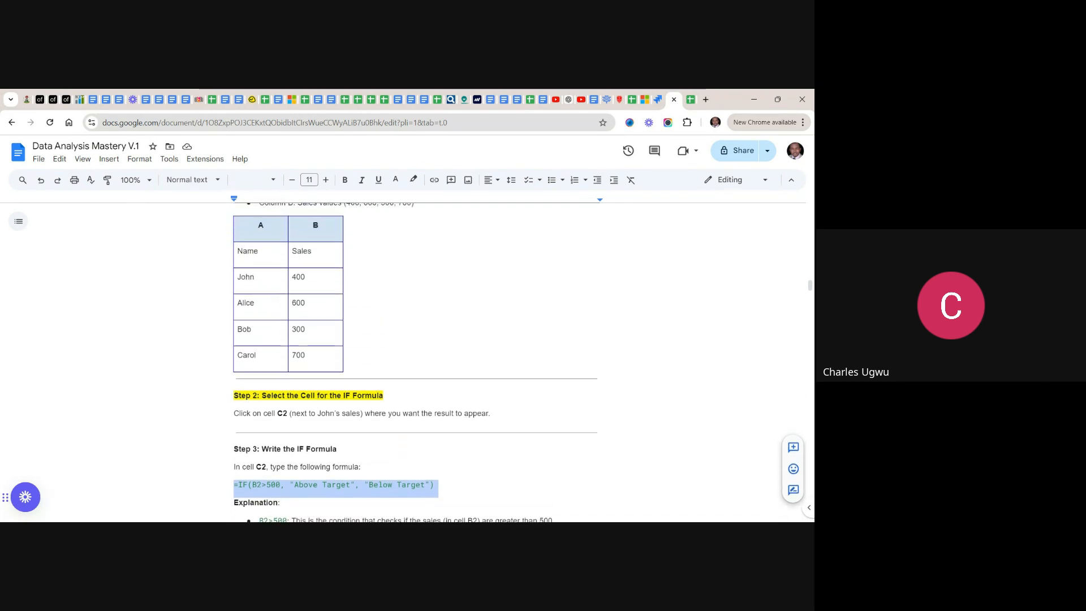
pyautogui.scroll(6, 416, 362)
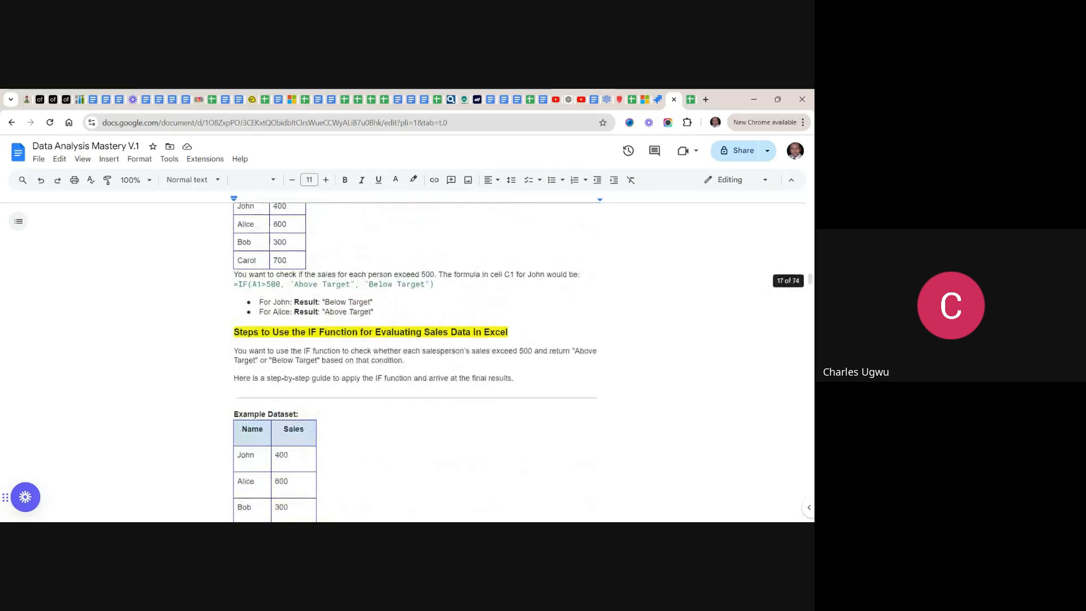
pyautogui.scroll(1, 415, 361)
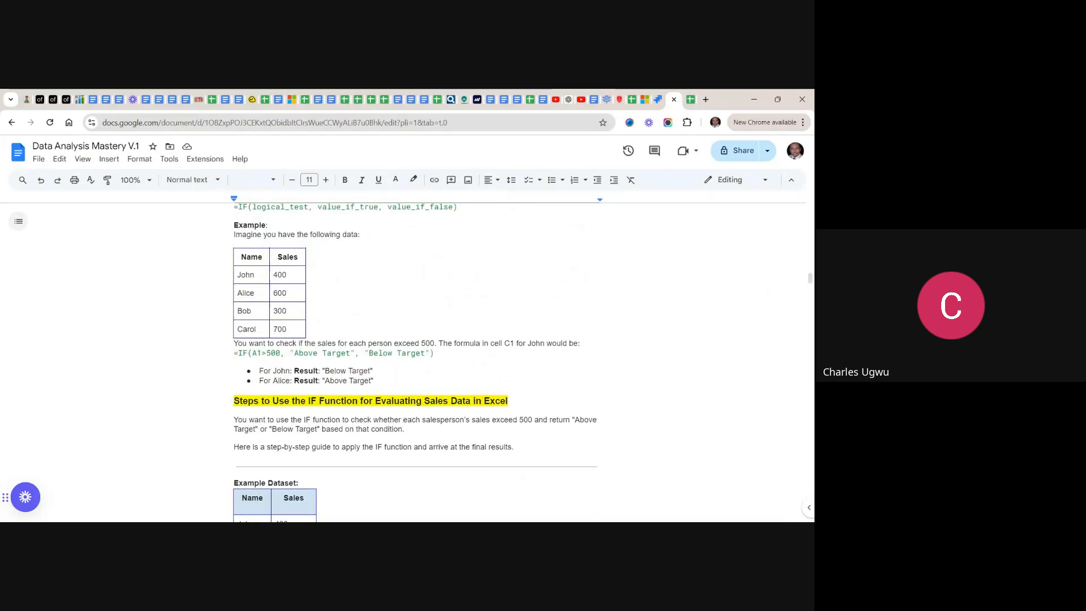
pyautogui.scroll(2, 416, 362)
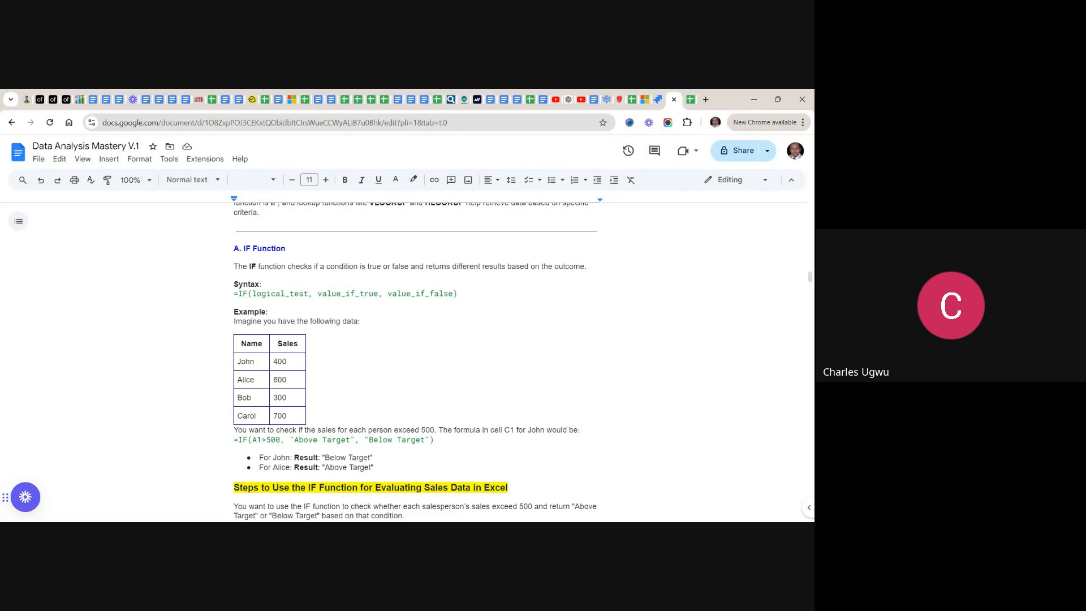
pyautogui.scroll(3, 415, 362)
pyautogui.scroll(1, 415, 362)
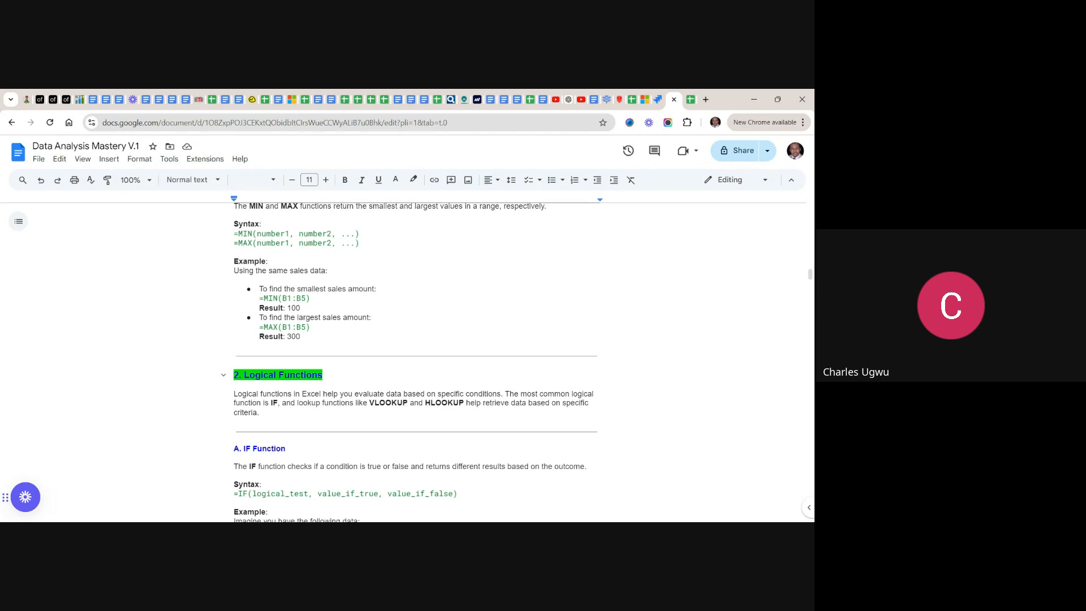
pyautogui.scroll(-4, 415, 362)
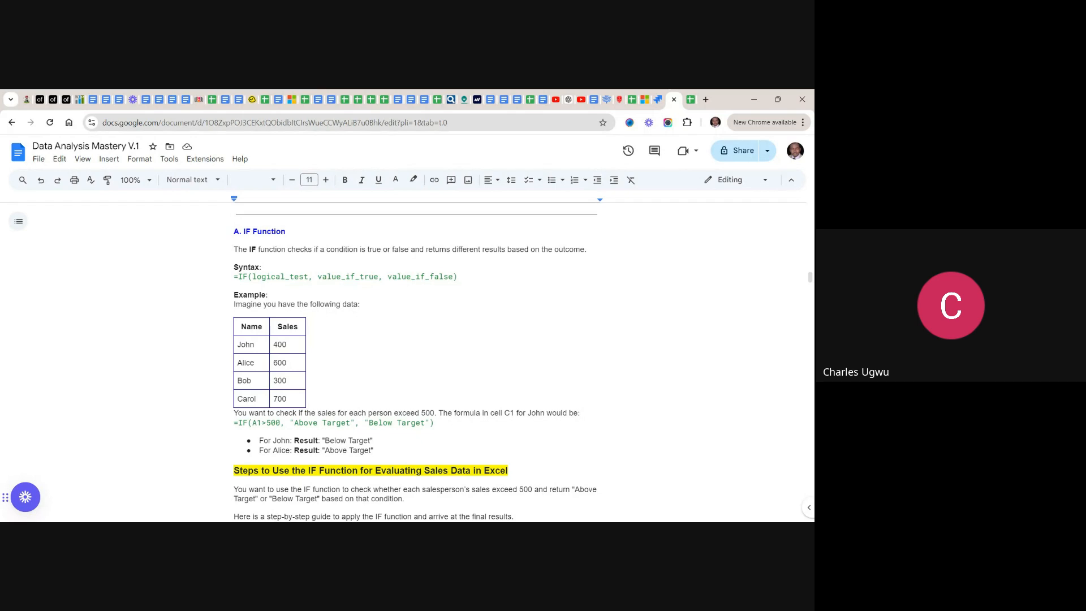
pyautogui.scroll(-1, 414, 362)
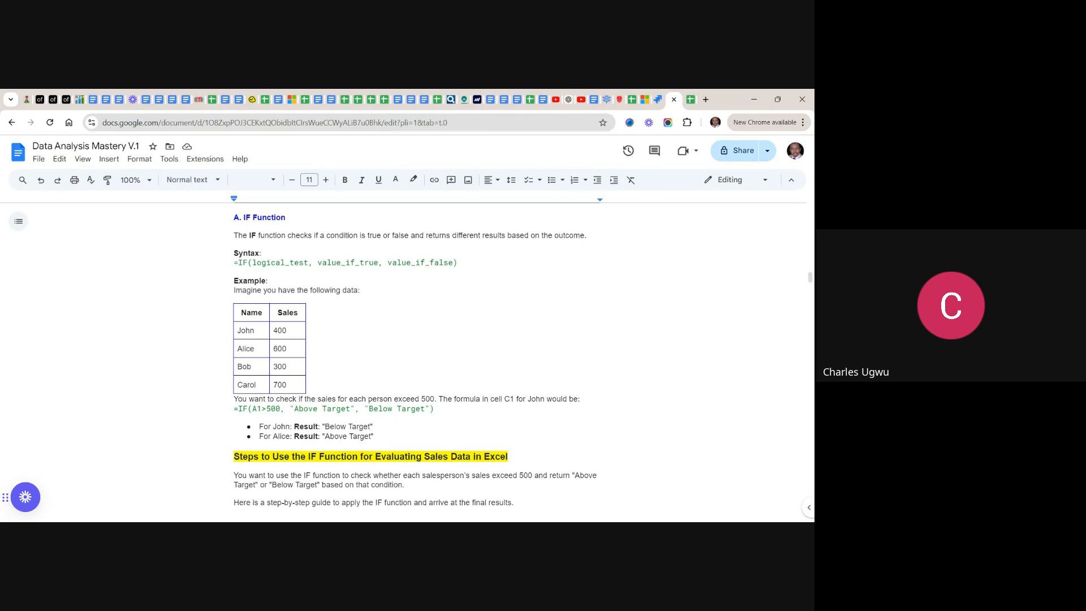
pyautogui.scroll(-3, 414, 355)
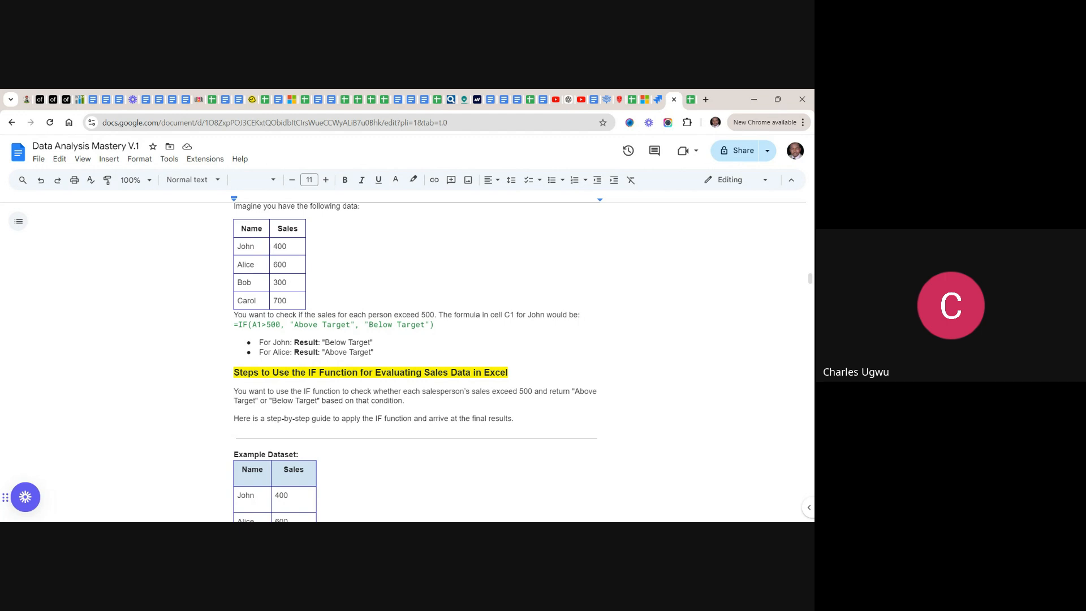
pyautogui.scroll(3, 414, 362)
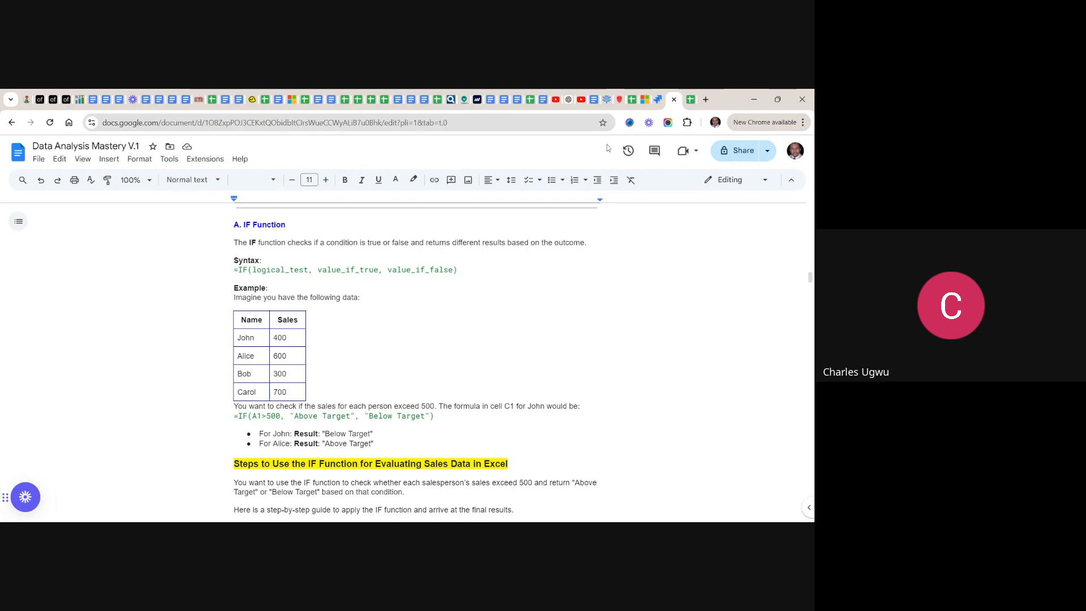
# - Look at the IF results in the spreadsheet and return to the document's Logical Functions introduction and IF Function example
pyautogui.click(691, 105)
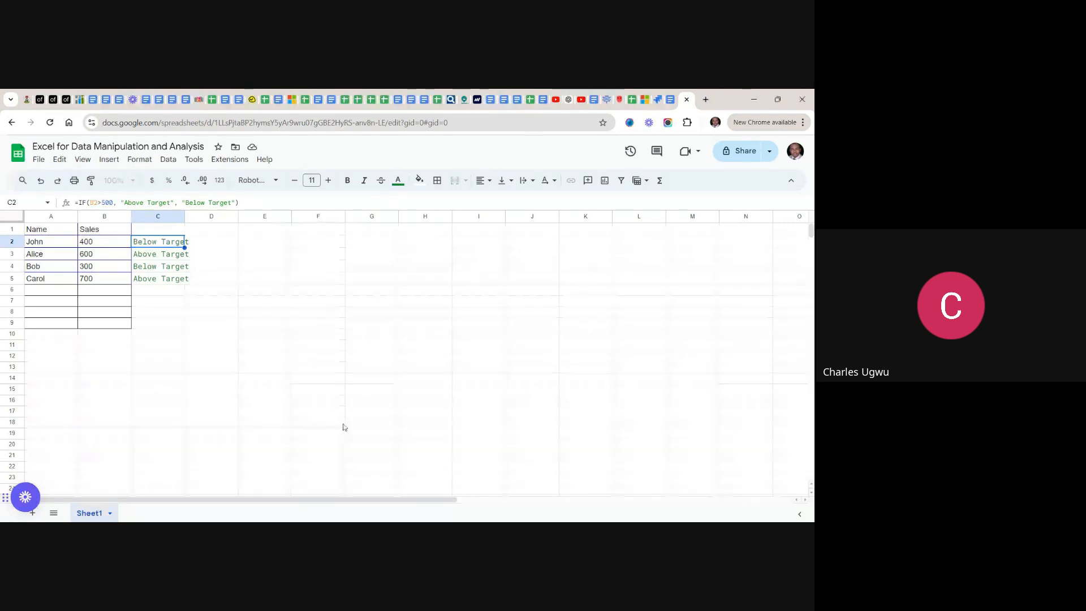
pyautogui.click(673, 104)
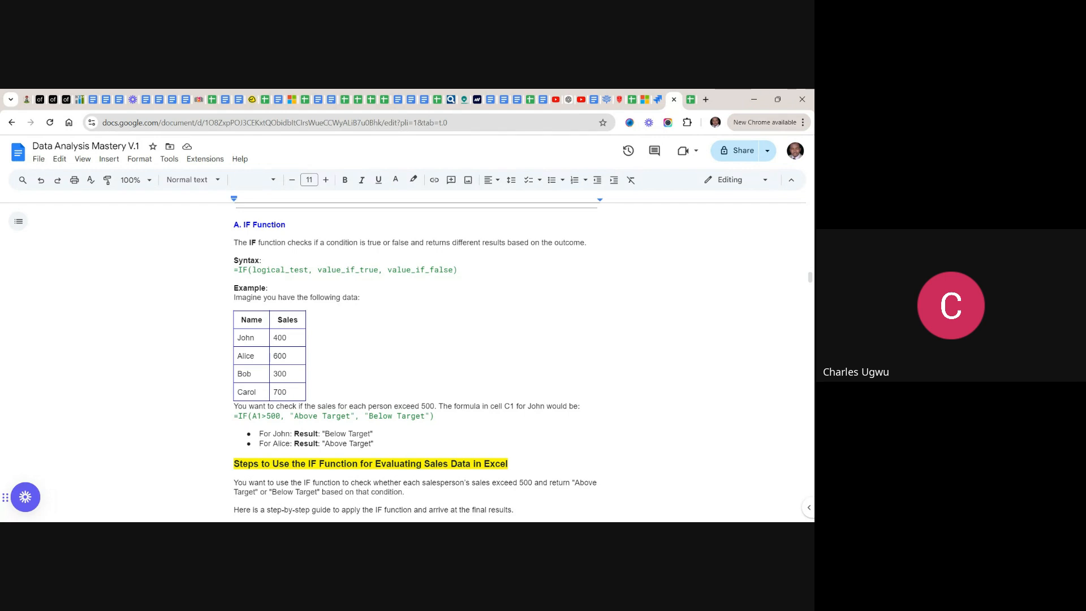
pyautogui.scroll(5, 416, 362)
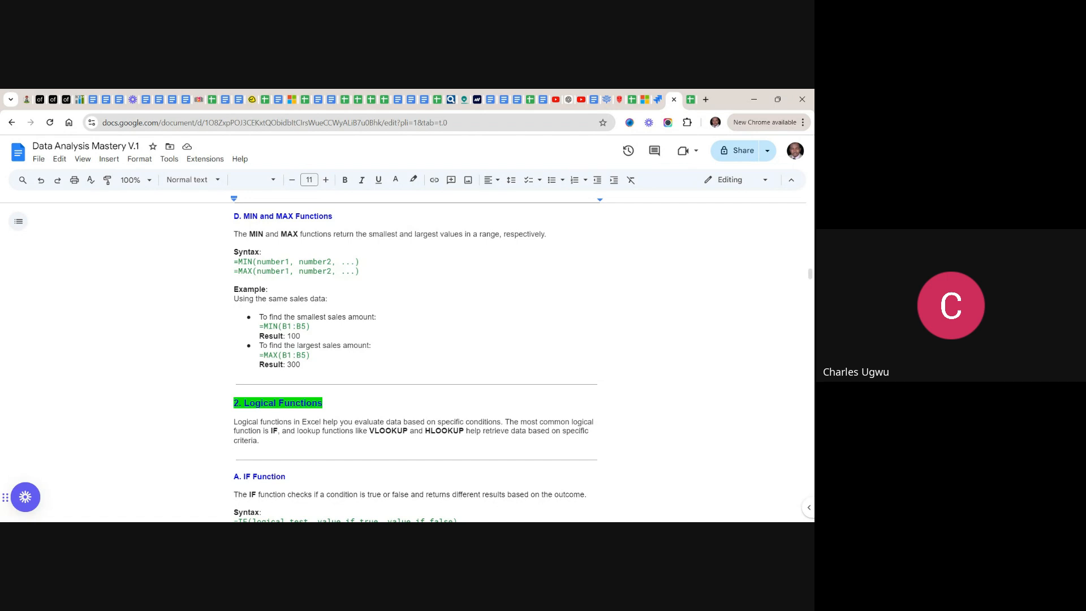
pyautogui.scroll(-2, 415, 362)
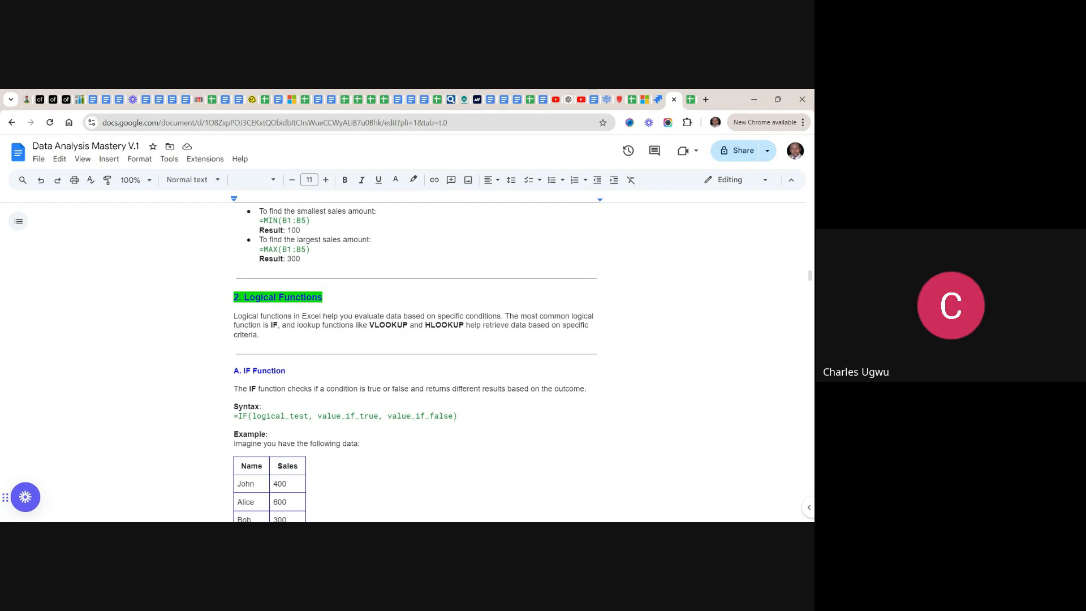
pyautogui.scroll(-3, 415, 362)
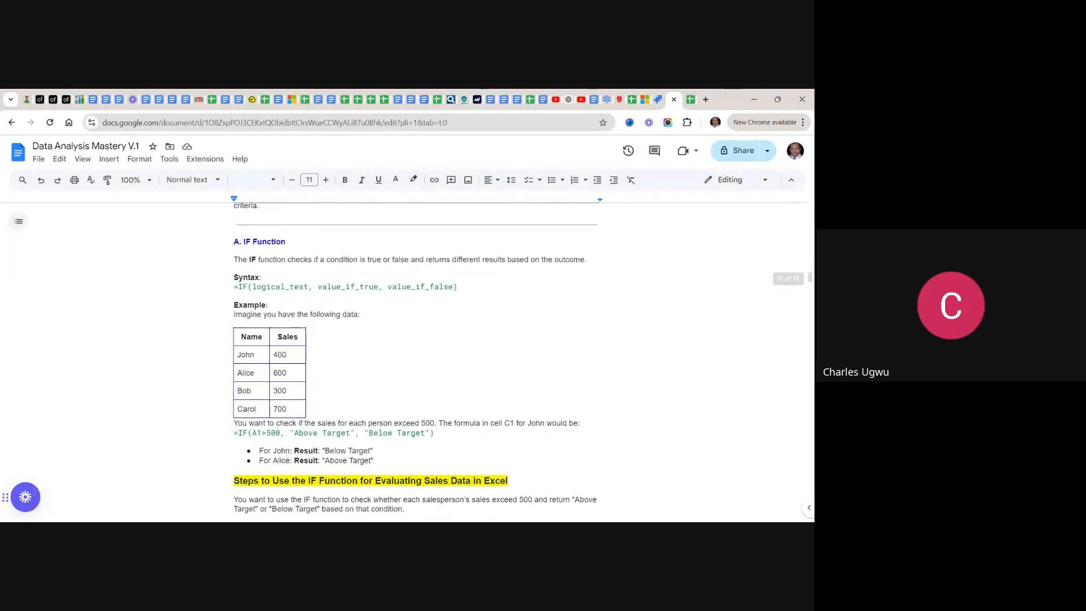
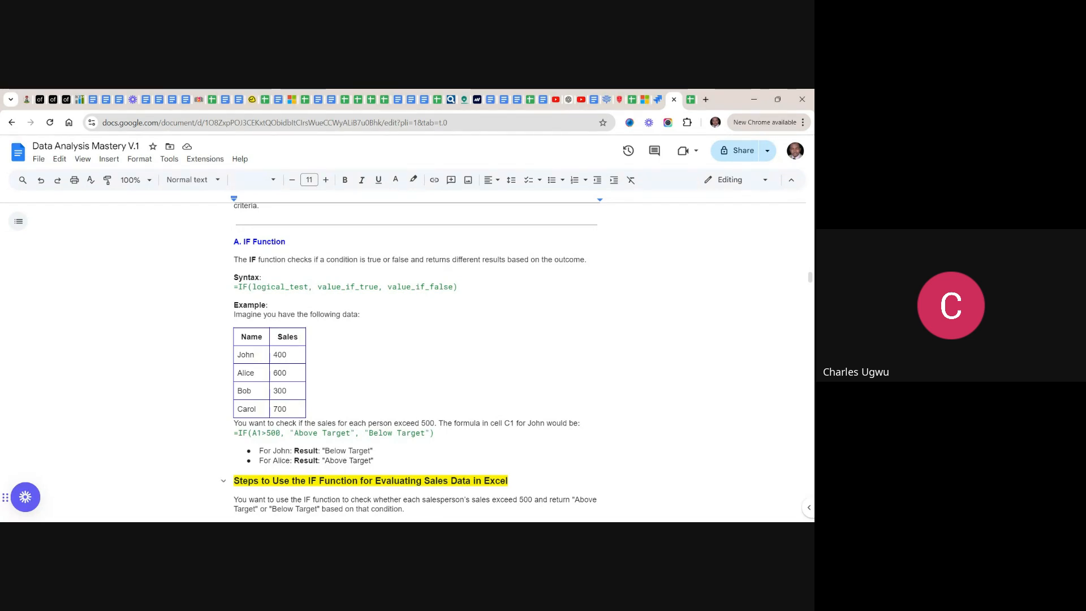
# - Read through the IF example's dataset, goal and step-by-step process down to the Final Results table and Summary of Steps
pyautogui.scroll(-10, 414, 362)
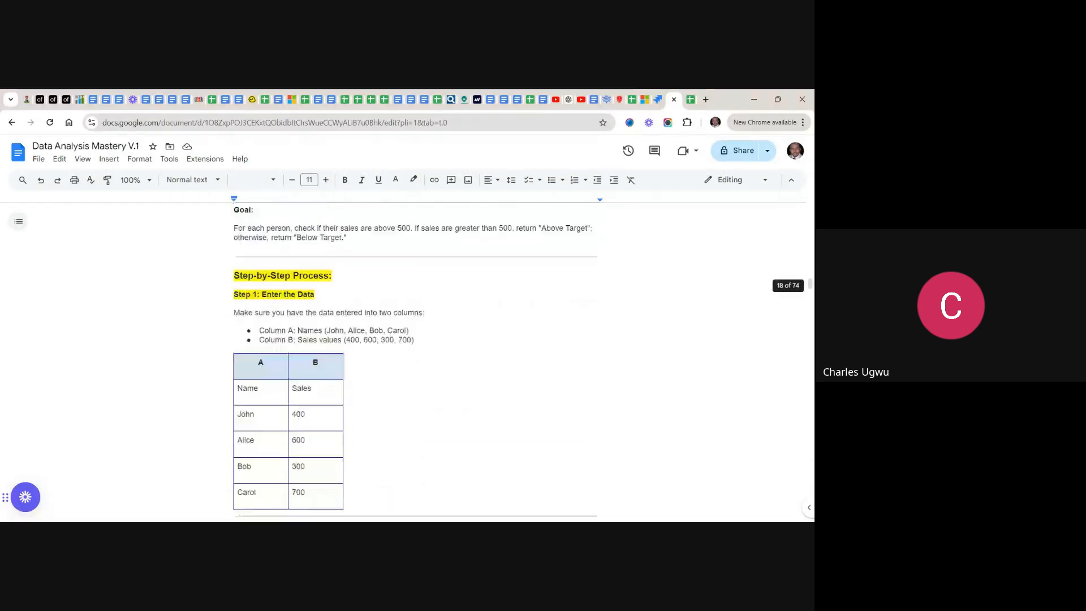
pyautogui.scroll(6, 414, 362)
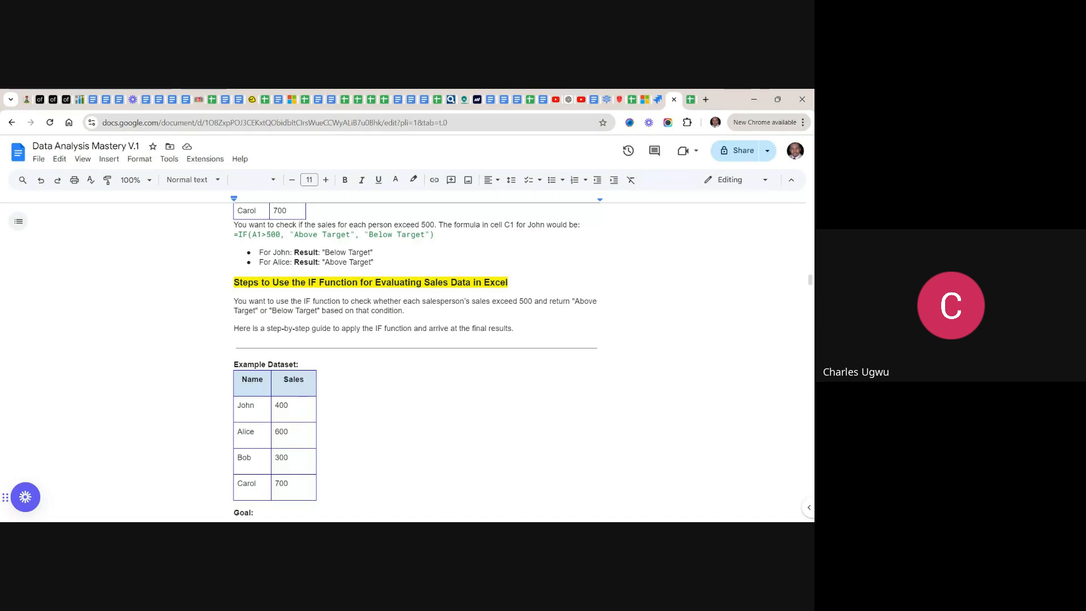
pyautogui.scroll(-6, 414, 362)
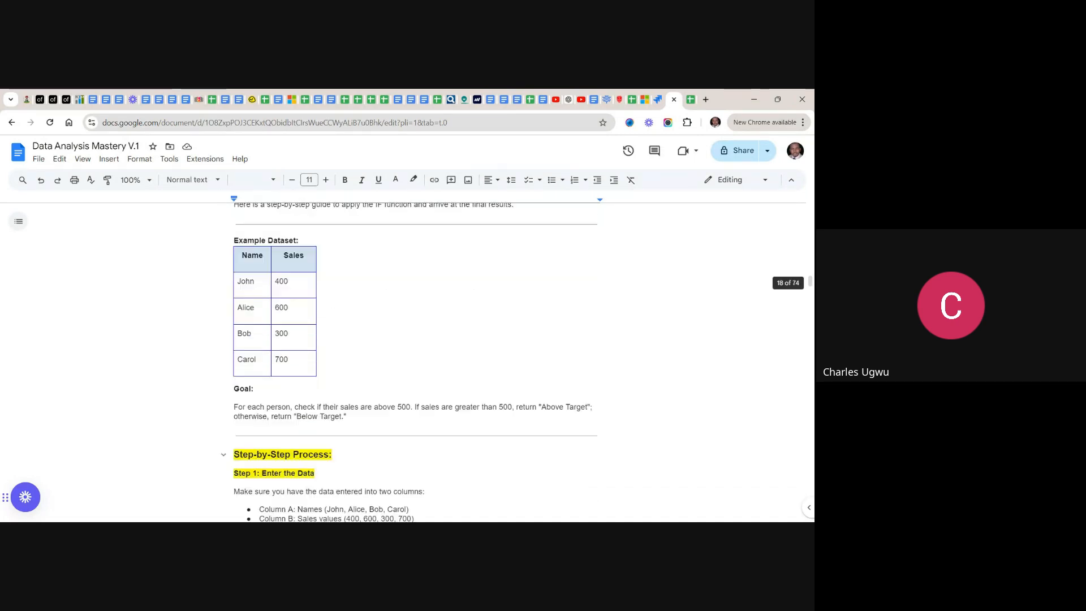
pyautogui.scroll(-1, 414, 362)
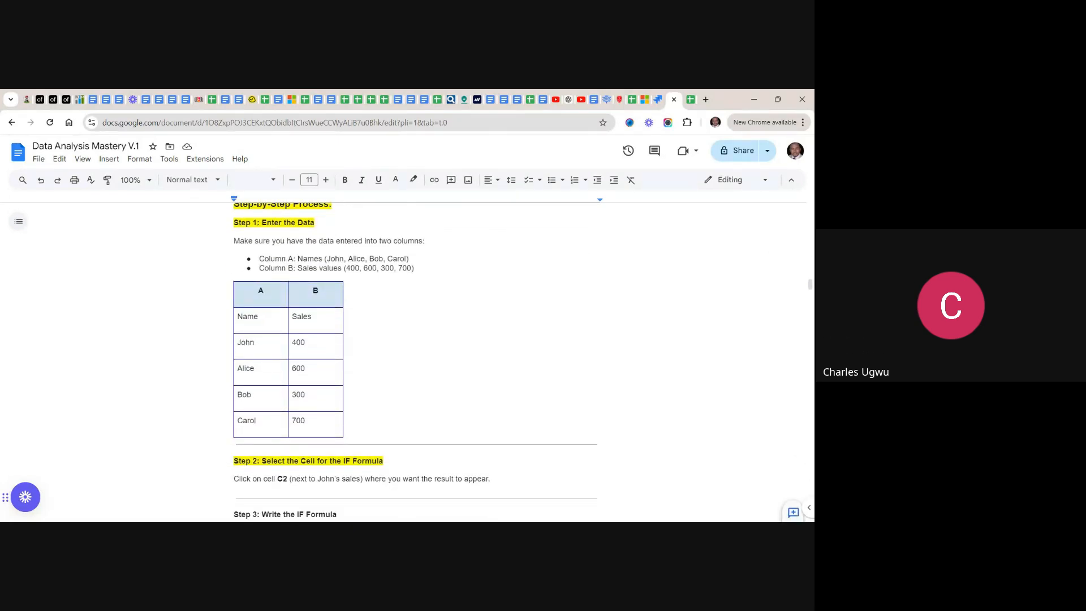
pyautogui.scroll(-1, 414, 362)
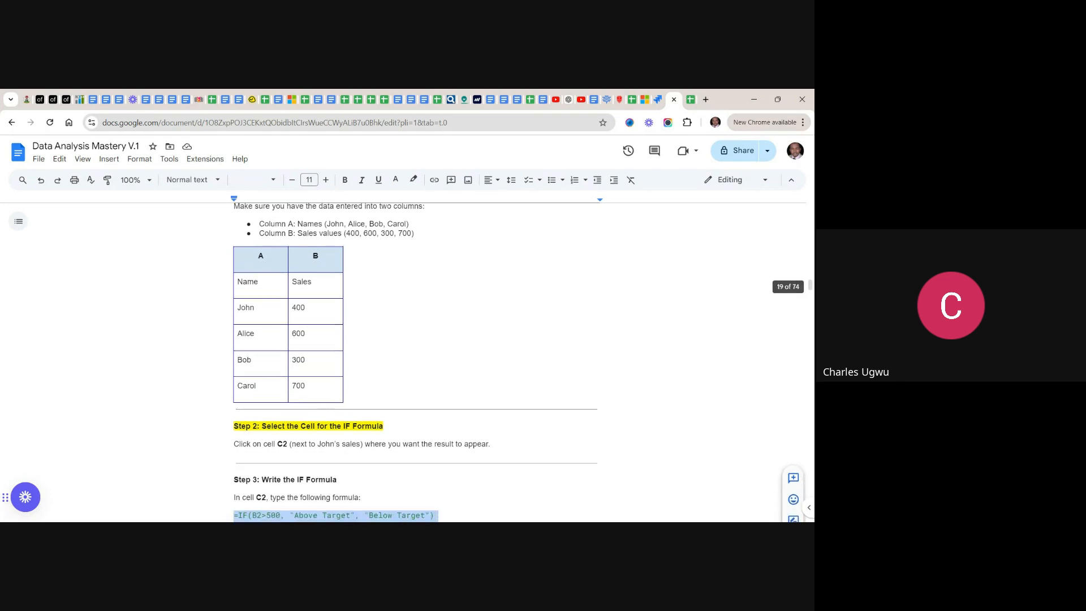
pyautogui.scroll(-4, 414, 362)
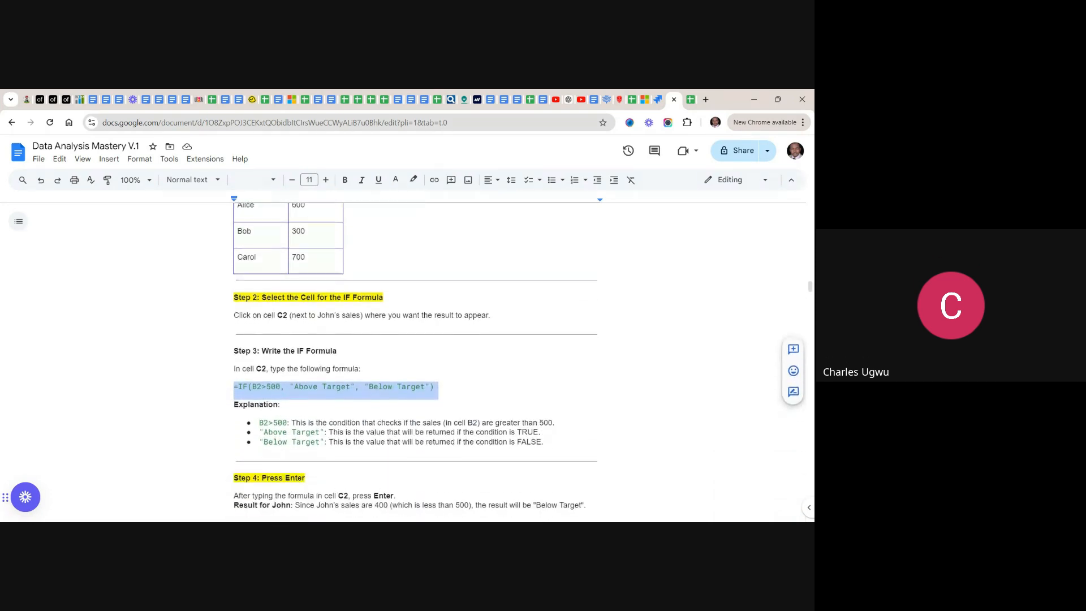
pyautogui.scroll(-5, 414, 362)
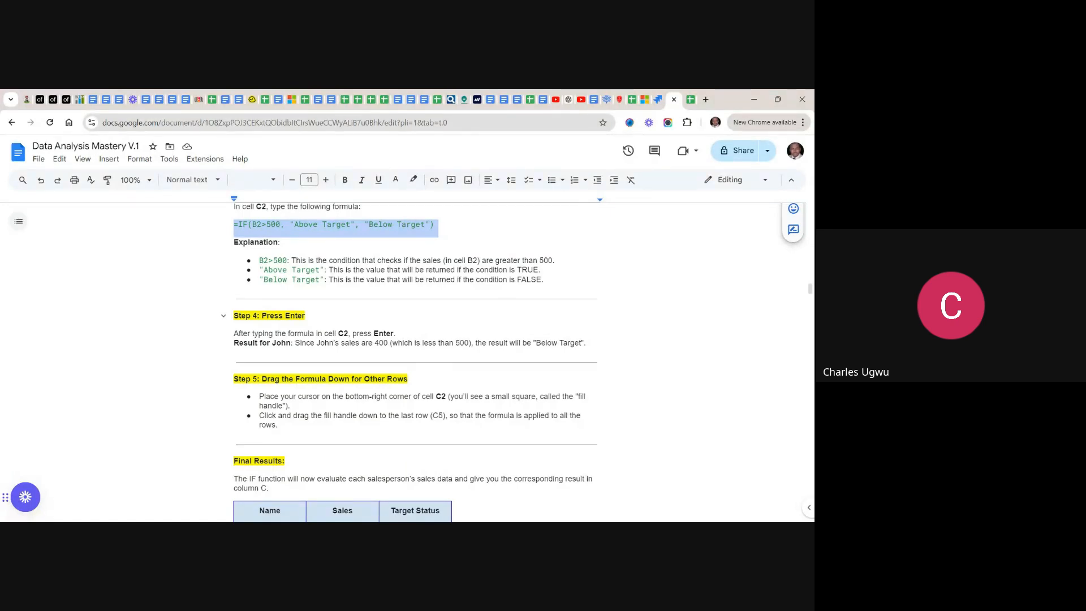
pyautogui.scroll(-2, 415, 362)
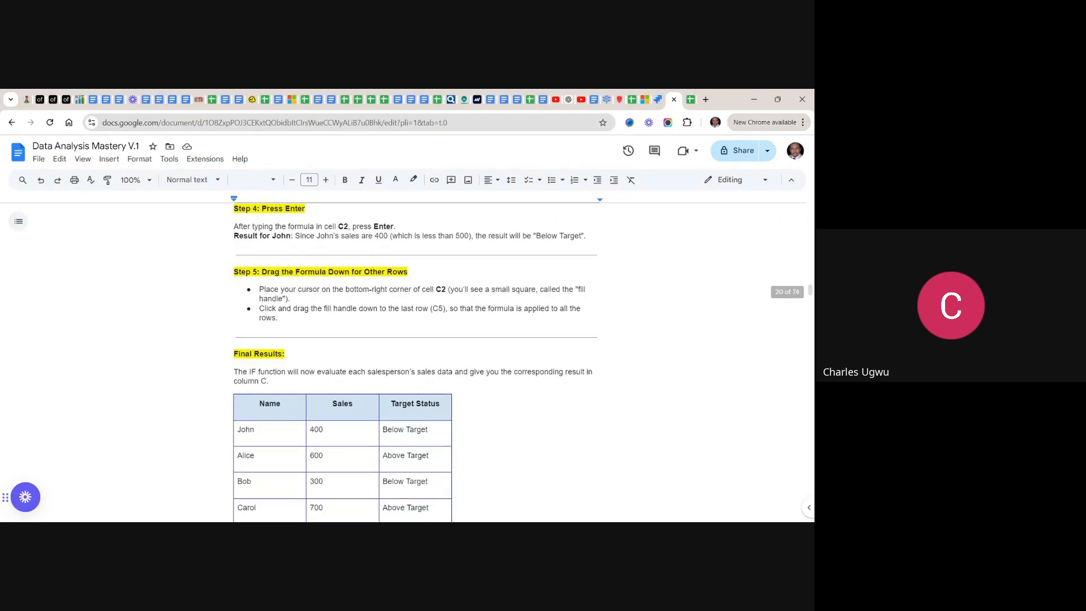
pyautogui.scroll(-4, 414, 359)
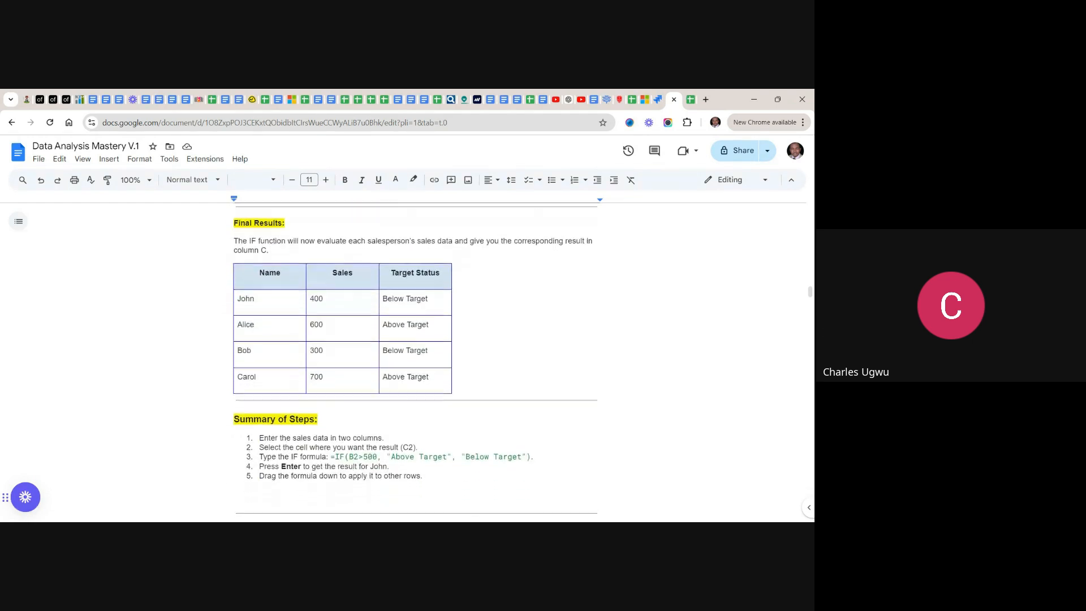
pyautogui.scroll(-1, 415, 359)
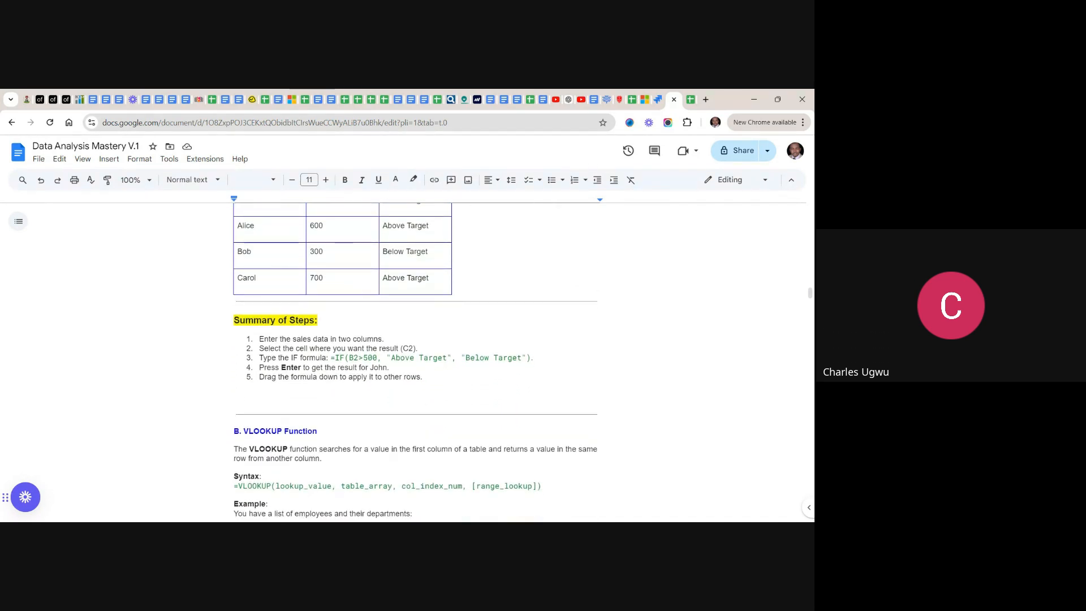
pyautogui.scroll(1, 414, 359)
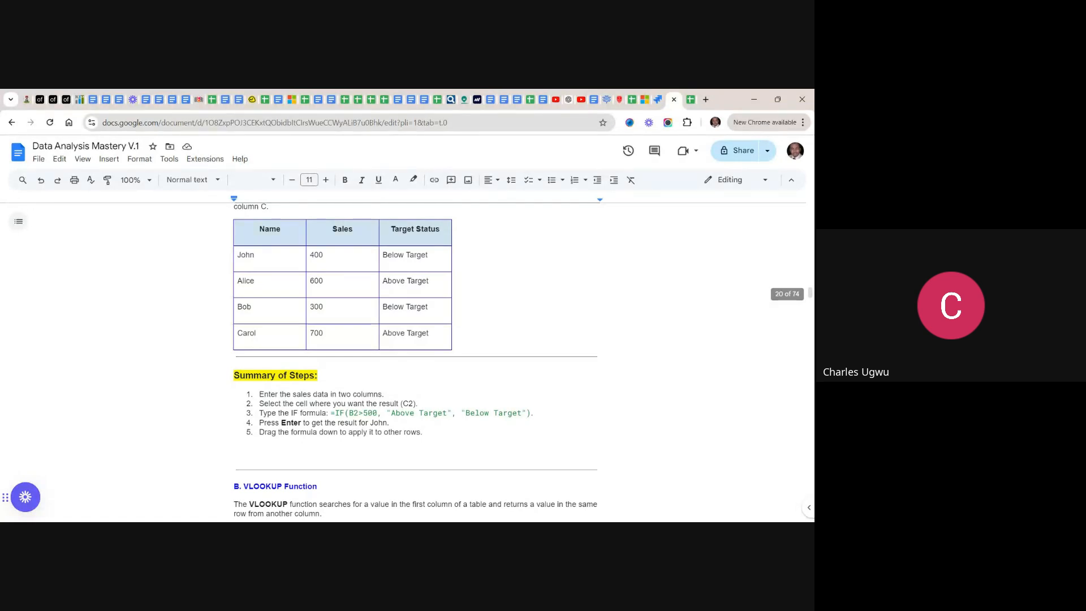
pyautogui.scroll(1, 415, 359)
pyautogui.scroll(1, 415, 359)
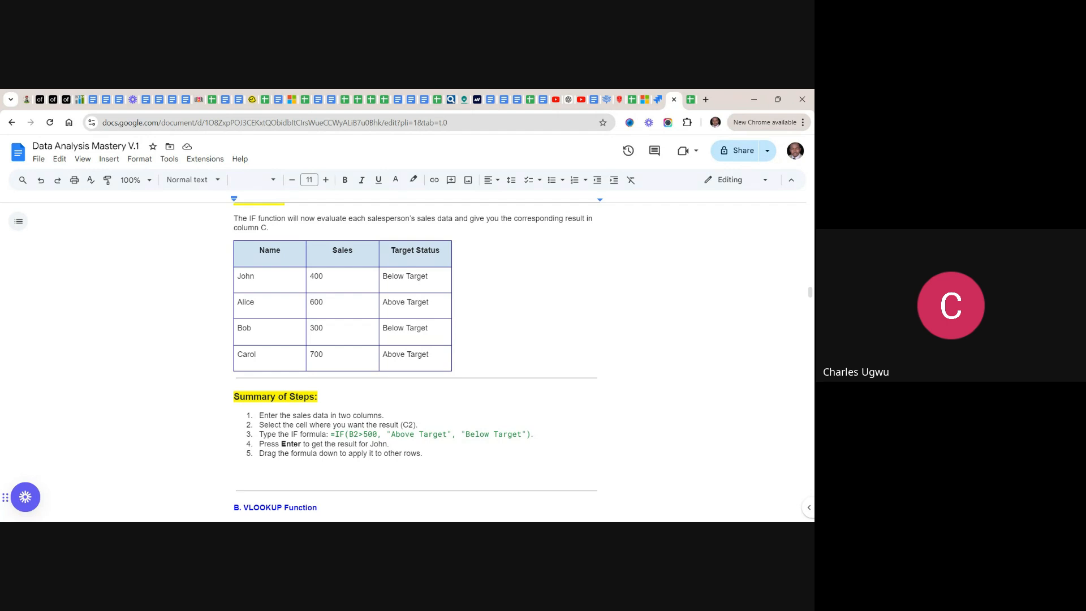
# - Review the Summary of Steps and the VLOOKUP Function introduction, and go back through the IF example to the Logical Functions section
pyautogui.scroll(-3, 414, 359)
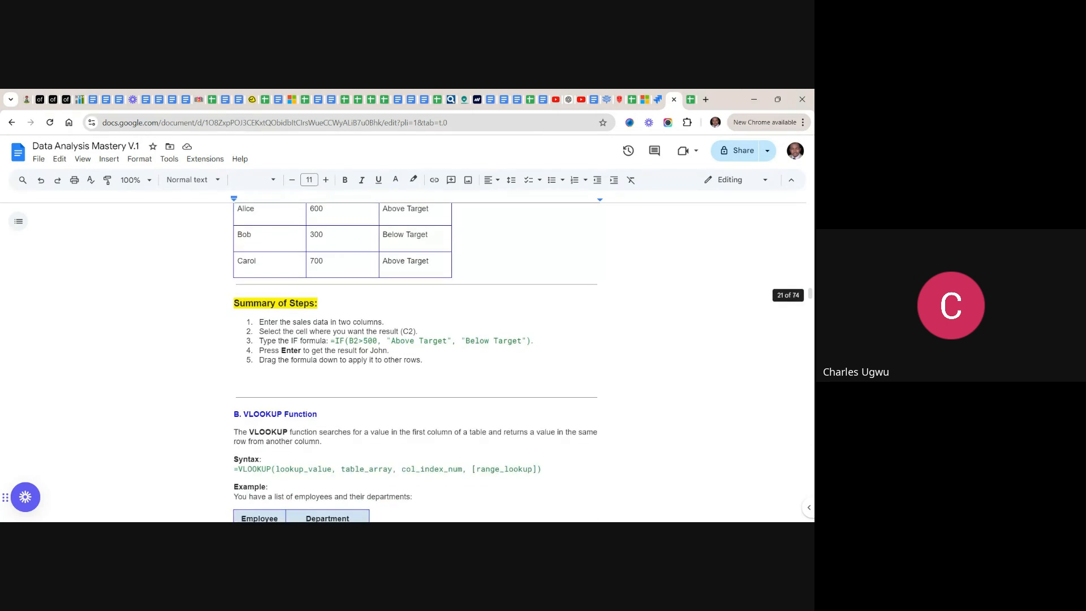
pyautogui.scroll(-2, 415, 359)
pyautogui.scroll(1, 414, 359)
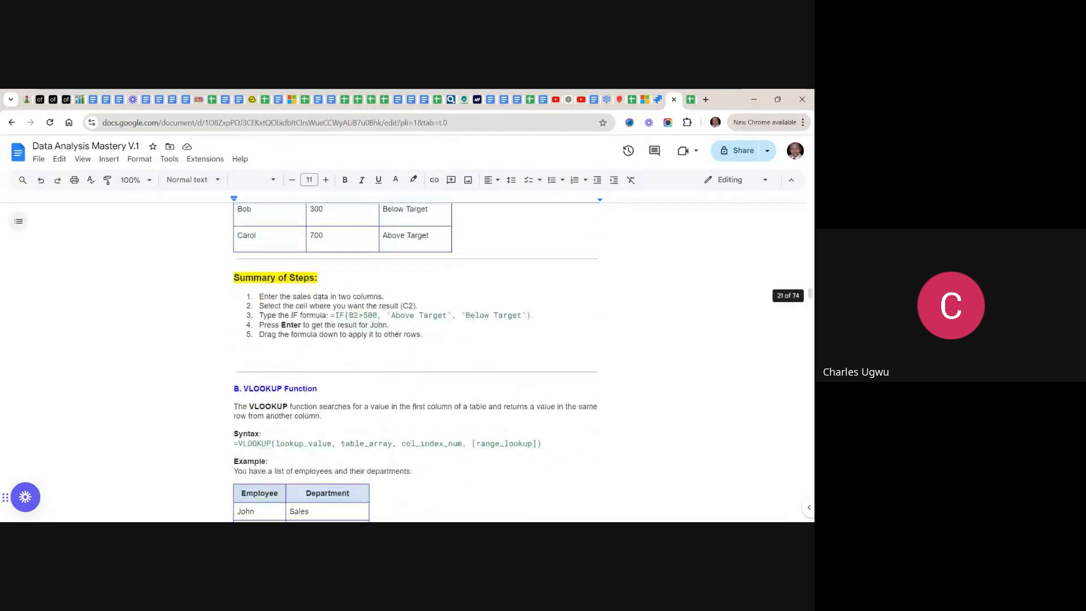
pyautogui.scroll(1, 414, 359)
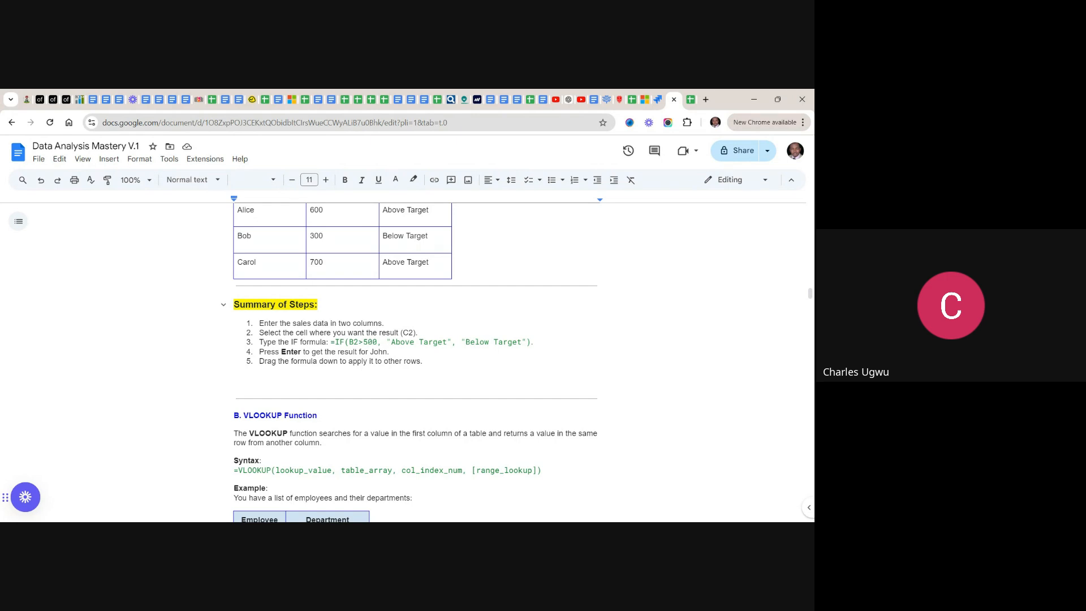
pyautogui.scroll(4, 414, 362)
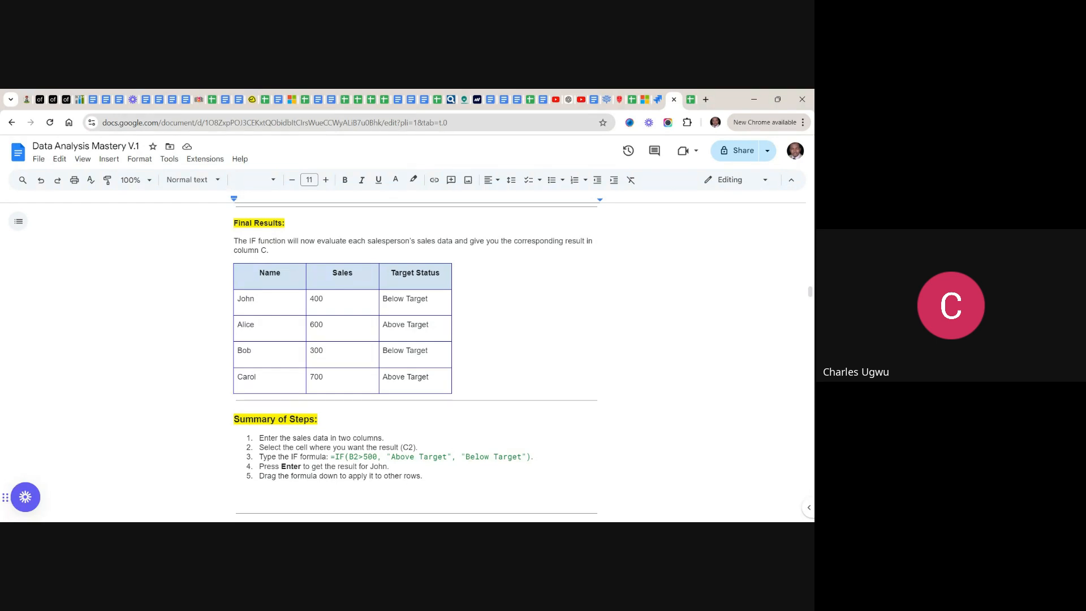
pyautogui.scroll(5, 414, 360)
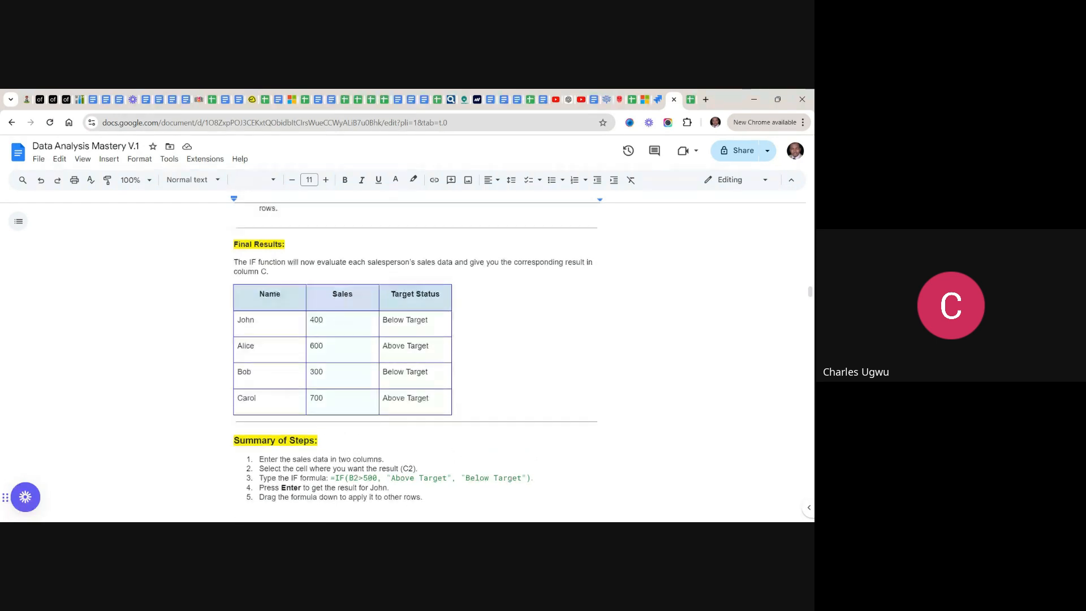
pyautogui.scroll(10, 414, 362)
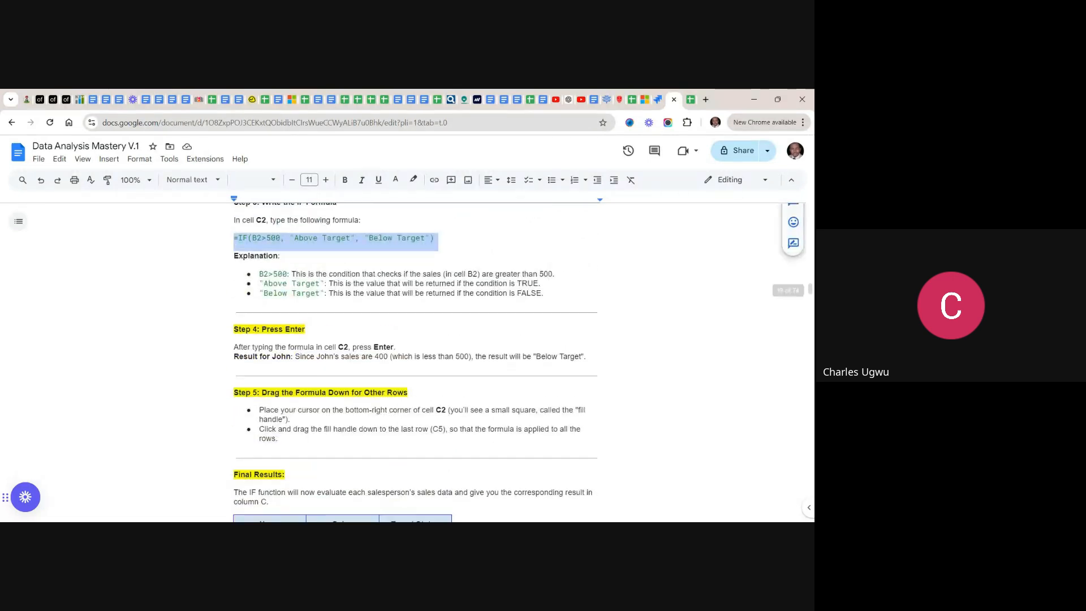
pyautogui.scroll(10, 414, 362)
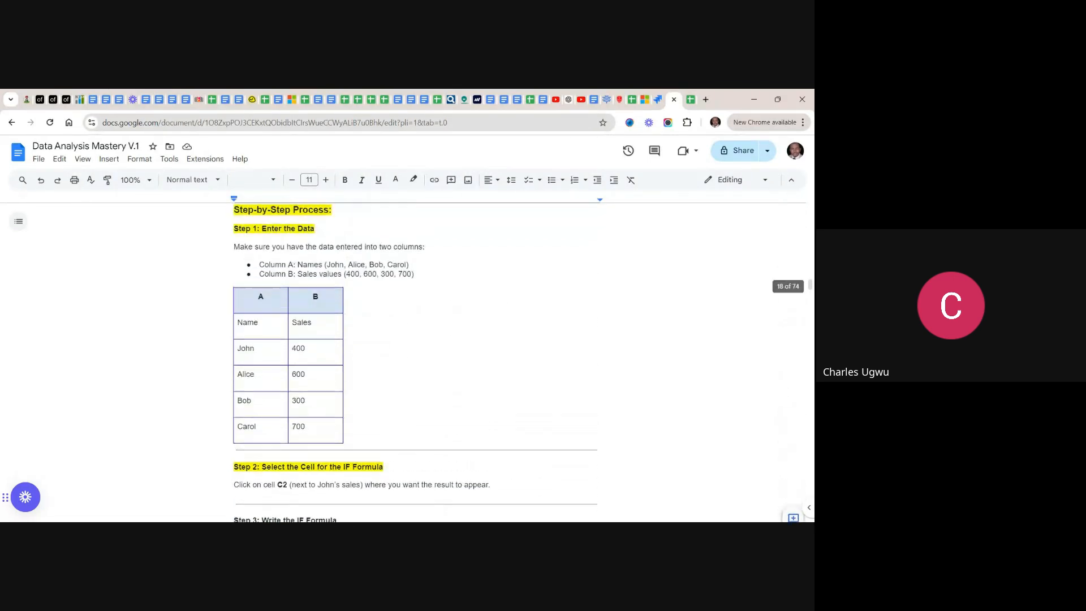
pyautogui.scroll(5, 414, 362)
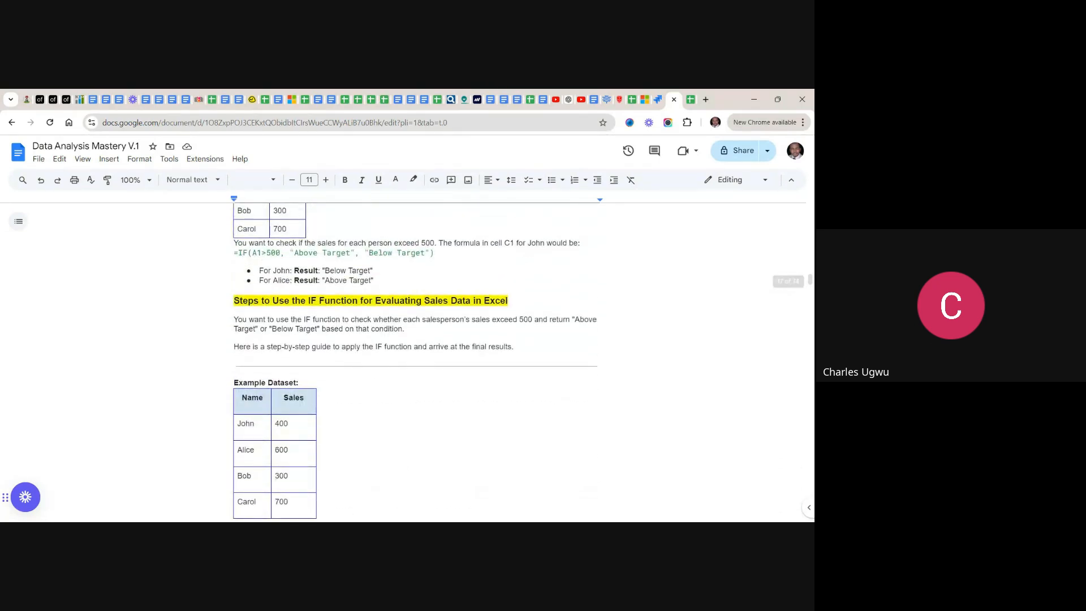
pyautogui.scroll(10, 415, 362)
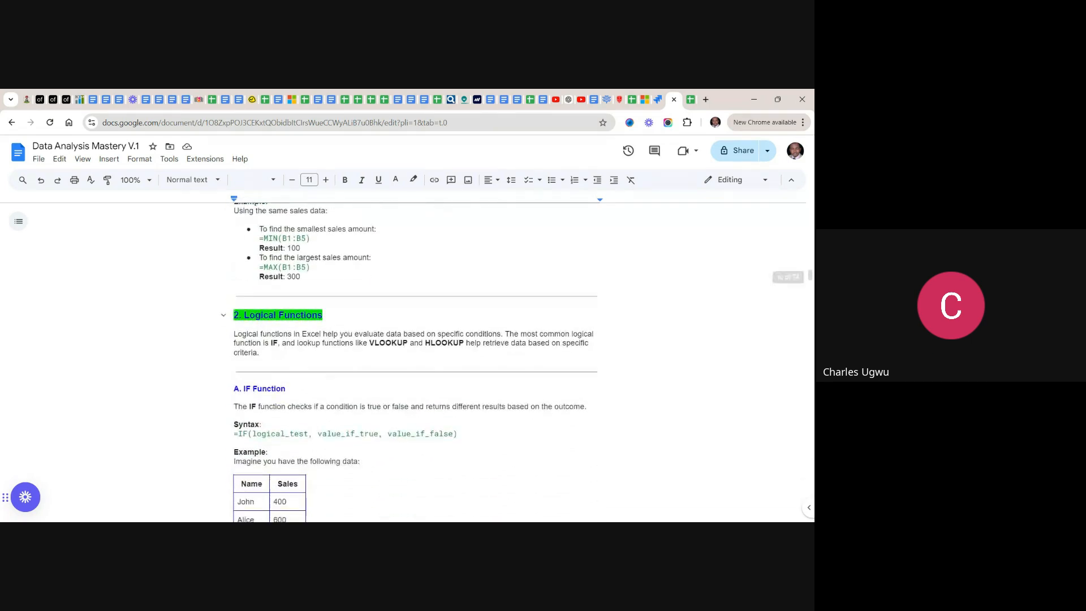
pyautogui.scroll(-1, 414, 362)
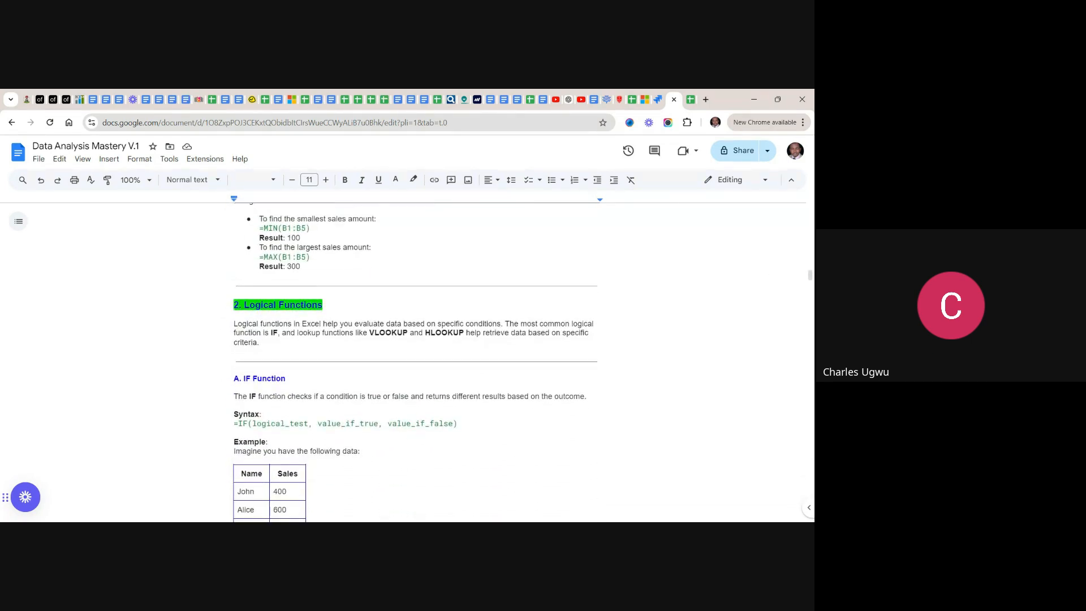